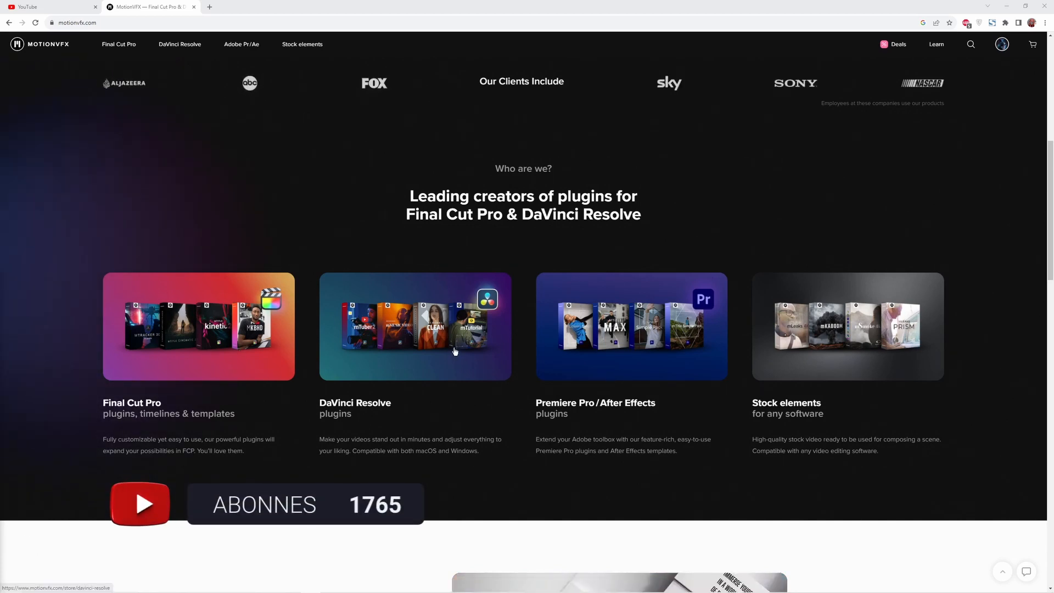
Open the MotionVFX stock elements catalogue and look through its relevant products.
scroll(677, 356, down, 10)
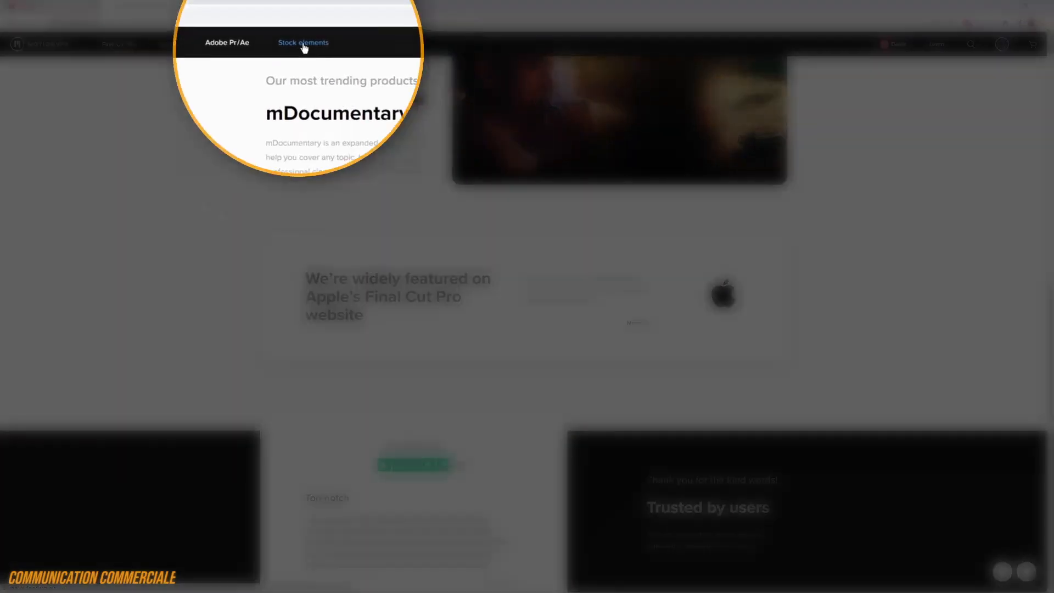
click(303, 48)
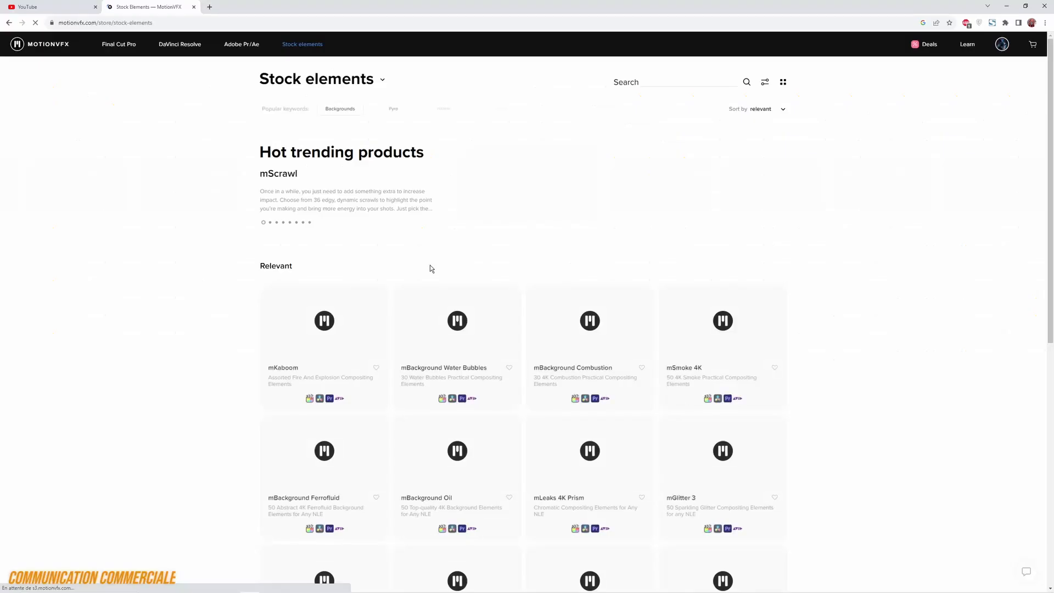
scroll(188, 360, down, 4)
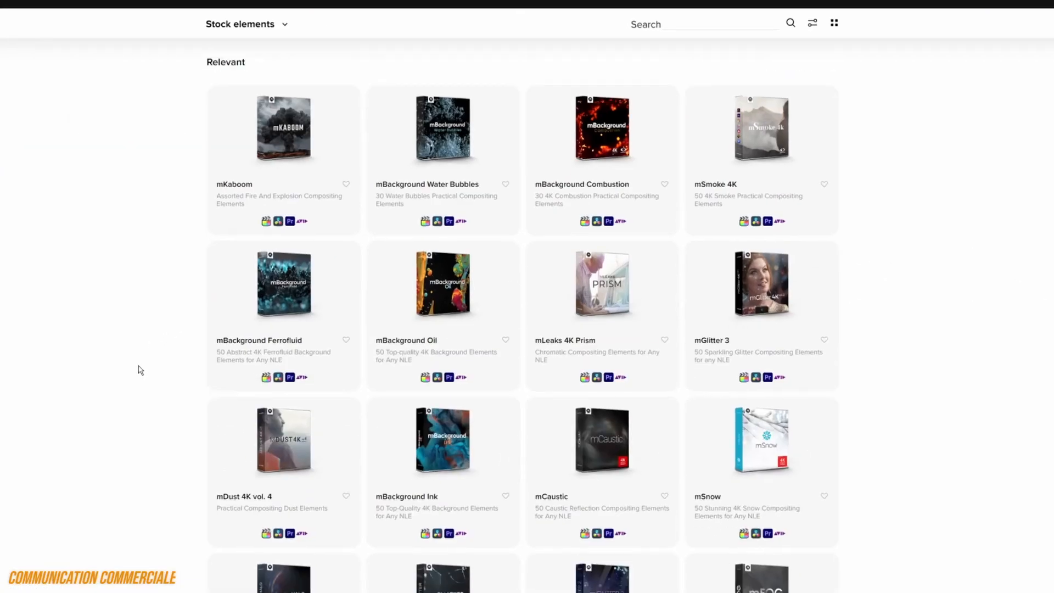
scroll(141, 368, down, 2)
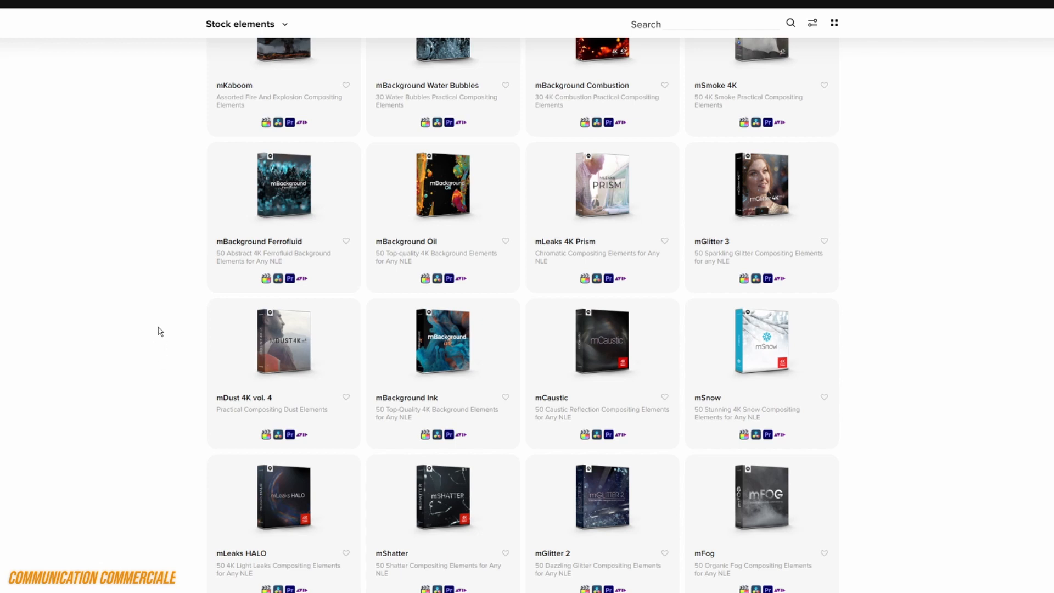
scroll(457, 93, up, 6)
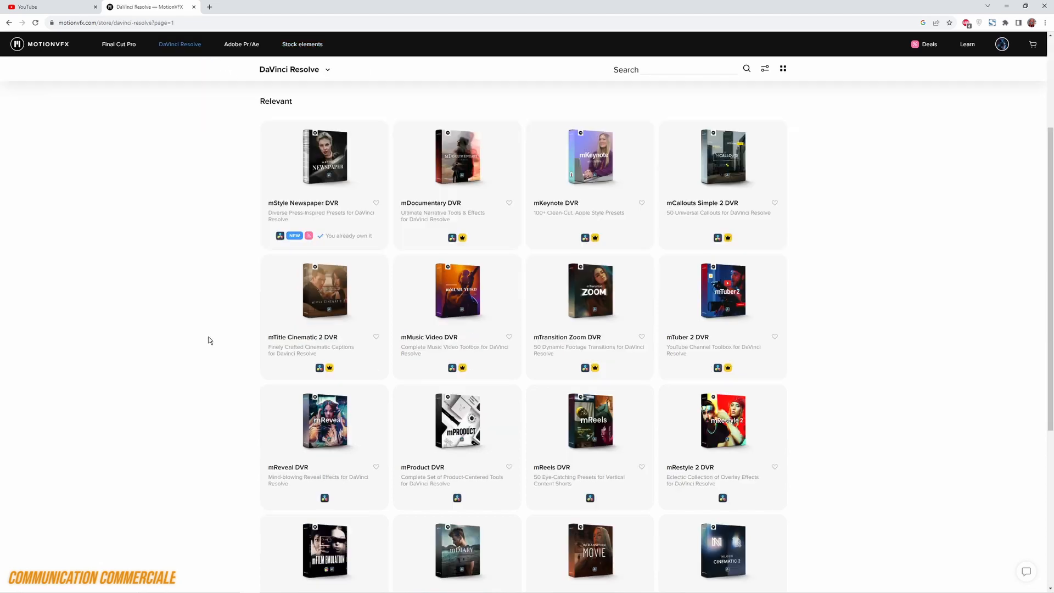
Look over the relevant plugins on the first page of the MotionVFX DaVinci Resolve catalogue.
mouse_move(467, 179)
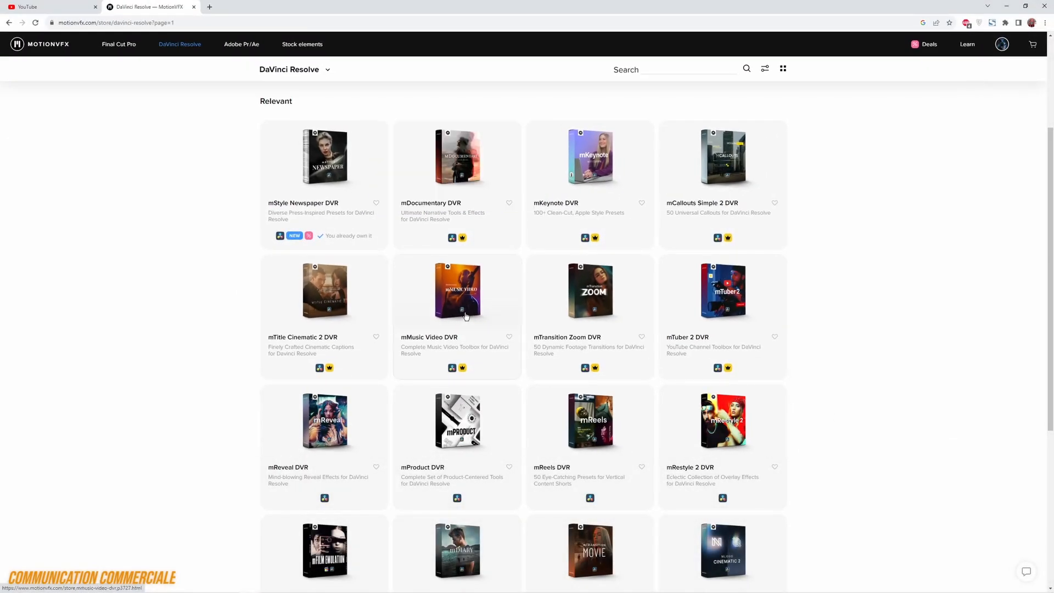
mouse_move(466, 316)
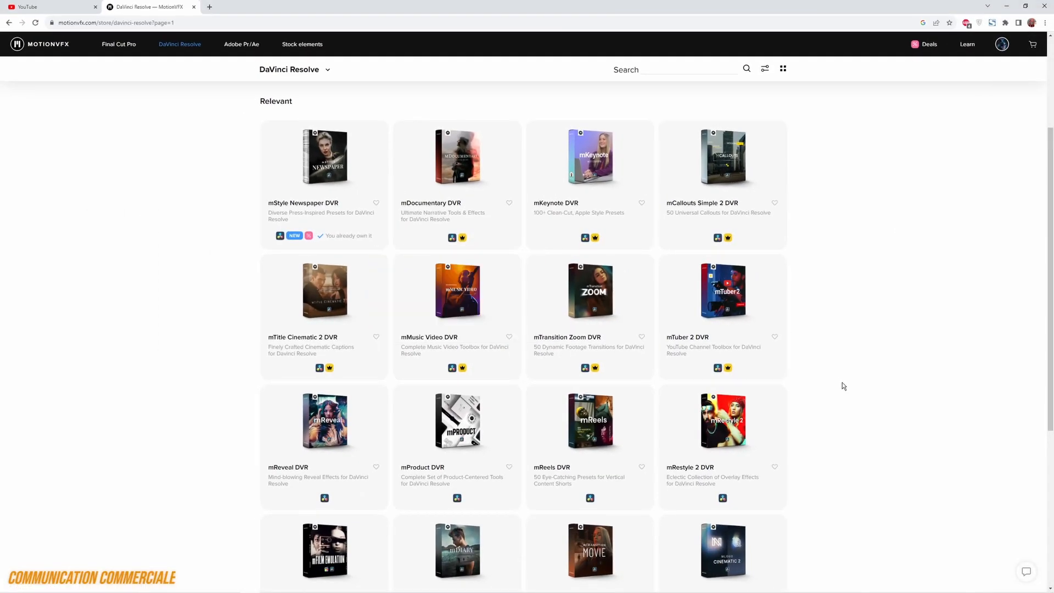
mouse_move(733, 303)
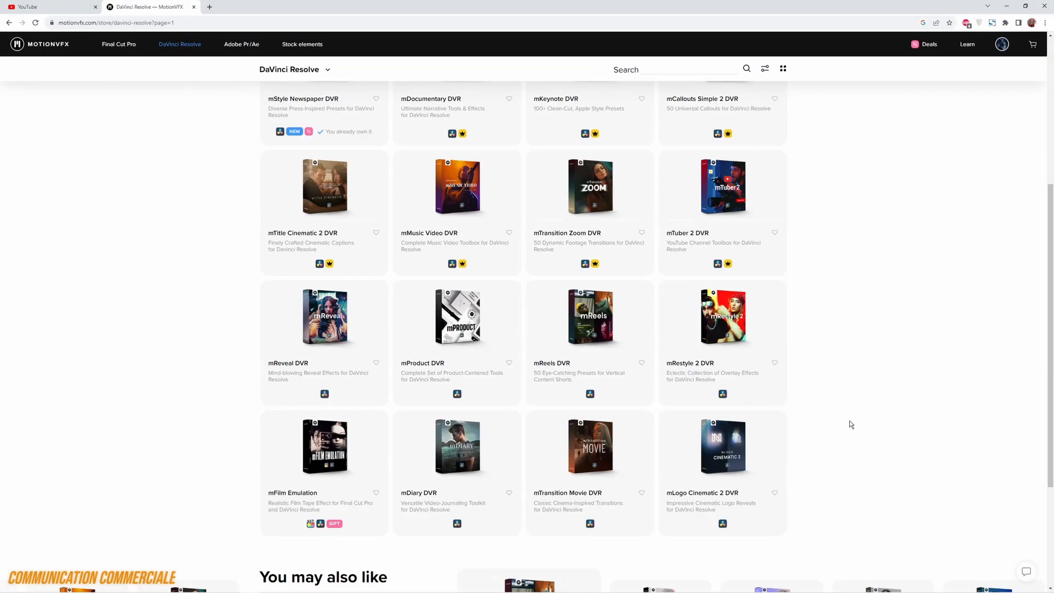
scroll(850, 424, down, 1)
mouse_move(460, 281)
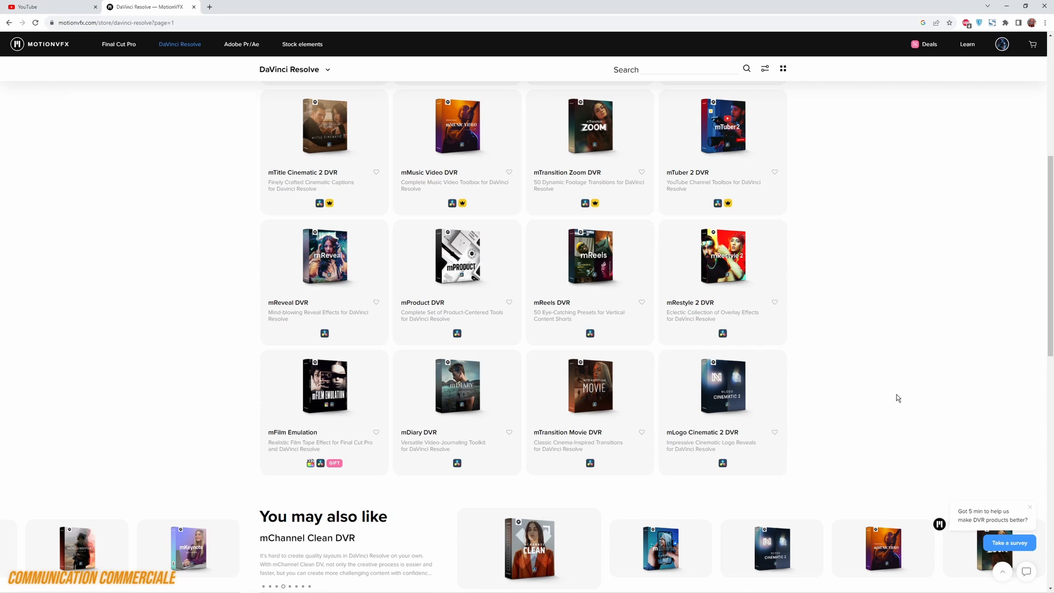
mouse_move(736, 396)
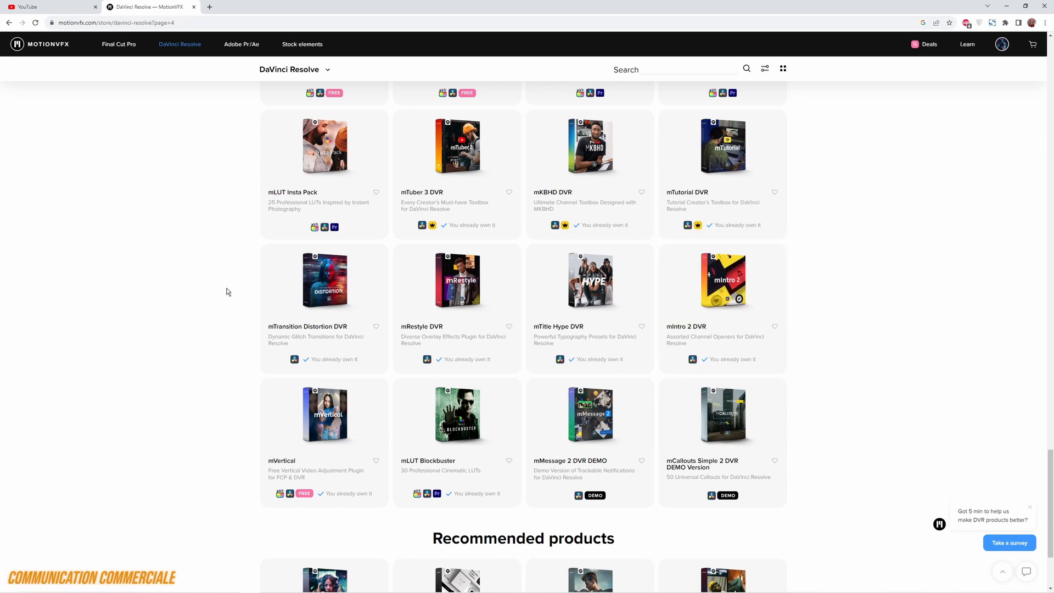
Preview mTransition Distortion DVR and mRestyle DVR on page four, and return to the start of the DaVinci Resolve catalogue.
mouse_move(335, 283)
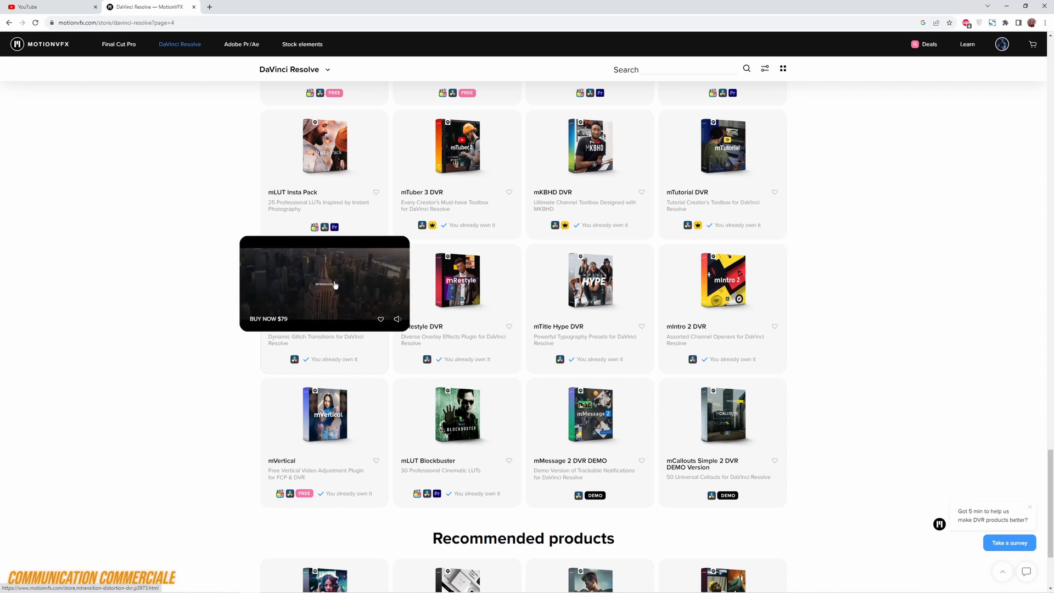
mouse_move(458, 297)
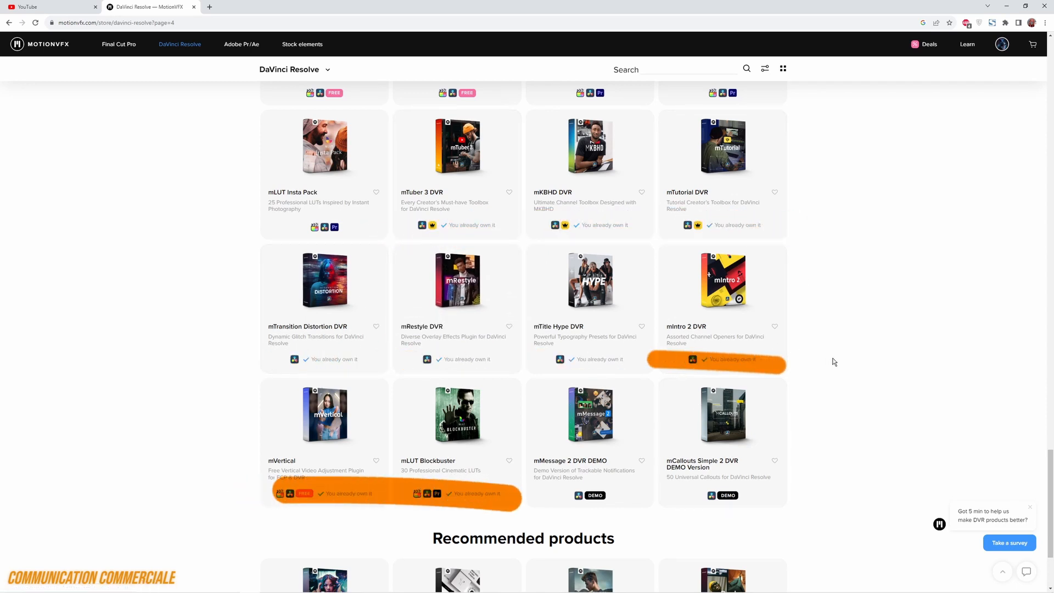
scroll(848, 374, up, 5)
scroll(849, 375, up, 20)
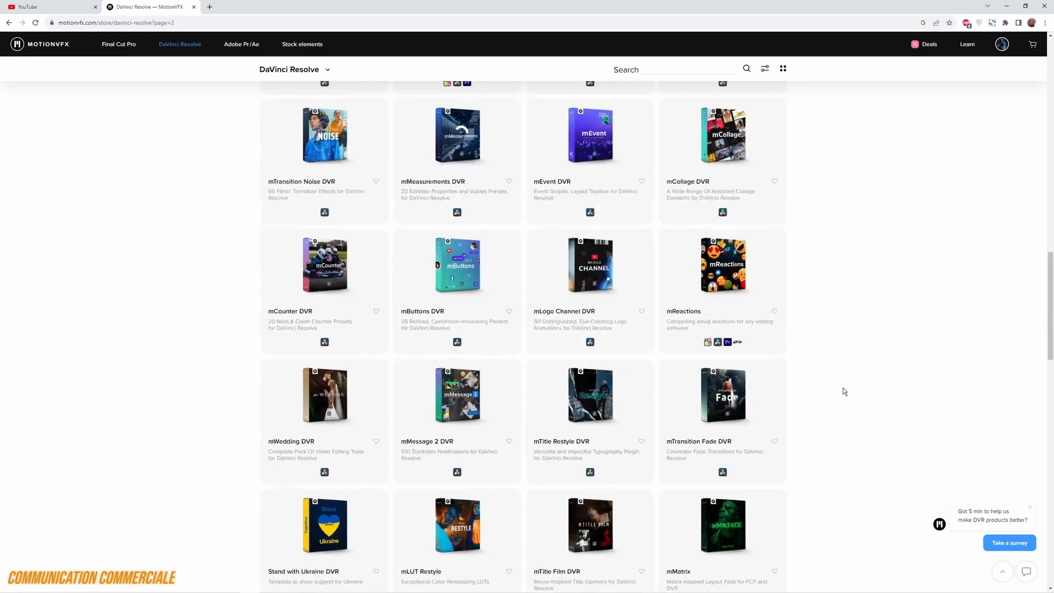
scroll(842, 394, up, 10)
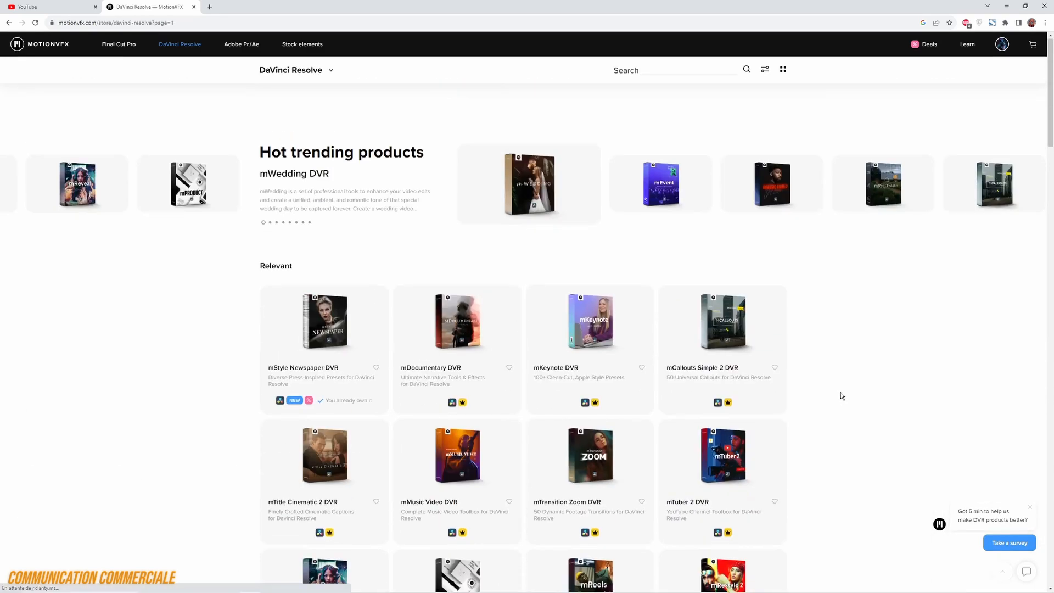
scroll(840, 390, down, 3)
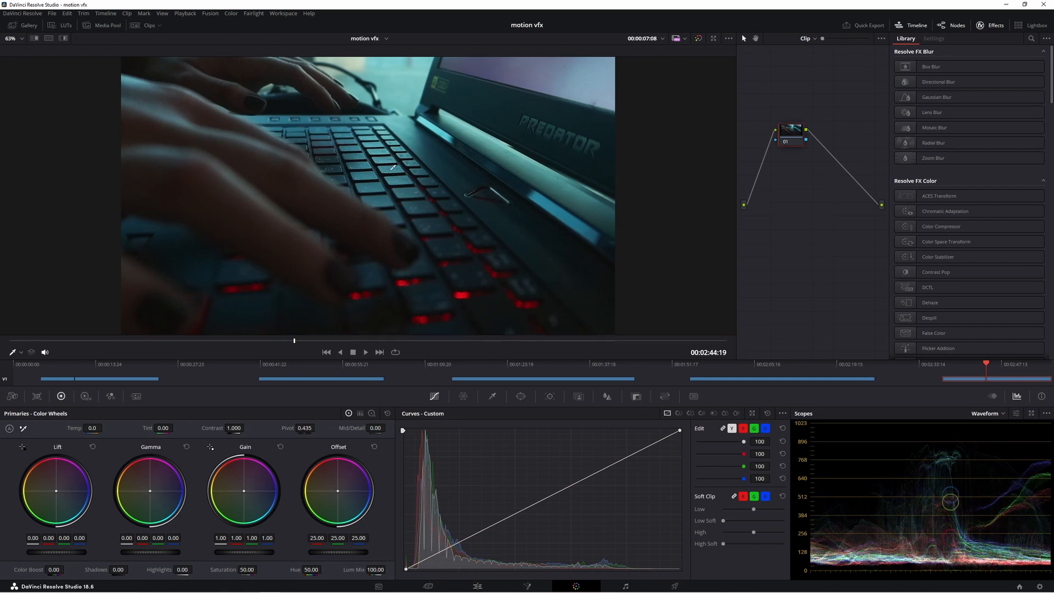
In DaVinci Resolve, browse the MotionVFX LUTs, previewing mLUT Blockbuster looks such as Initiation on the clip, and open the mMatrixDV folder.
click(64, 27)
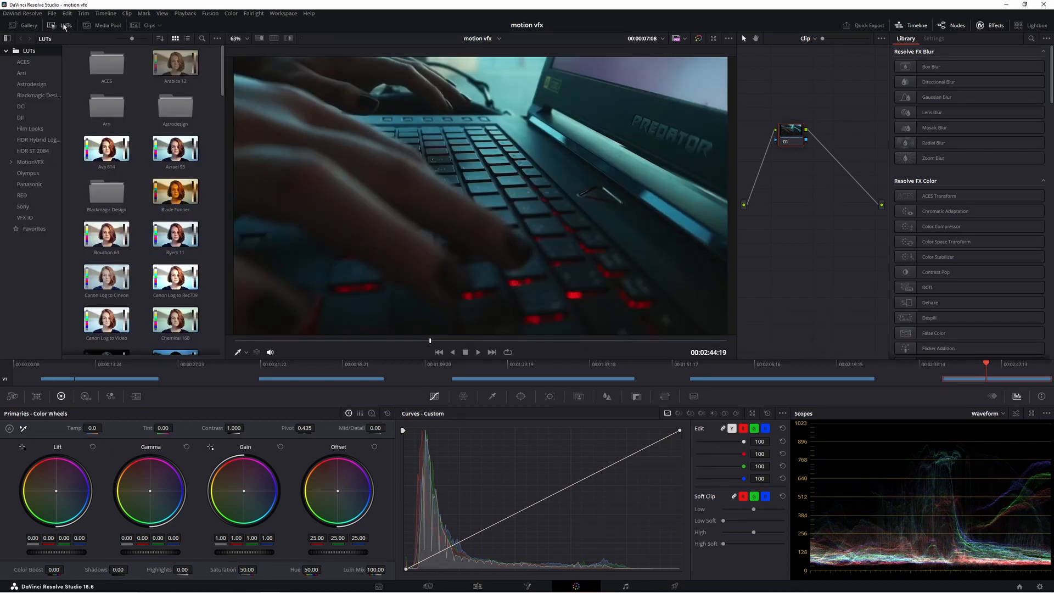
click(12, 162)
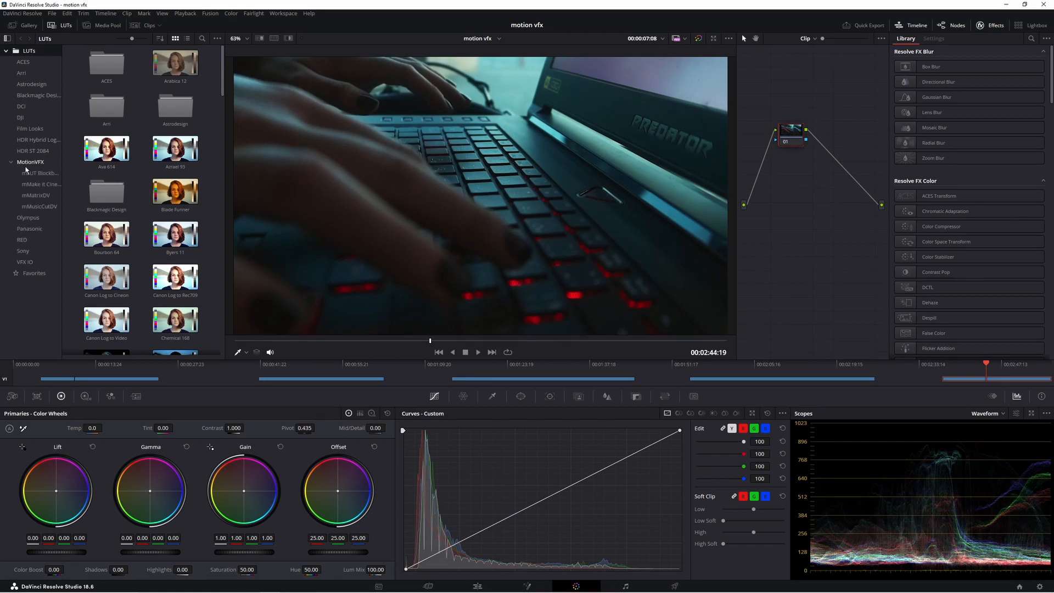
click(30, 174)
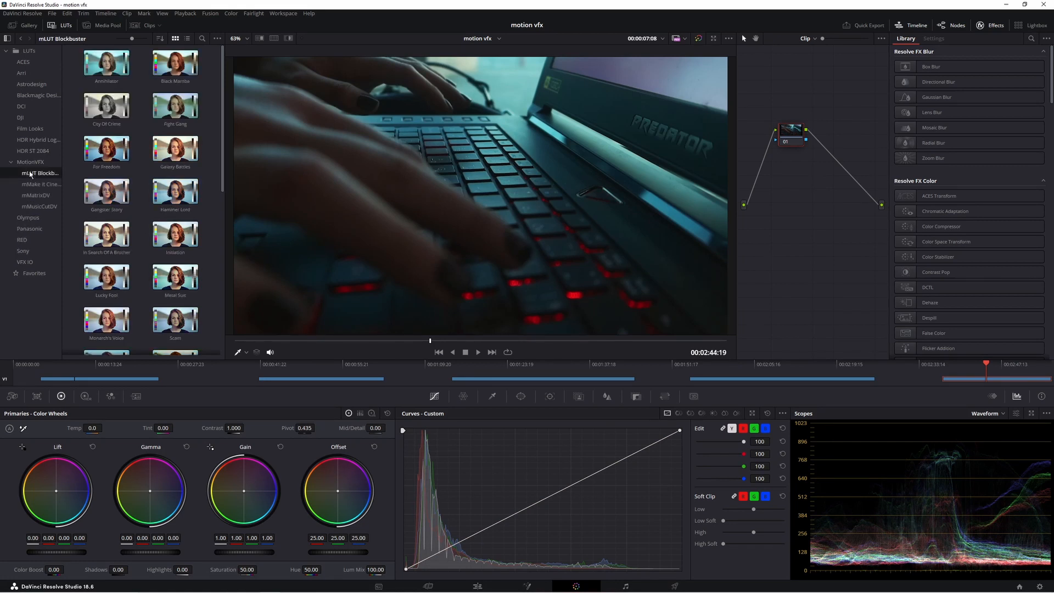
scroll(80, 101, down, 10)
scroll(81, 101, up, 10)
scroll(214, 247, down, 3)
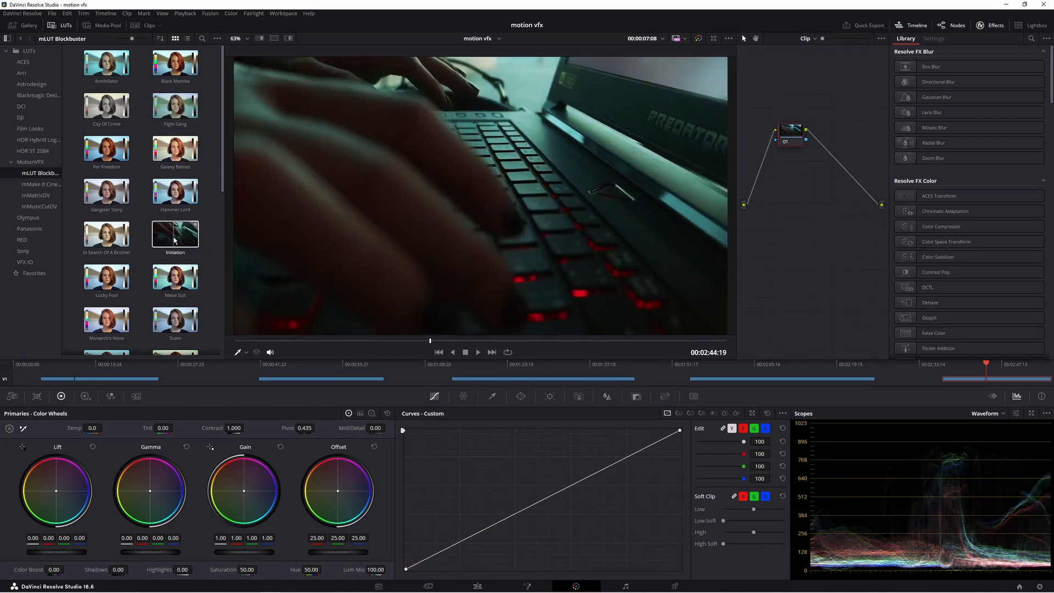
scroll(207, 247, down, 1)
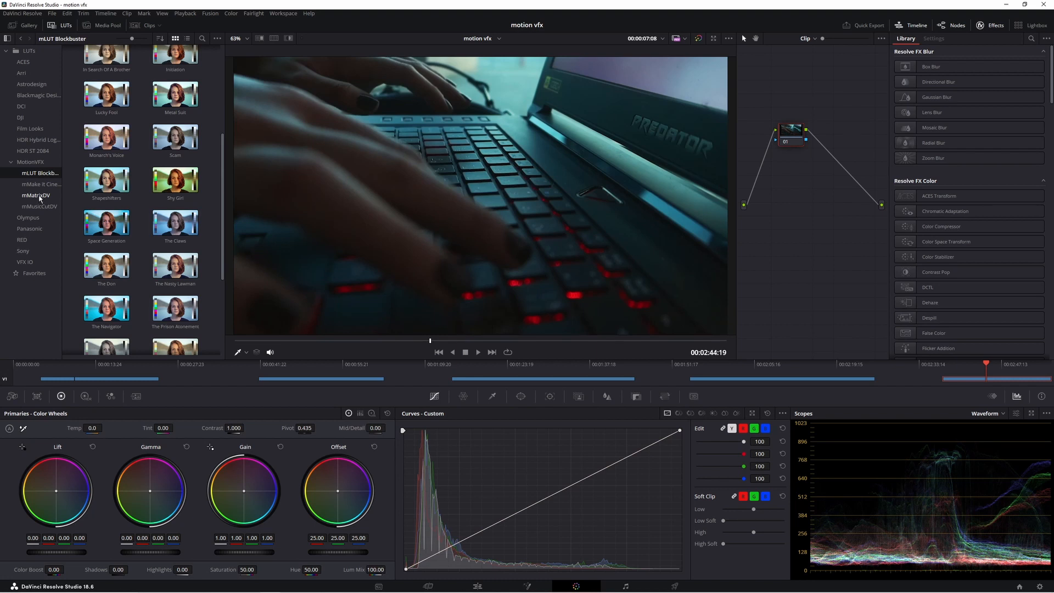
click(37, 195)
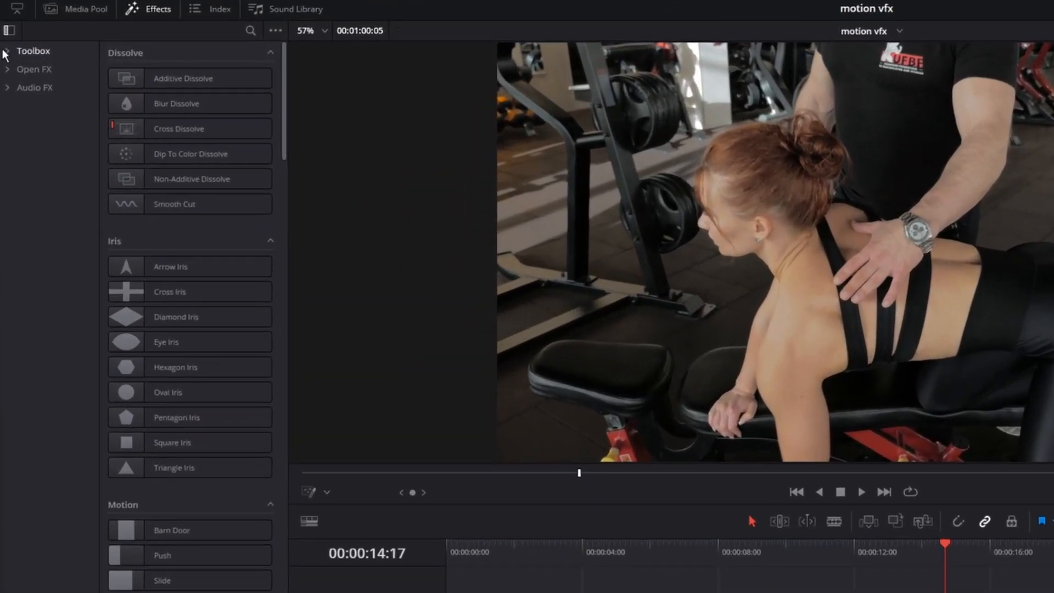
Open the MotionVFX video transitions and look through the mTransition Distortion presets.
click(7, 52)
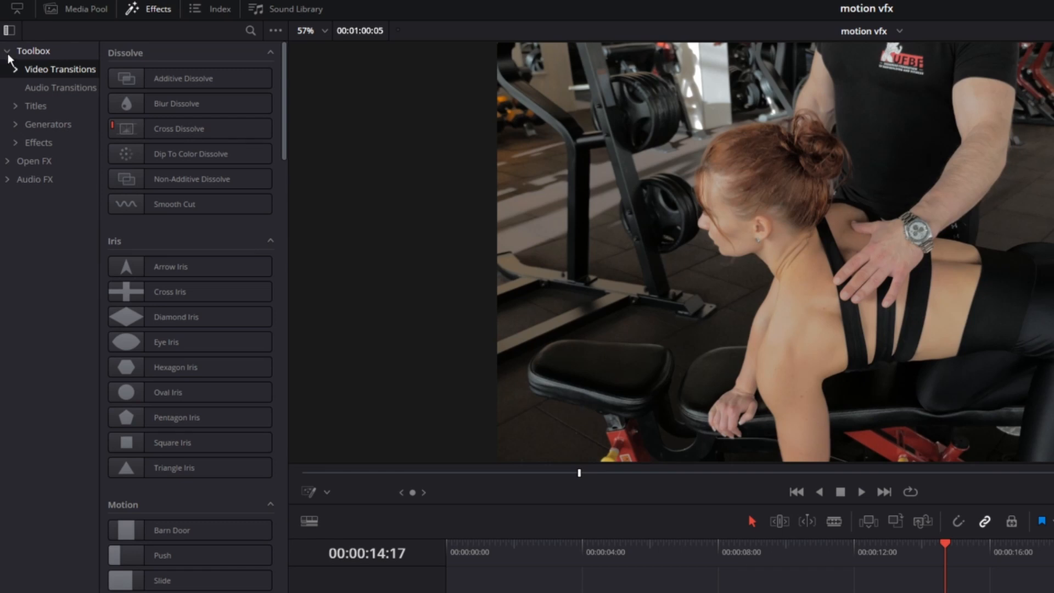
click(15, 69)
click(23, 124)
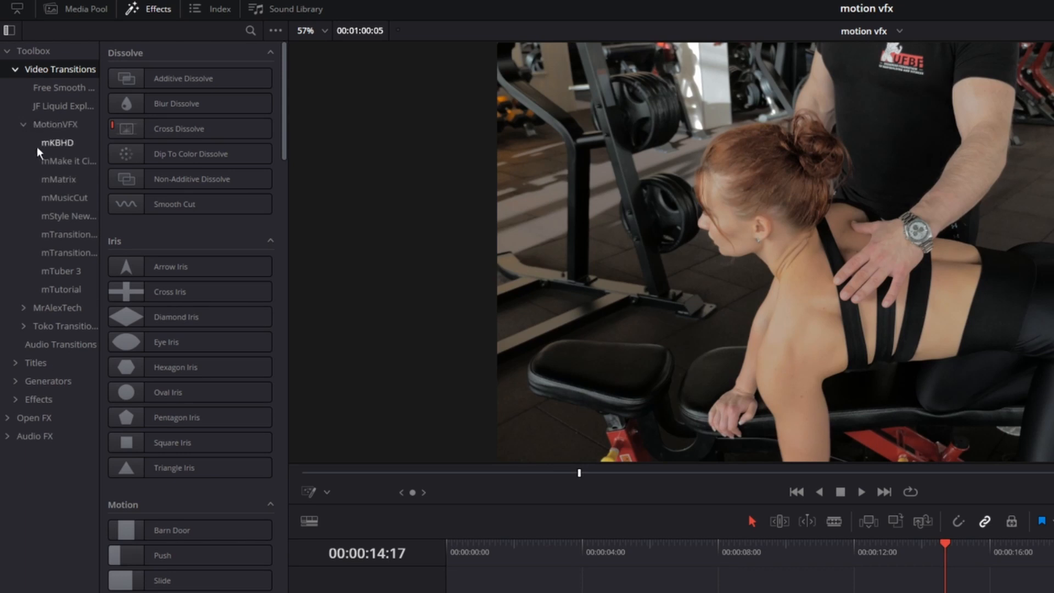
click(65, 234)
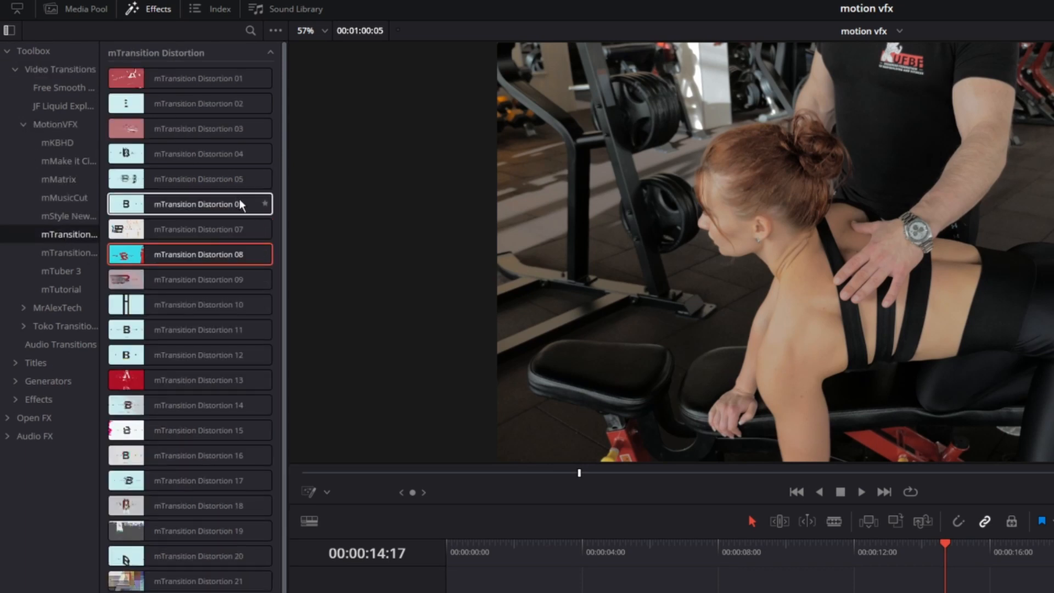
scroll(215, 384, down, 5)
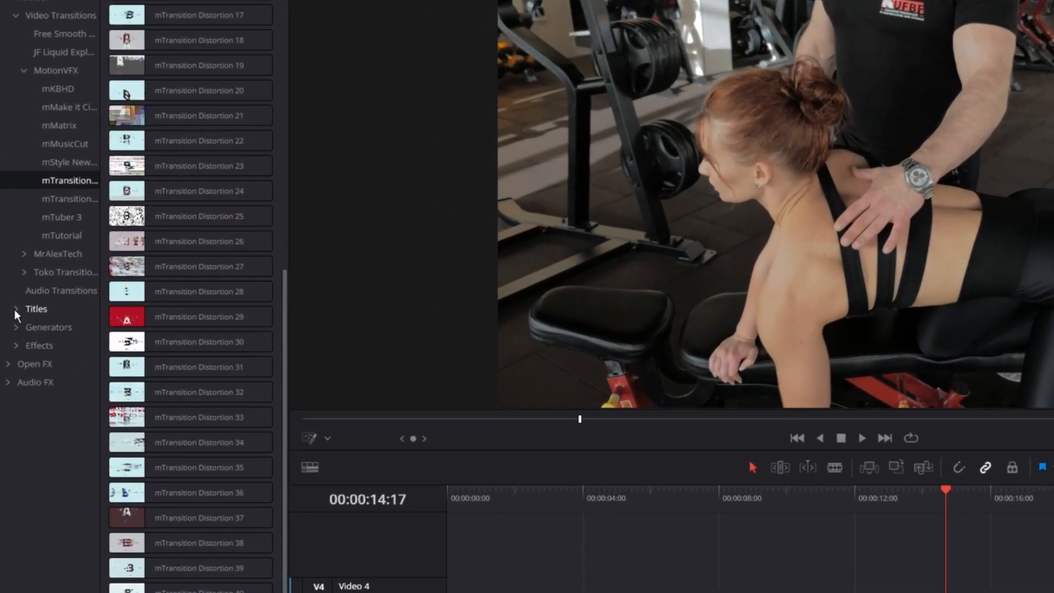
Open the MotionVFX titles and look through the mIntro 2 add-ons, backgrounds, typography and intro presets.
click(10, 240)
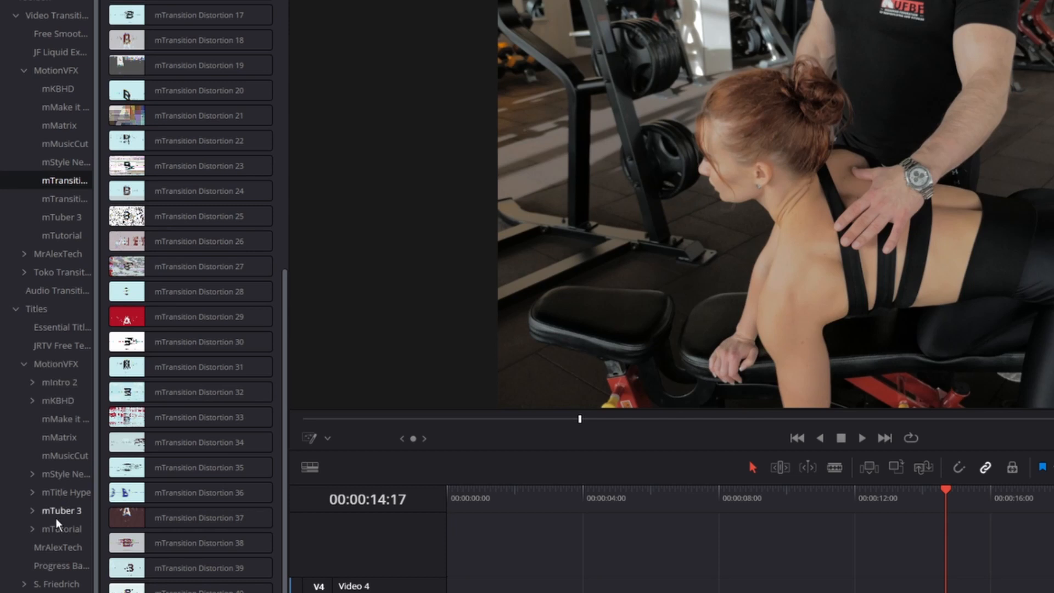
click(62, 383)
scroll(160, 229, up, 5)
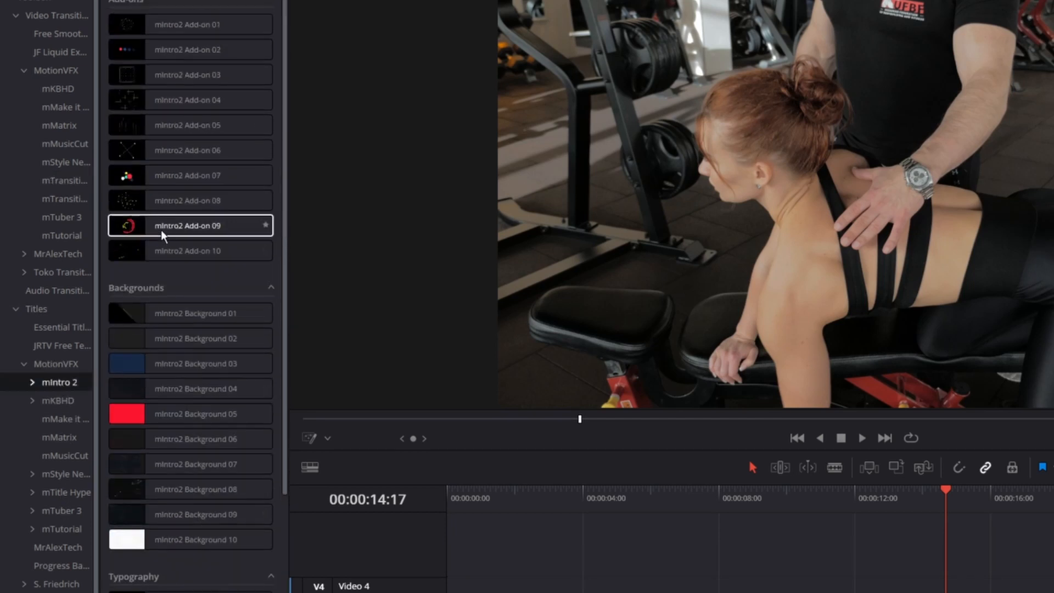
scroll(186, 494, down, 10)
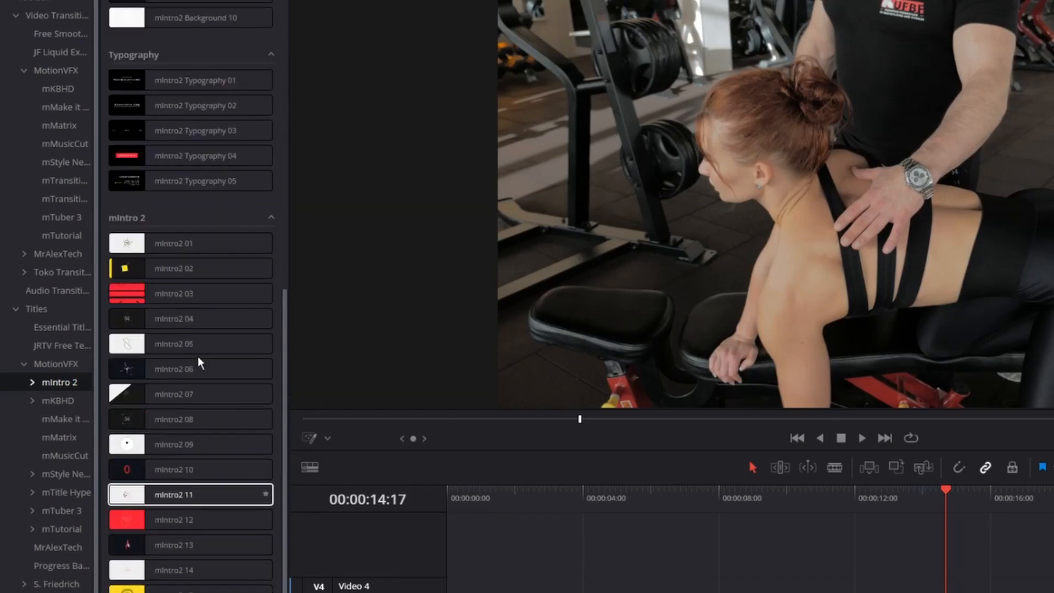
scroll(222, 423, down, 3)
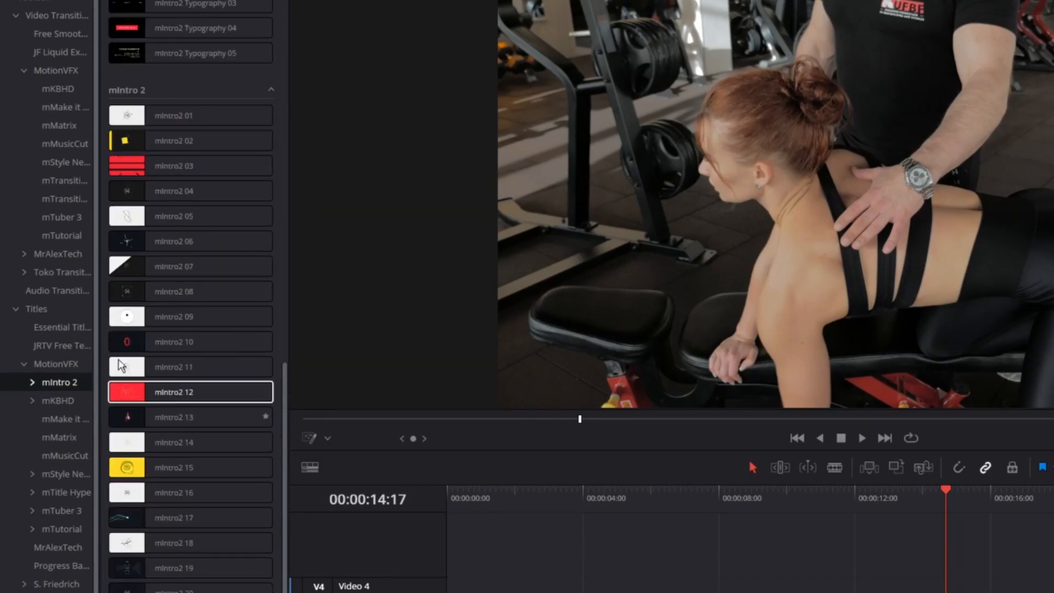
mouse_move(114, 342)
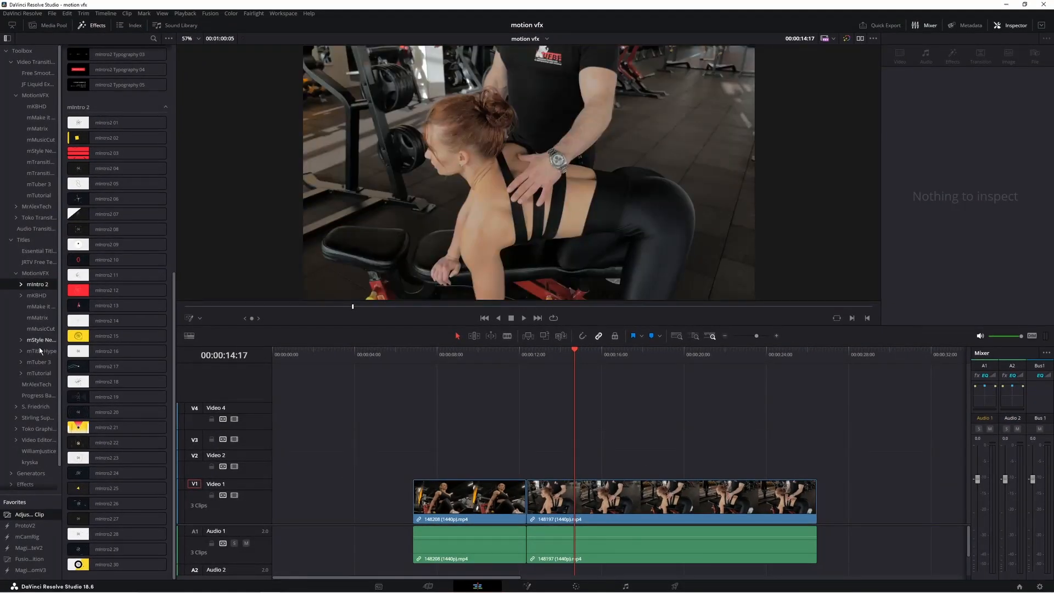
Look through the mTitle Hype presets, add-ons and backgrounds in the MotionVFX titles.
click(41, 352)
scroll(118, 351, down, 3)
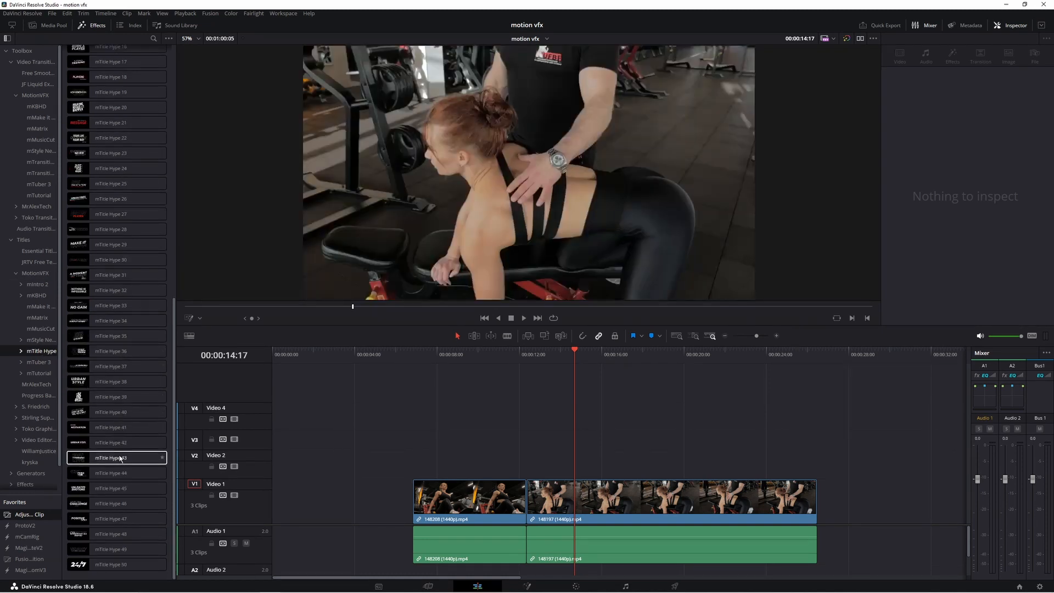
scroll(120, 330, up, 15)
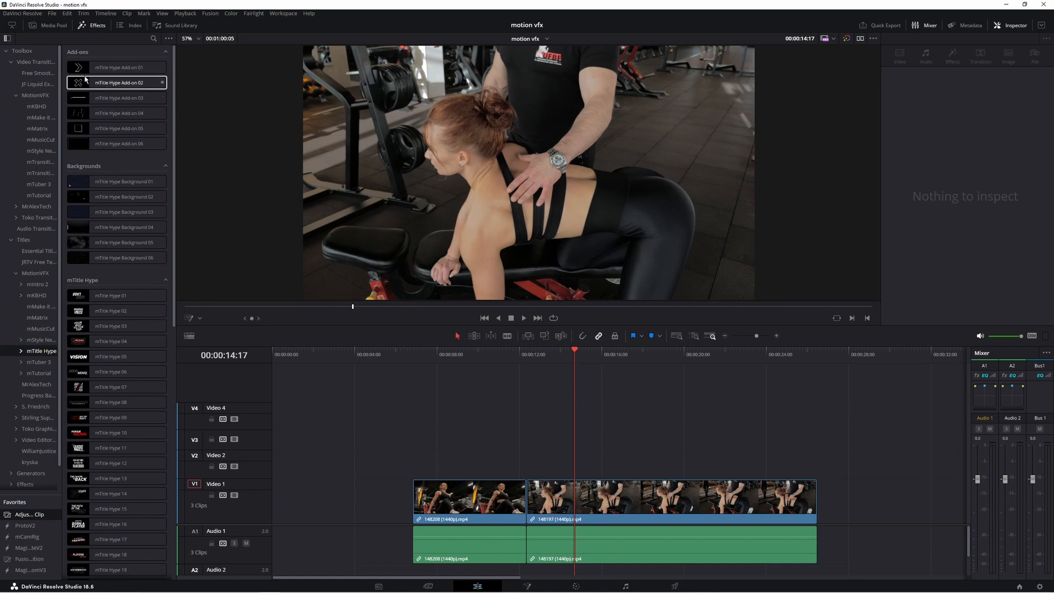
mouse_move(109, 67)
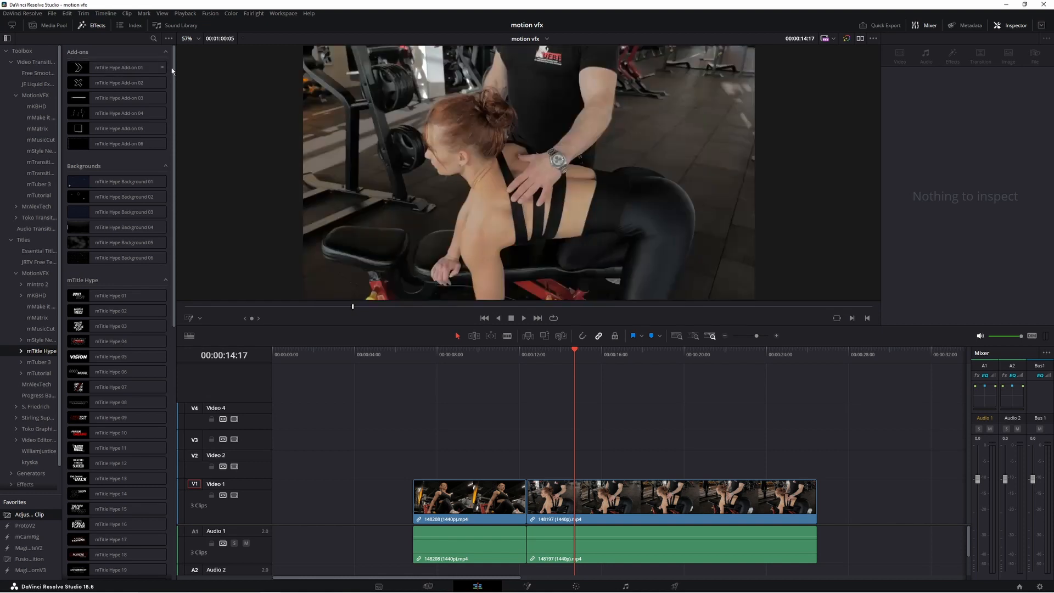
Open the MotionVFX effects and look through the mRestyle presets, including the Dreamy, Glitch, Graphic and Retro styles.
scroll(12, 464, down, 2)
click(12, 460)
scroll(30, 438, down, 5)
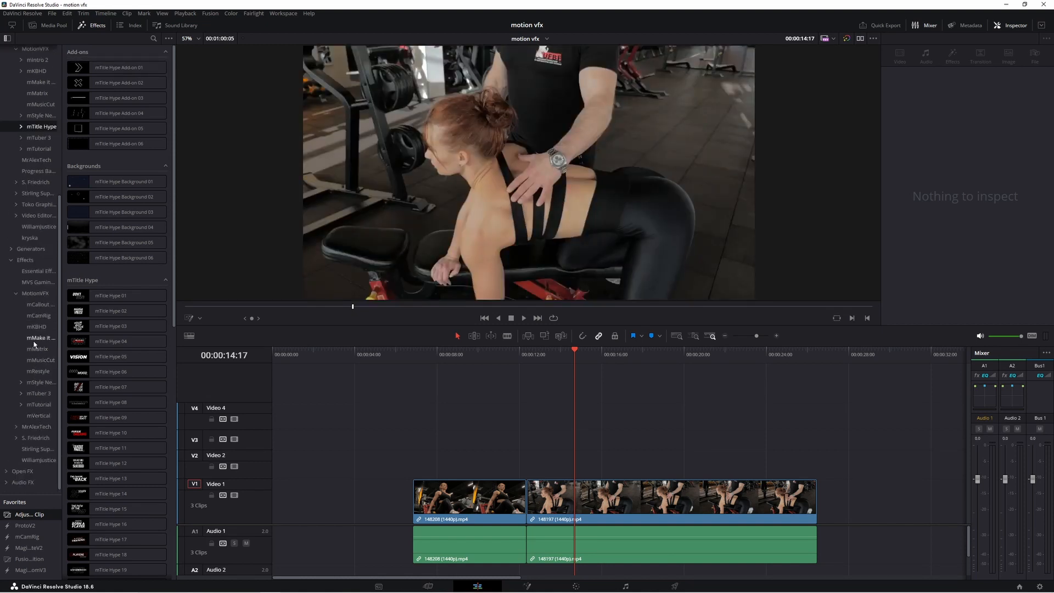
click(34, 372)
scroll(139, 265, down, 2)
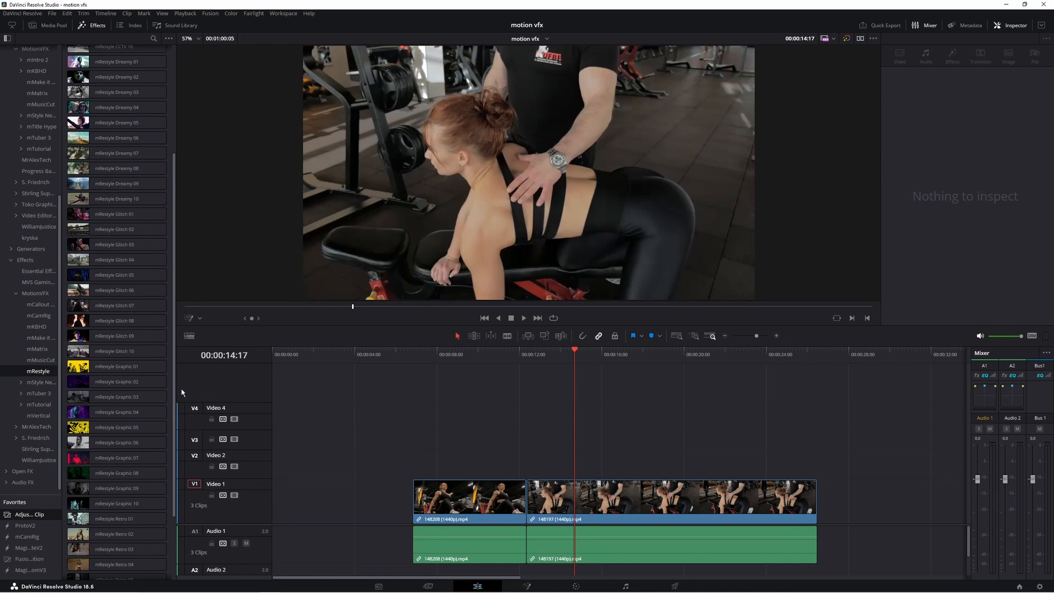
Look through the MotionVFX mKBHD effects, titles and transitions, plus the mTutorial and mStyle Newspaper video transitions.
scroll(115, 230, up, 5)
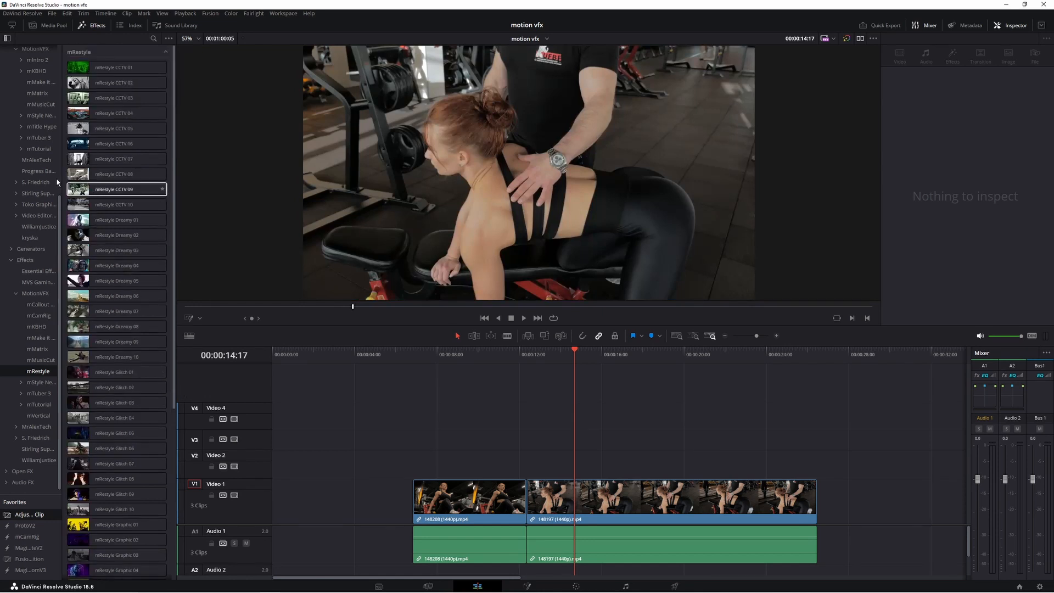
click(33, 327)
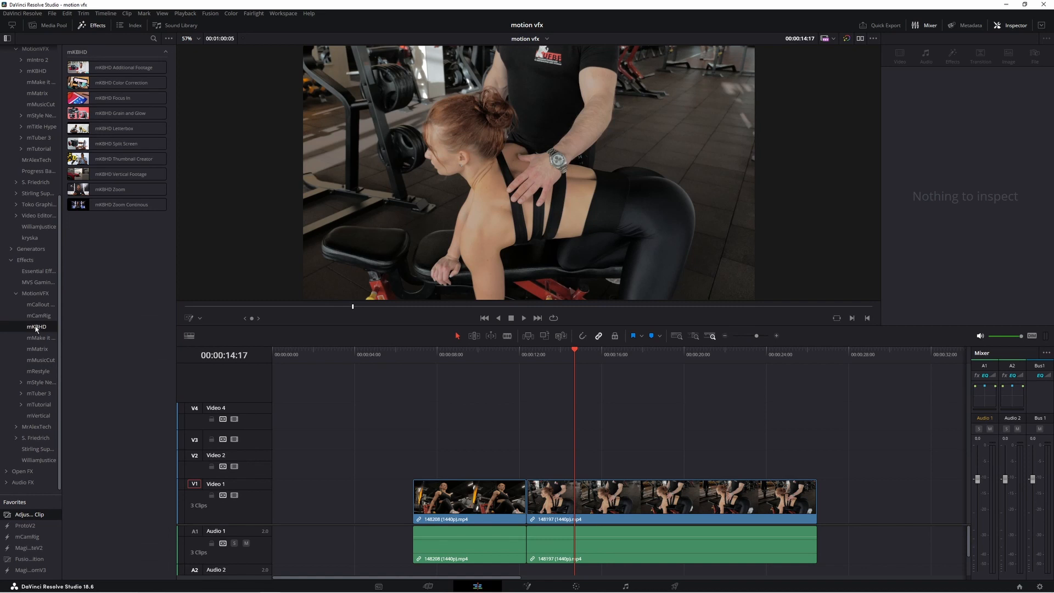
click(37, 72)
scroll(39, 83, up, 5)
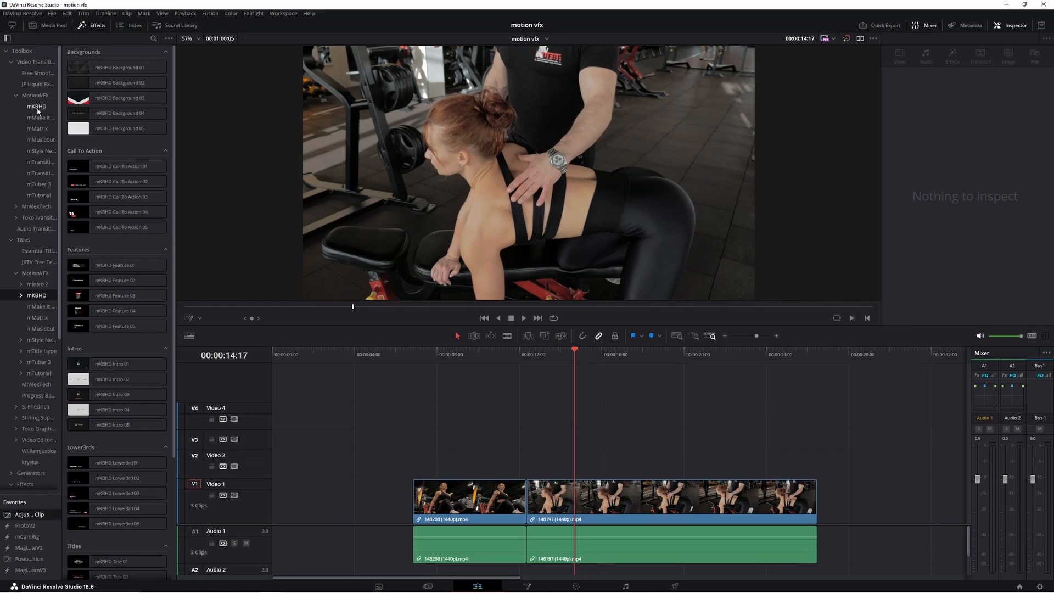
click(37, 109)
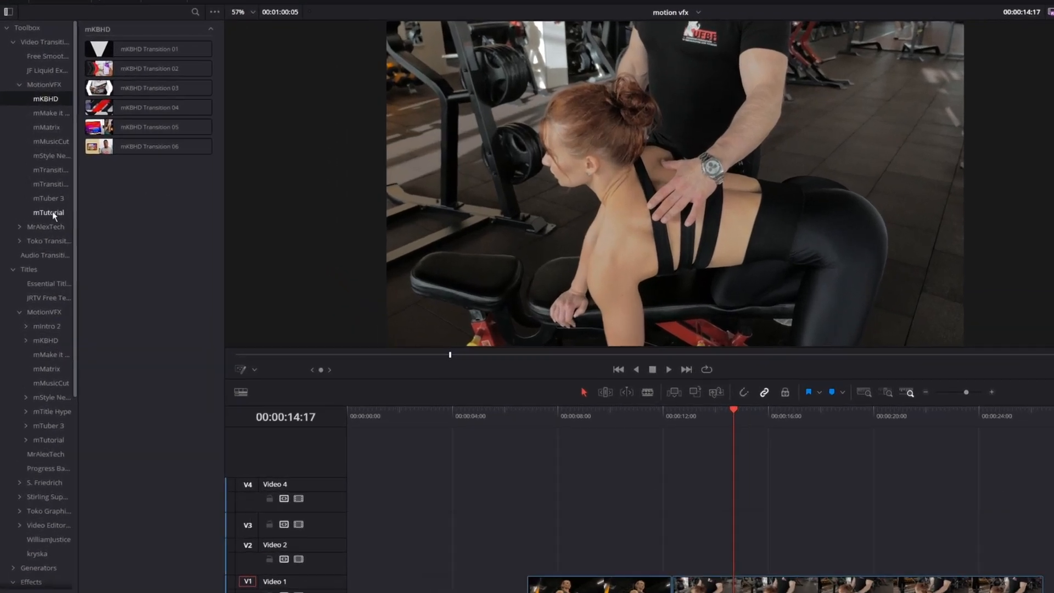
click(33, 196)
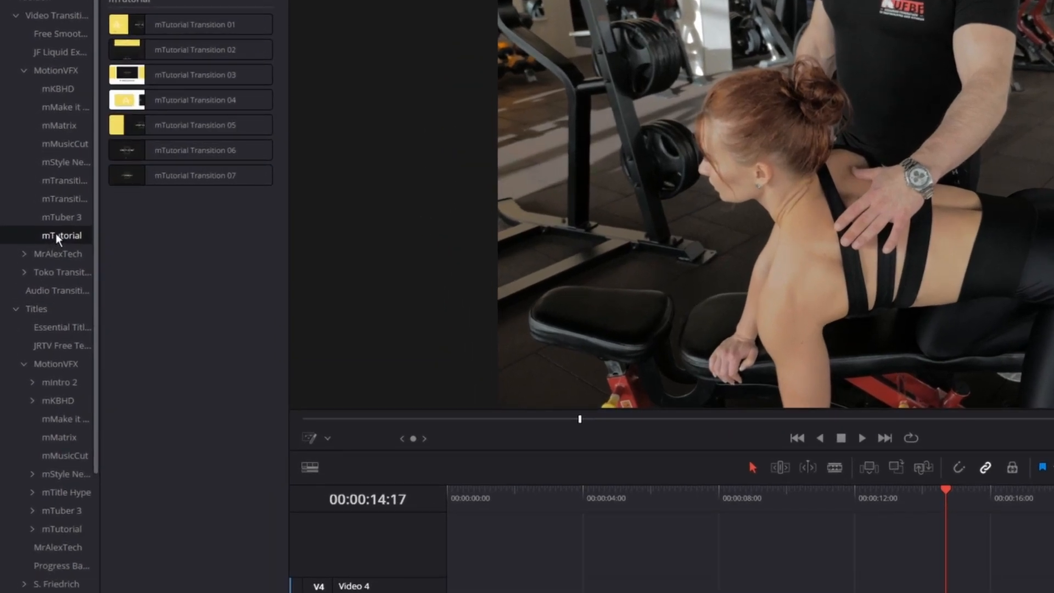
click(65, 162)
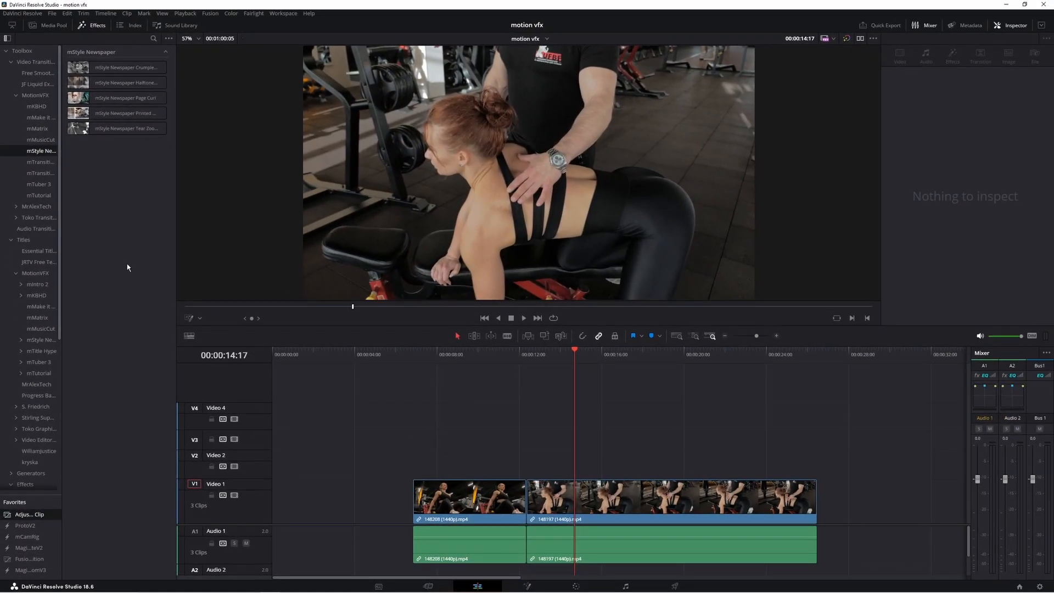
Add a 12-frame cross dissolve at the cut between the 148208 and 148197 clips.
drag(533, 357, 590, 362)
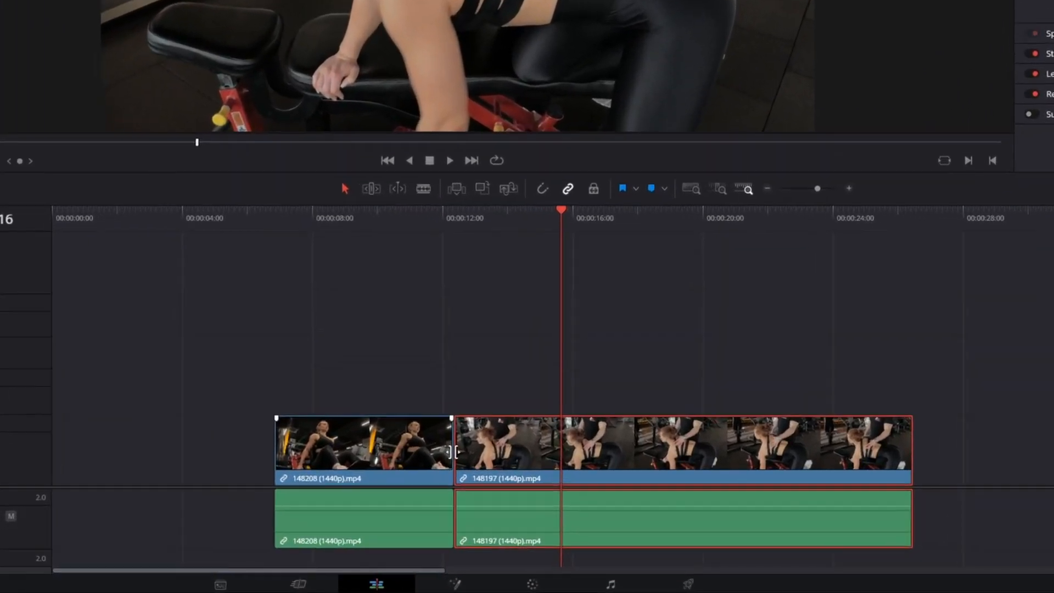
right_click(527, 501)
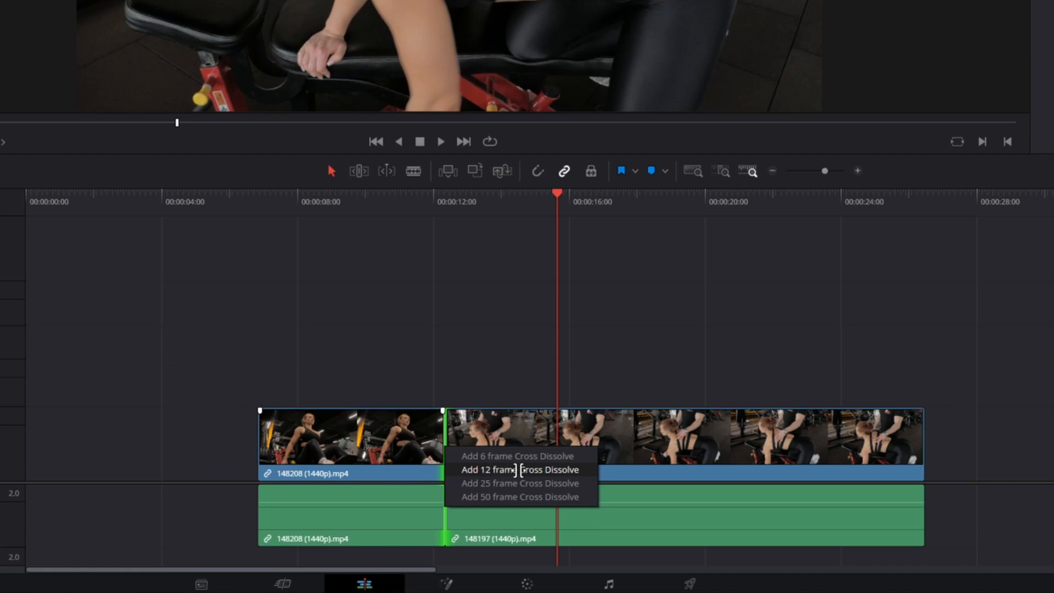
click(518, 470)
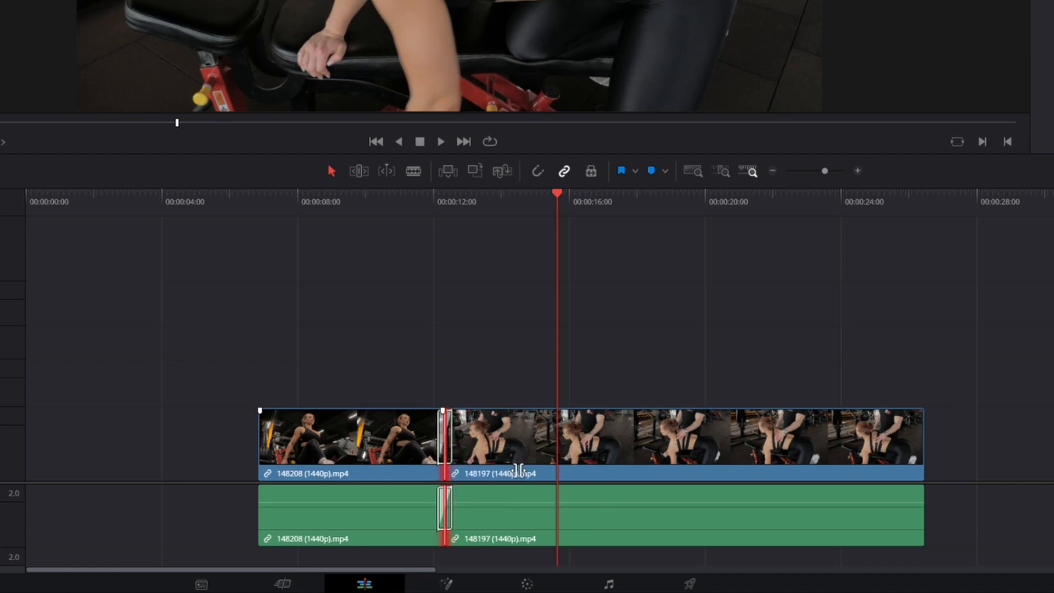
Replace the cross dissolve with the mStyle Newspaper Halftone Shift transition and make its 12-frame video duration the default.
click(443, 204)
click(859, 171)
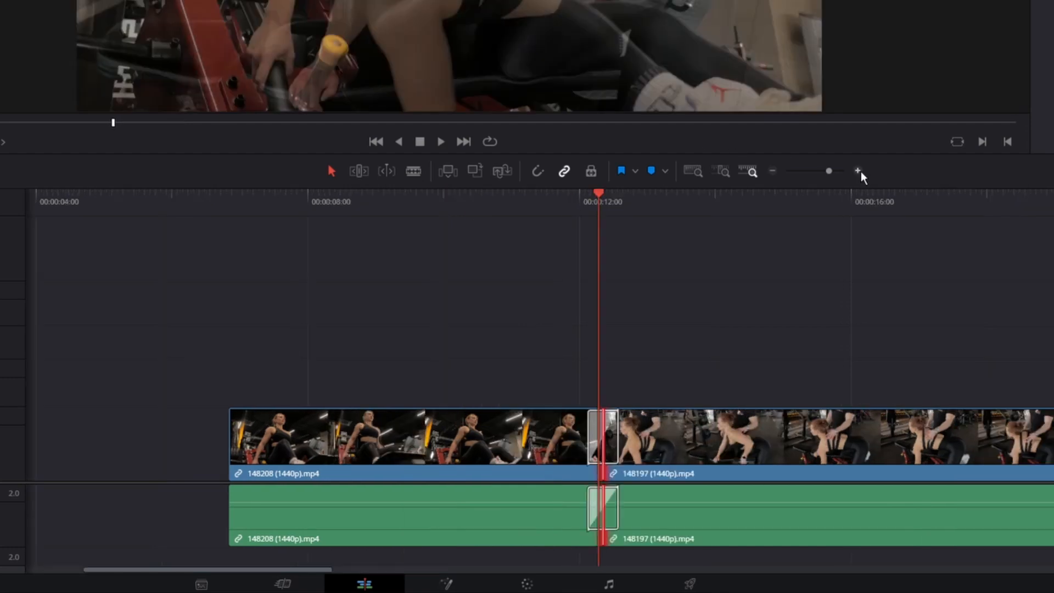
click(859, 171)
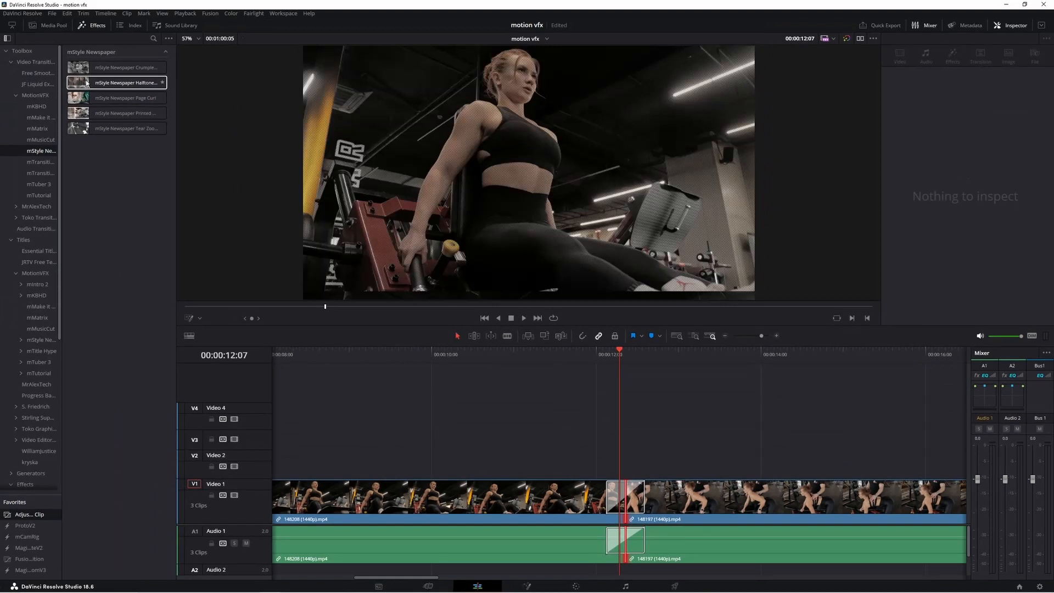
drag(86, 82, 617, 497)
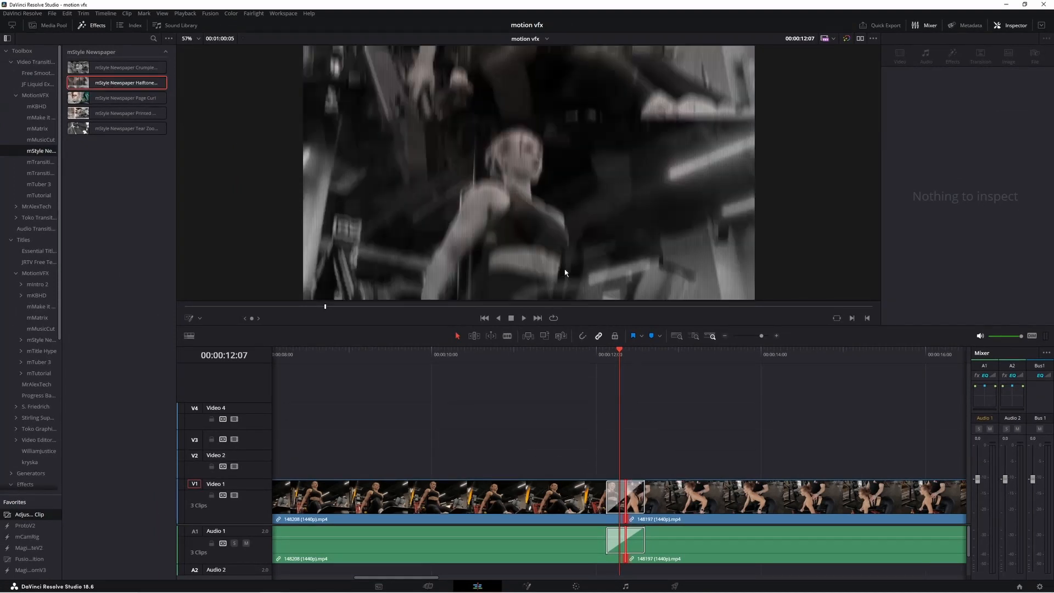
click(638, 497)
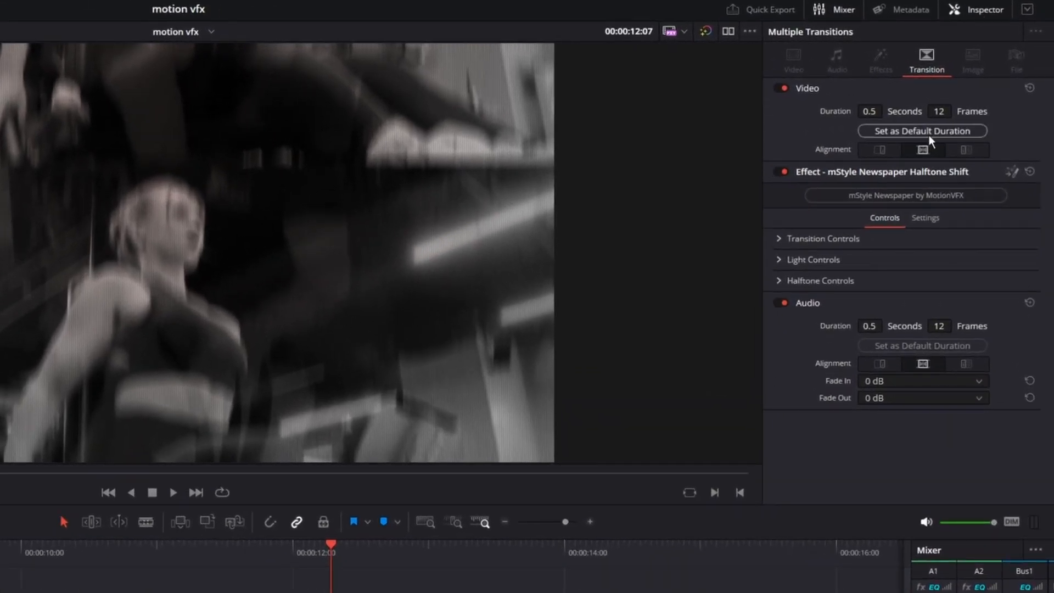
click(928, 135)
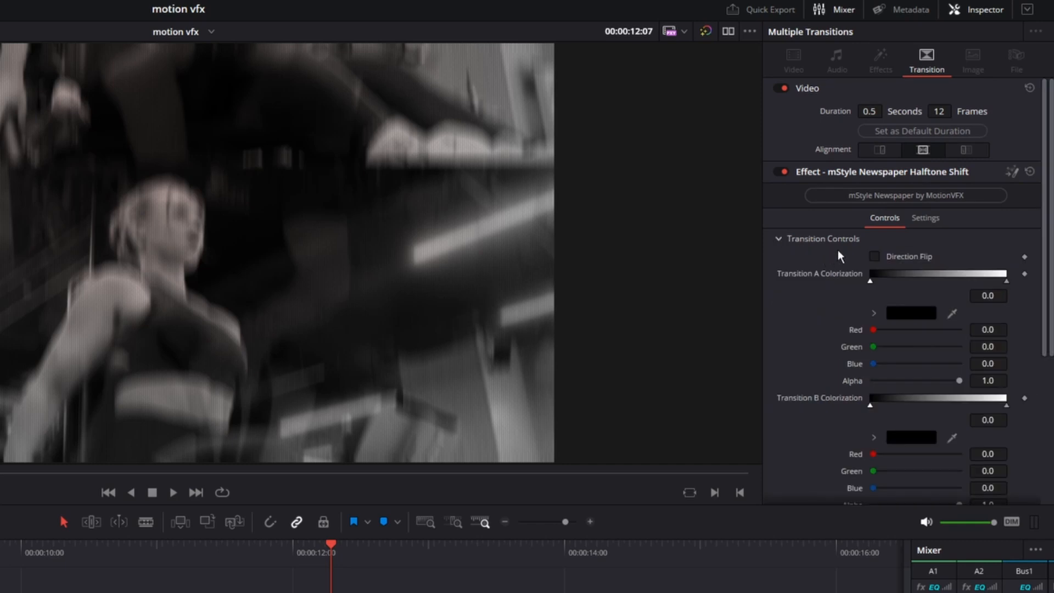
Try the Halftone Shift transition's Direction Flip option and turn on Light in its light controls.
scroll(835, 256, down, 1)
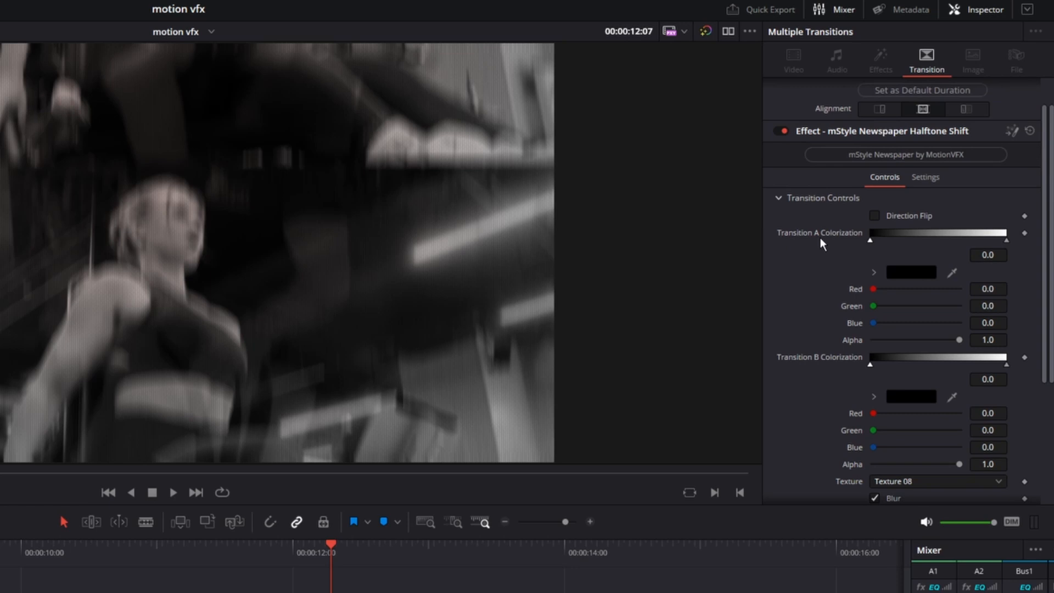
click(874, 216)
scroll(834, 351, down, 3)
click(781, 414)
scroll(812, 373, down, 1)
scroll(823, 368, down, 2)
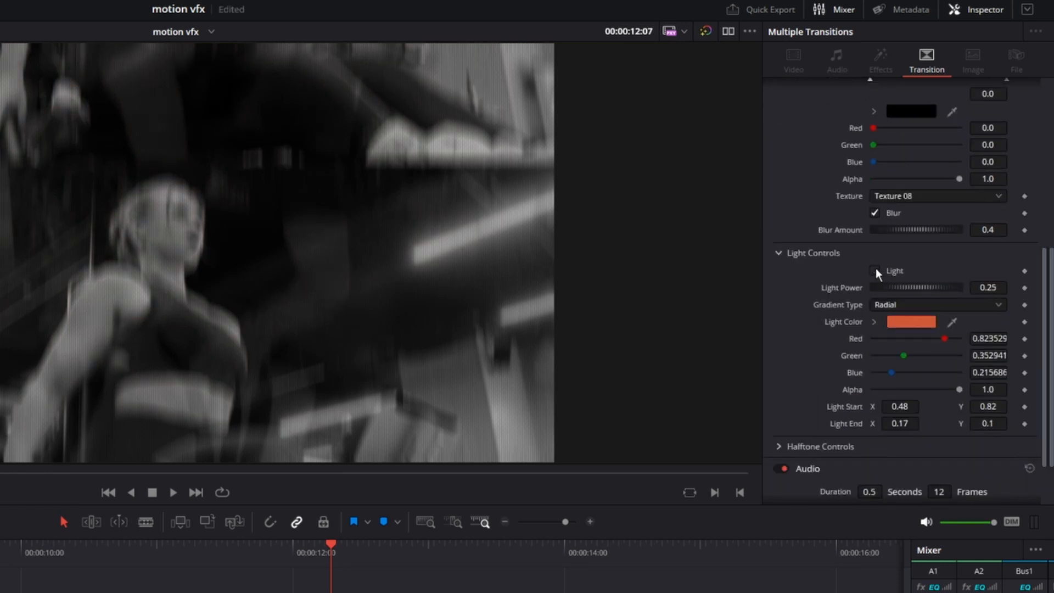
scroll(877, 268, down, 1)
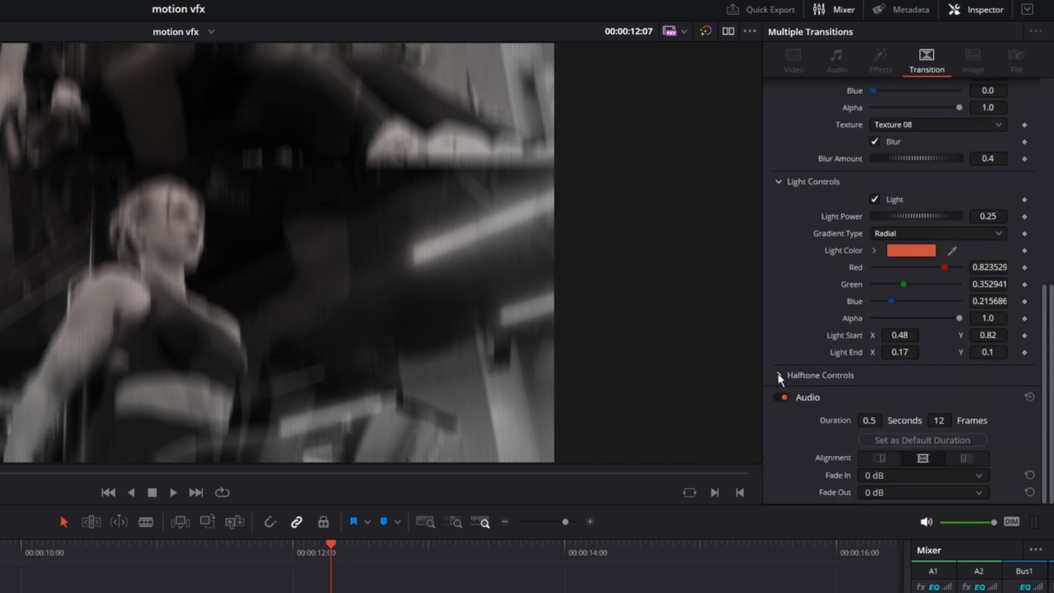
Set the Halftone Shift transition's halftone size to 0.2.
click(780, 374)
scroll(834, 379, down, 1)
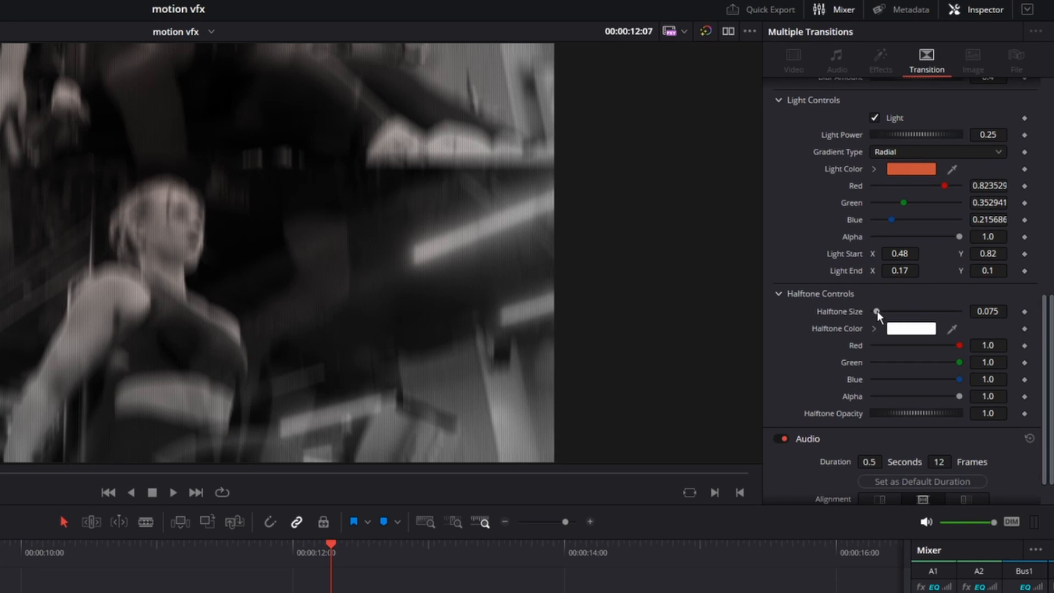
drag(876, 310, 882, 311)
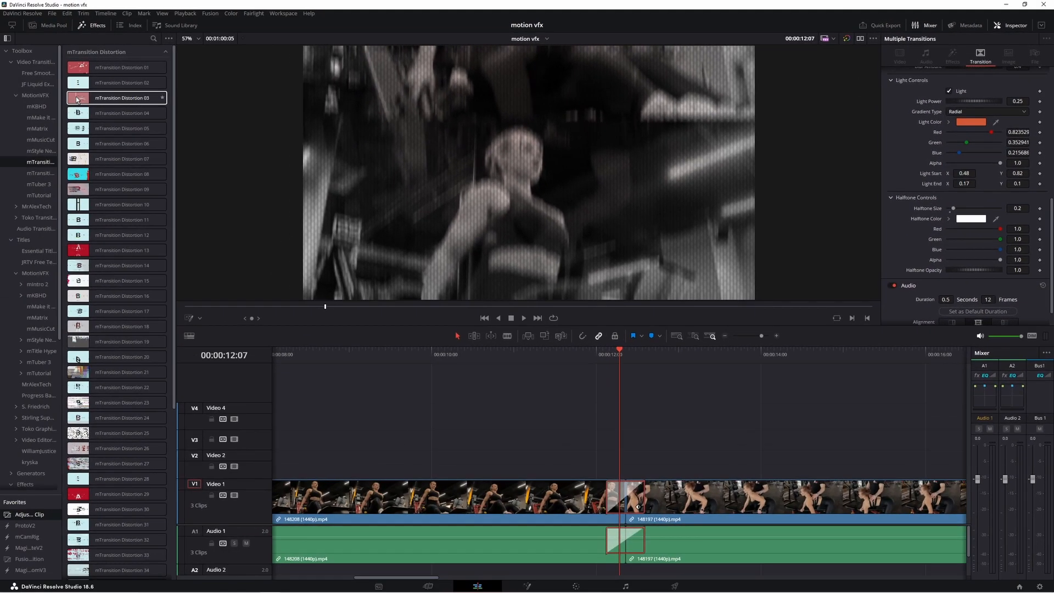
Replace the transition with mTransition Distortion 03, using Prism and Flash with a flash strength of 3.067, and scrub through the cut.
drag(77, 99, 617, 490)
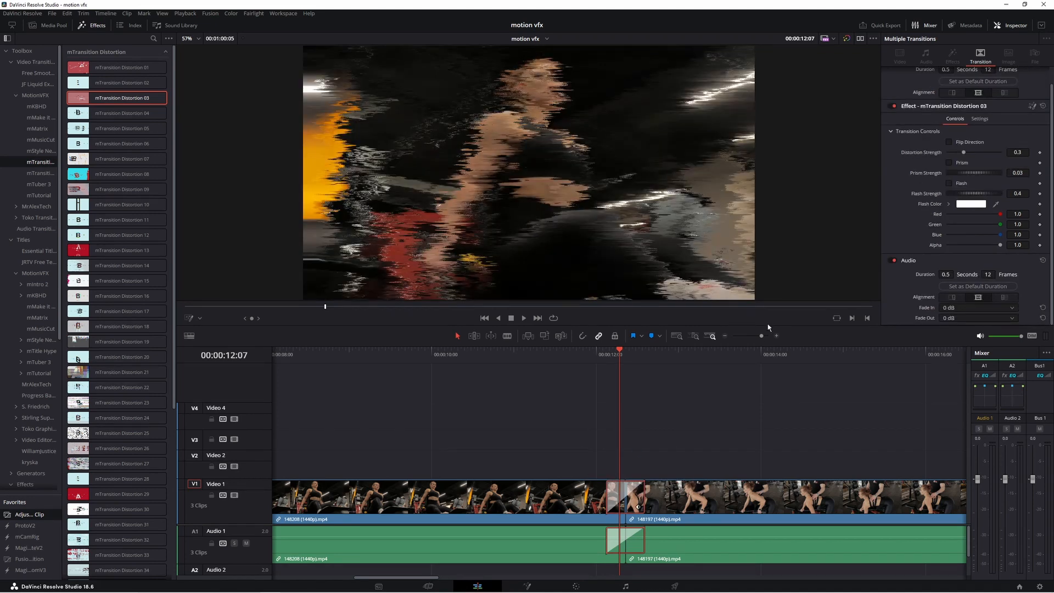
scroll(970, 210, up, 1)
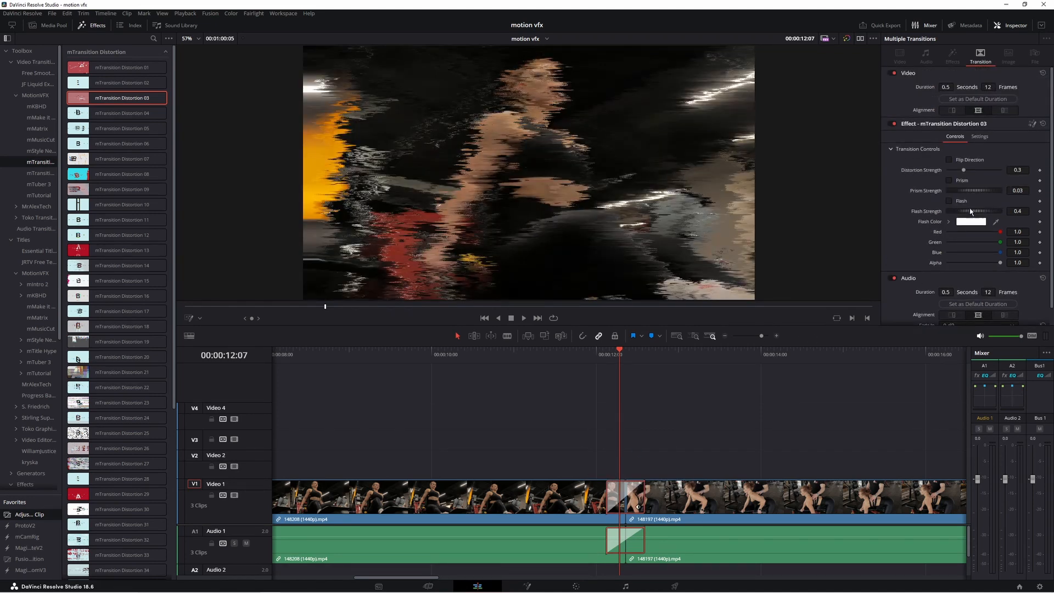
click(949, 160)
click(949, 181)
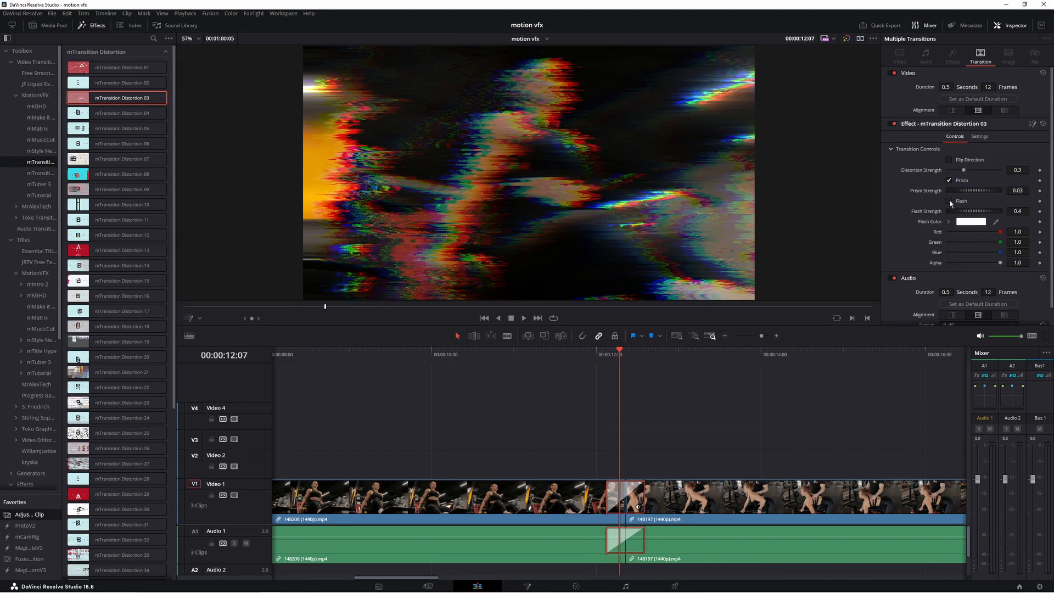
drag(971, 211, 998, 213)
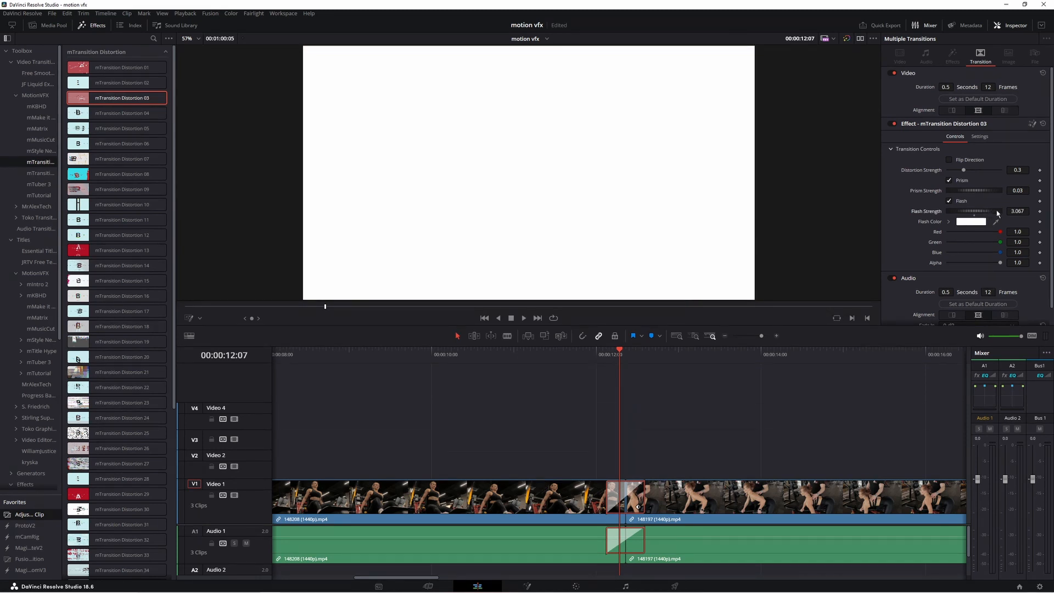
click(600, 355)
drag(601, 358, 654, 376)
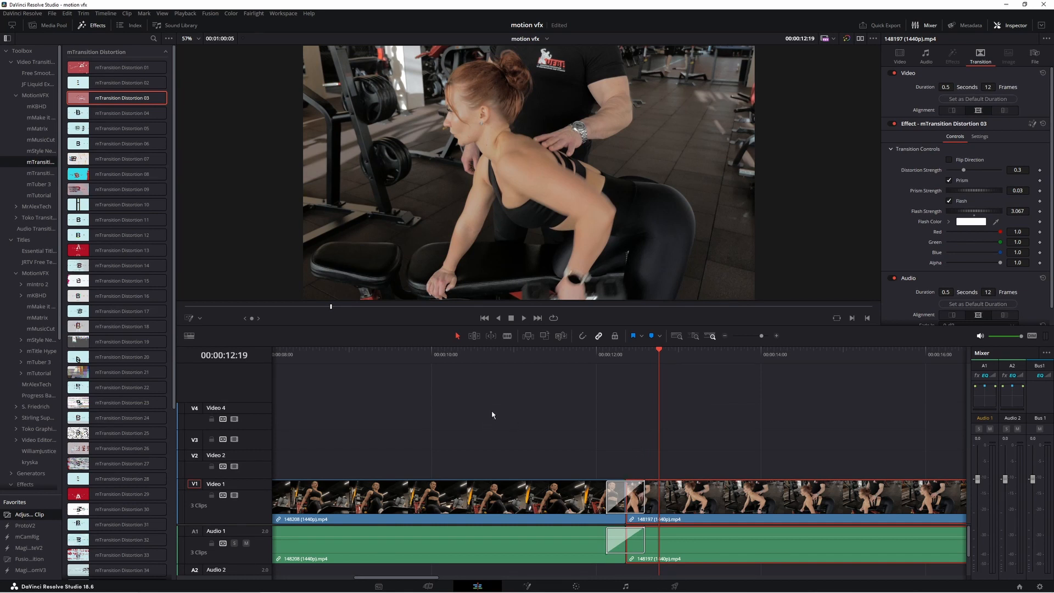
Split the 148208 clip into three pieces, with the second cut at 00:00:10:11.
scroll(557, 422, left, 5)
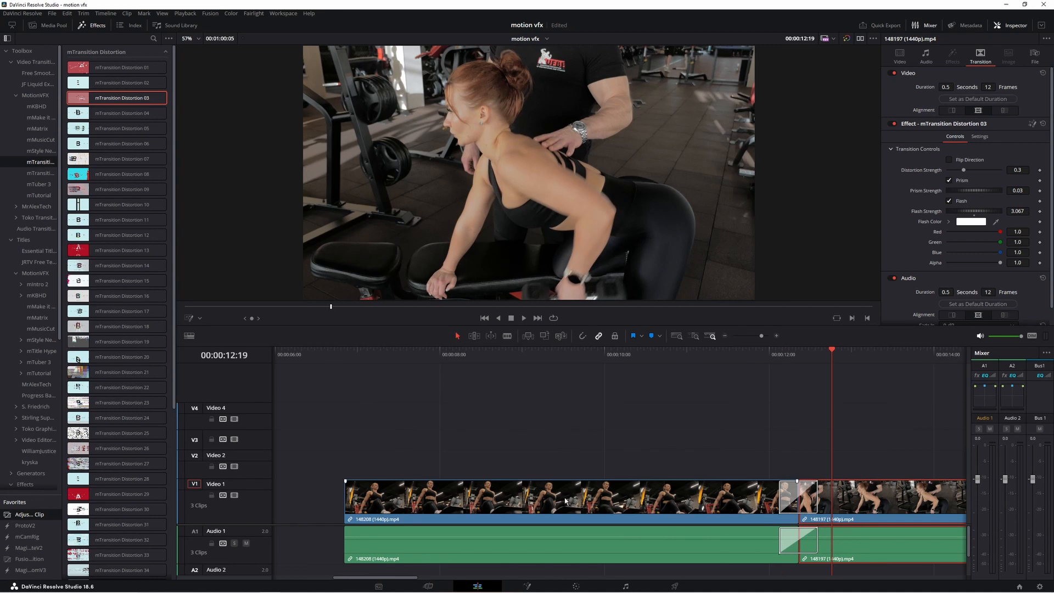
drag(475, 356, 640, 380)
key(ctrl+b)
key(ctrl+b)
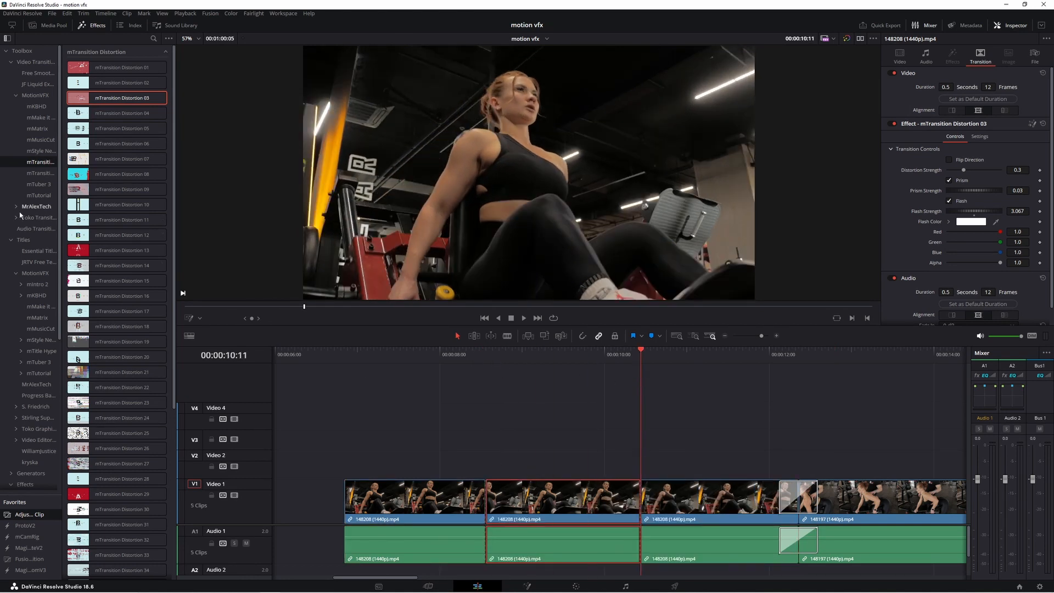
Apply the MotionVFX mRestyle Glitch 05 effect to the middle piece of the 148208 clip and scrub through it.
scroll(26, 257, down, 5)
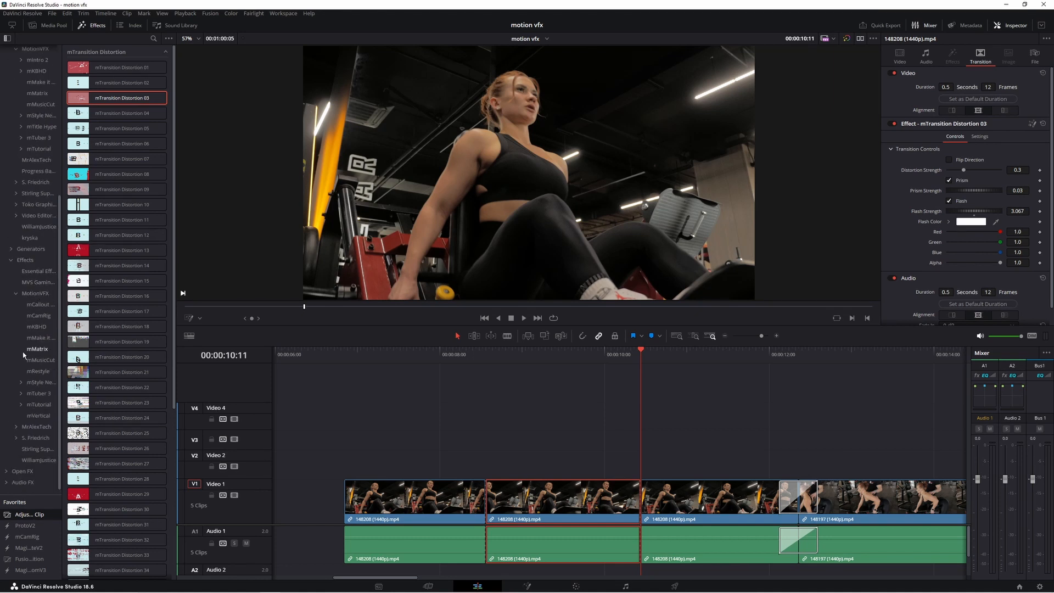
click(35, 372)
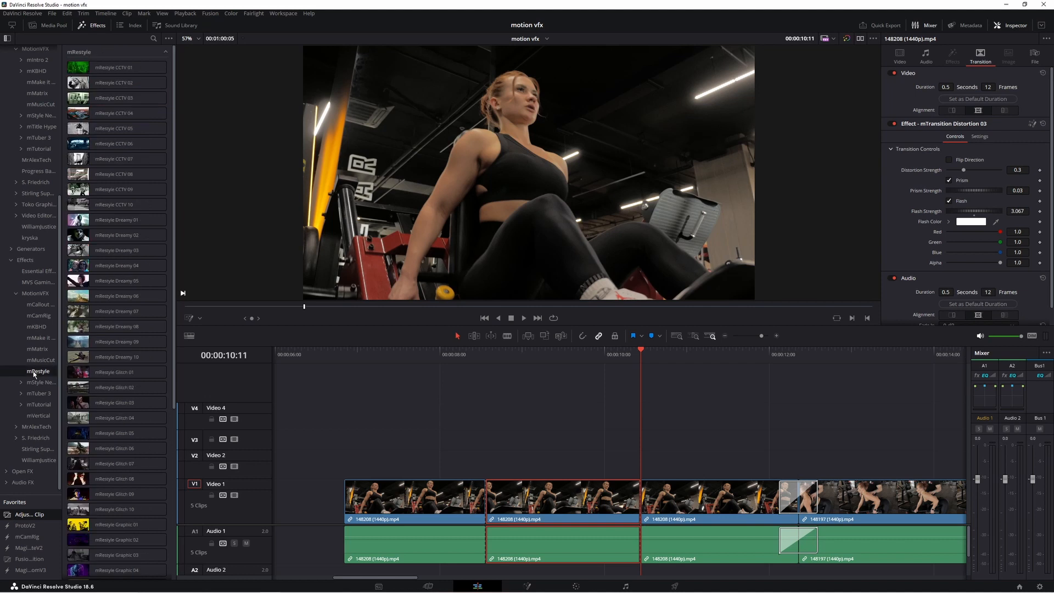
drag(82, 432, 570, 505)
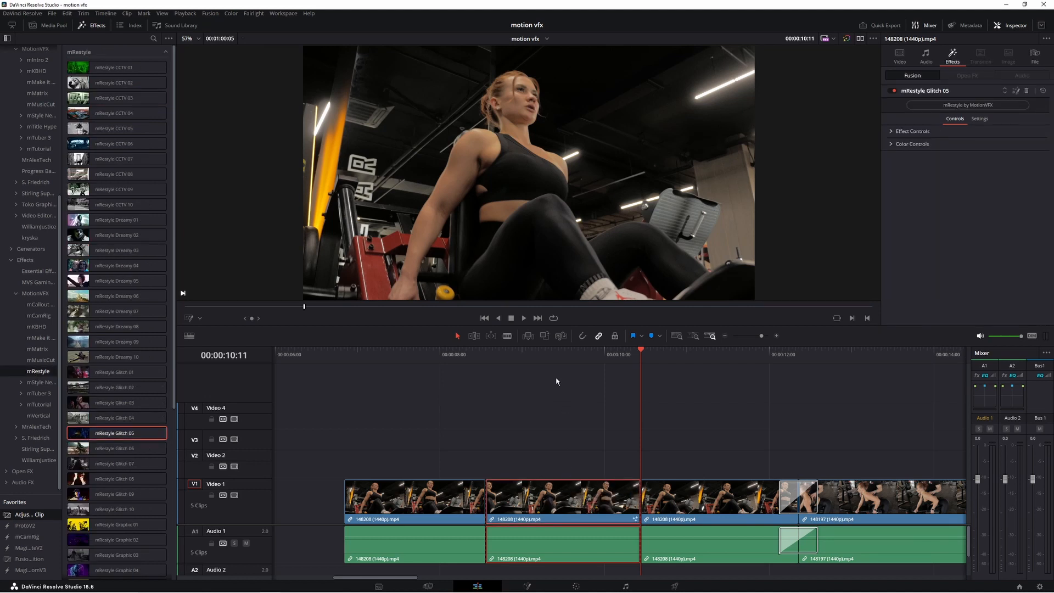
click(546, 357)
drag(546, 356, 515, 361)
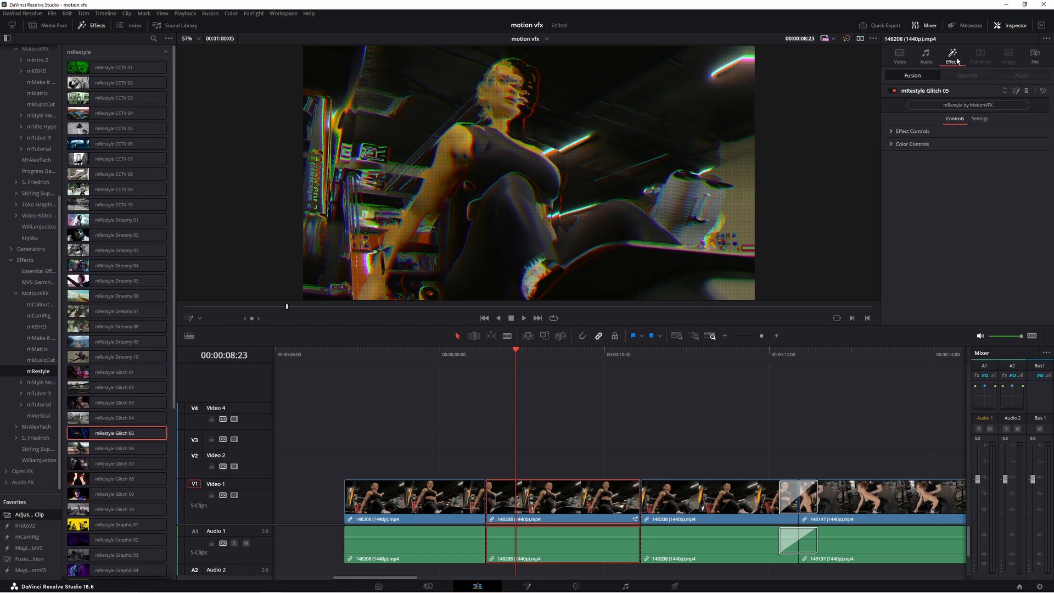
Recolour mRestyle Glitch 05 green with color corrector tint -0.625 and strength 1.0, and remove the effect from the clip.
click(901, 132)
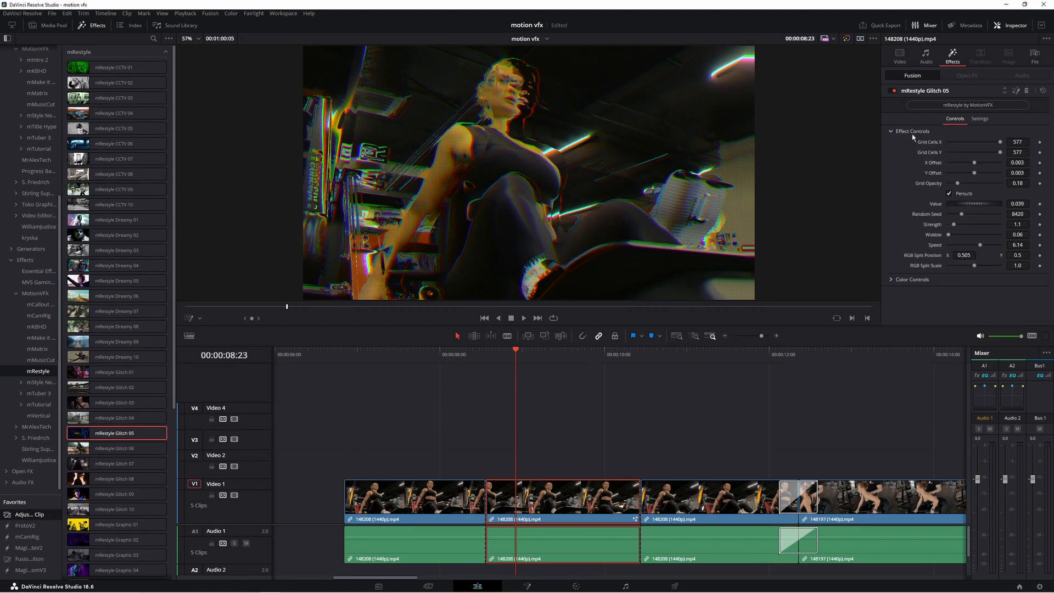
click(910, 280)
scroll(914, 264, down, 3)
drag(981, 226, 966, 203)
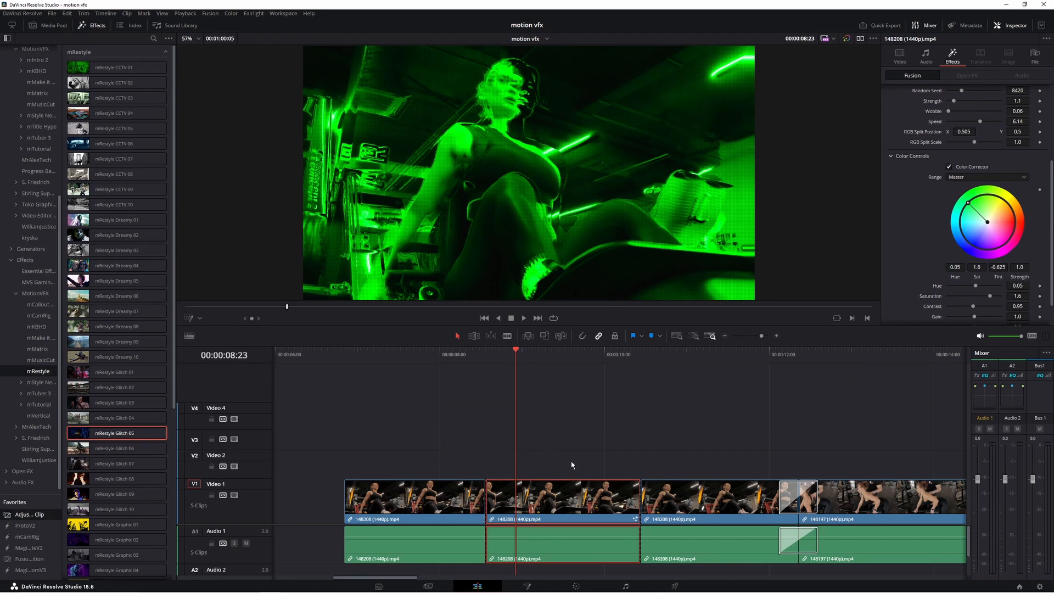
scroll(1015, 171, up, 5)
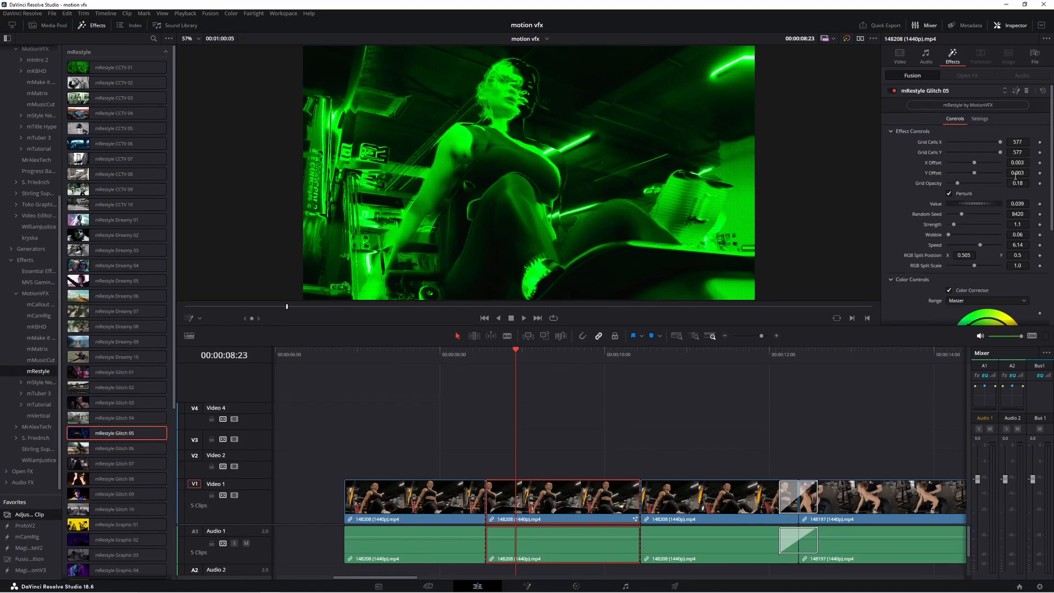
click(1028, 91)
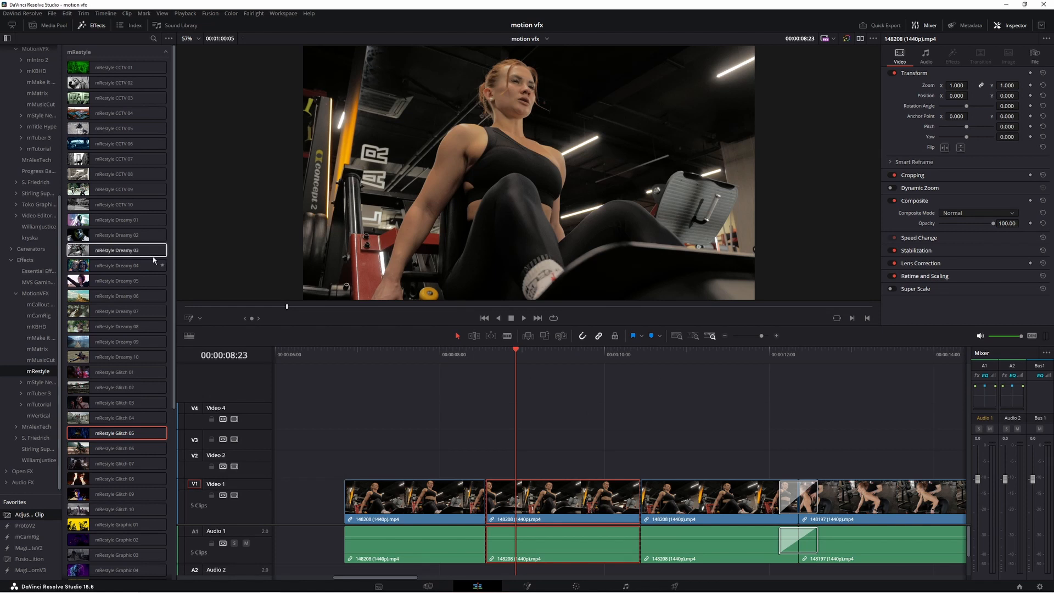
Add an adjustment clip on Video 2 and trim it to match the middle piece of the 148208 clip.
click(25, 260)
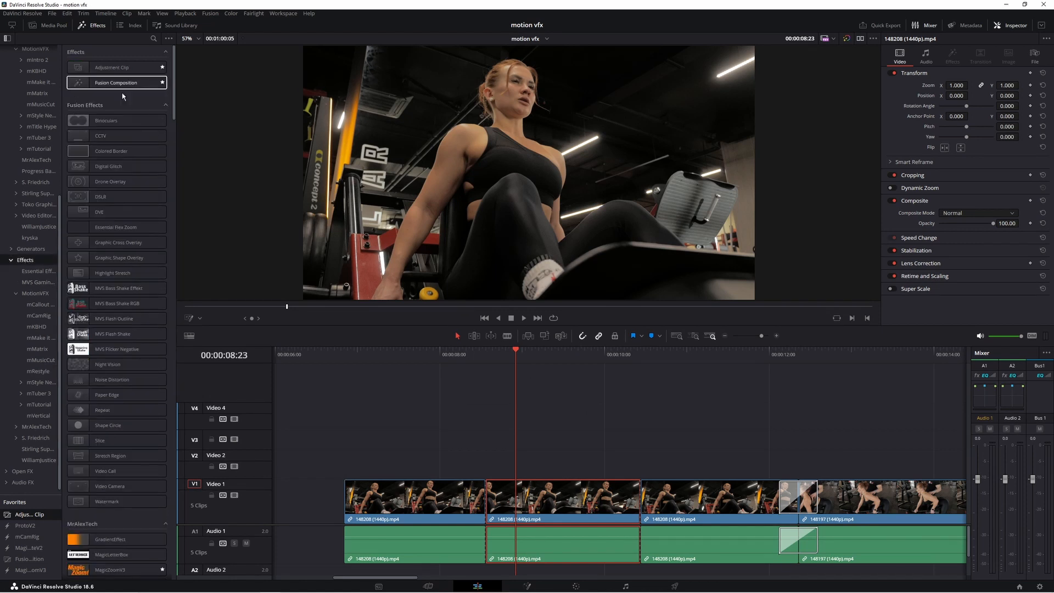
drag(107, 68, 613, 477)
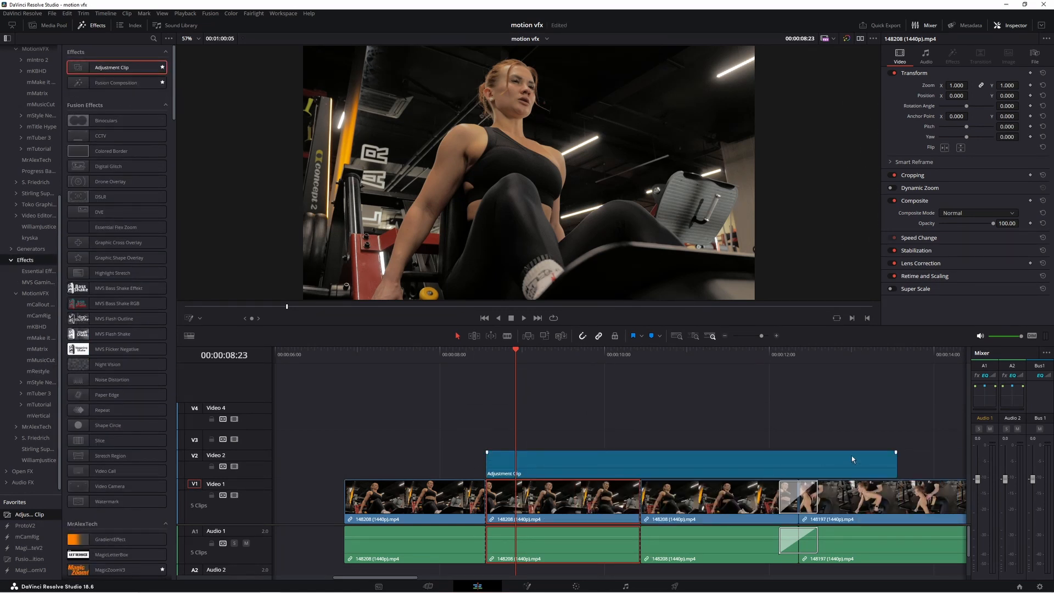
drag(893, 461, 640, 462)
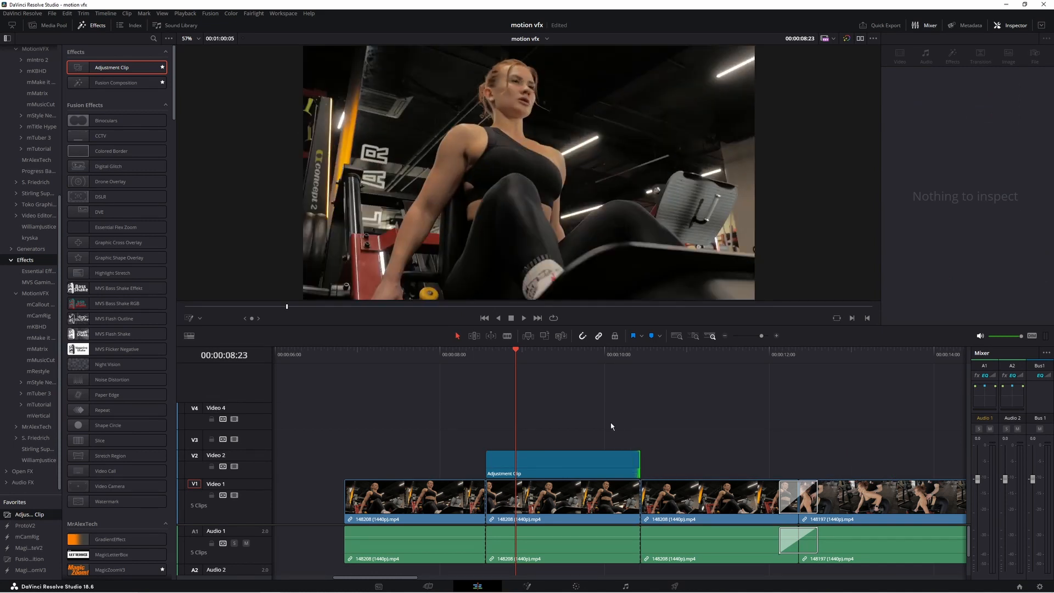
Delete both through edits in the 148208 clip so its three pieces are joined into one.
right_click(640, 497)
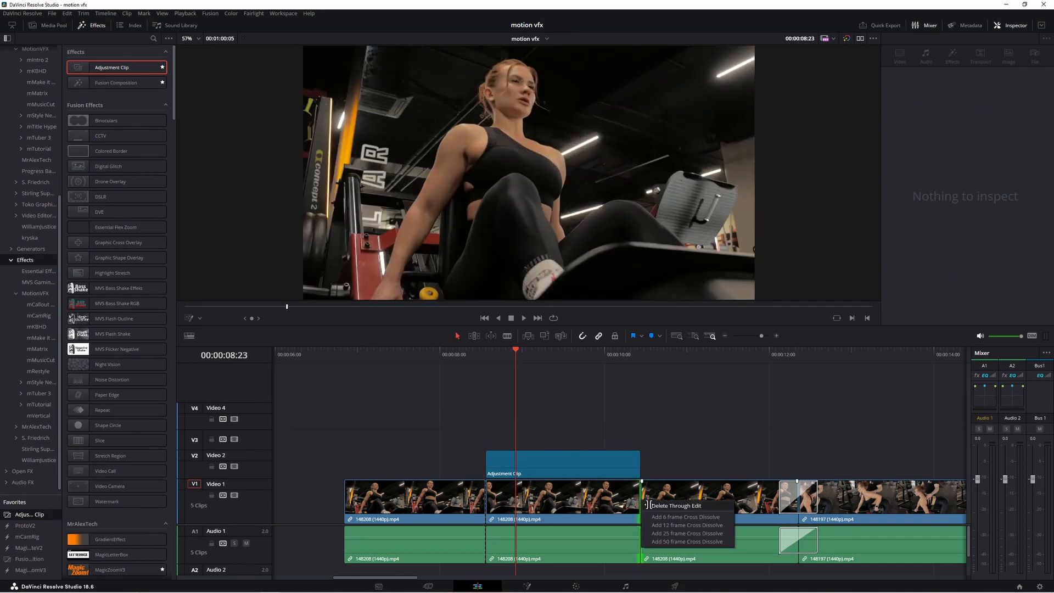
click(653, 508)
right_click(488, 507)
click(506, 513)
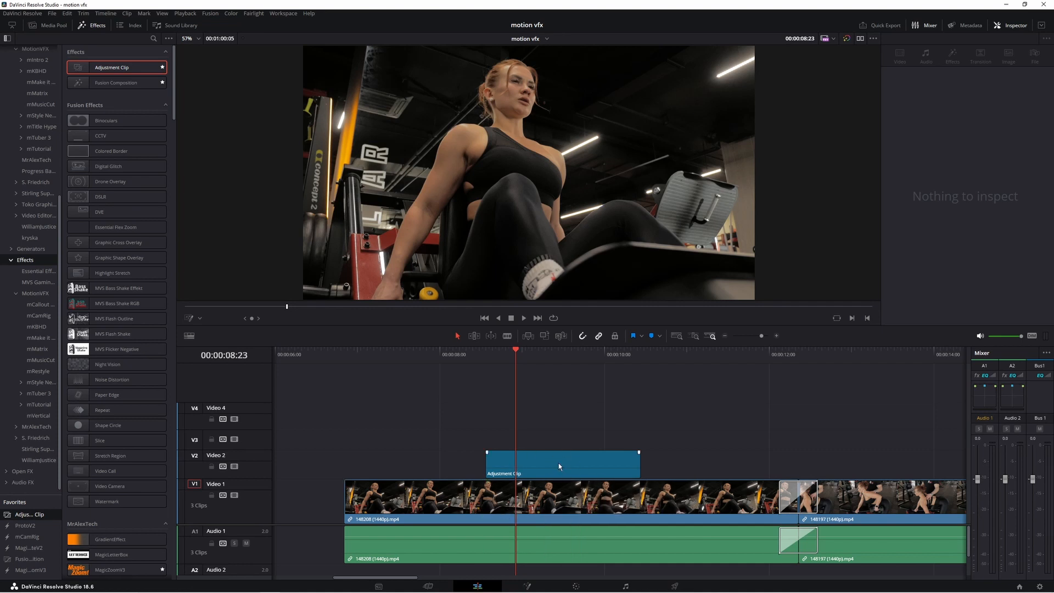
Apply mRestyle CCTV 06 to the adjustment clip and recolour the effect purple through its gradient color control.
click(38, 371)
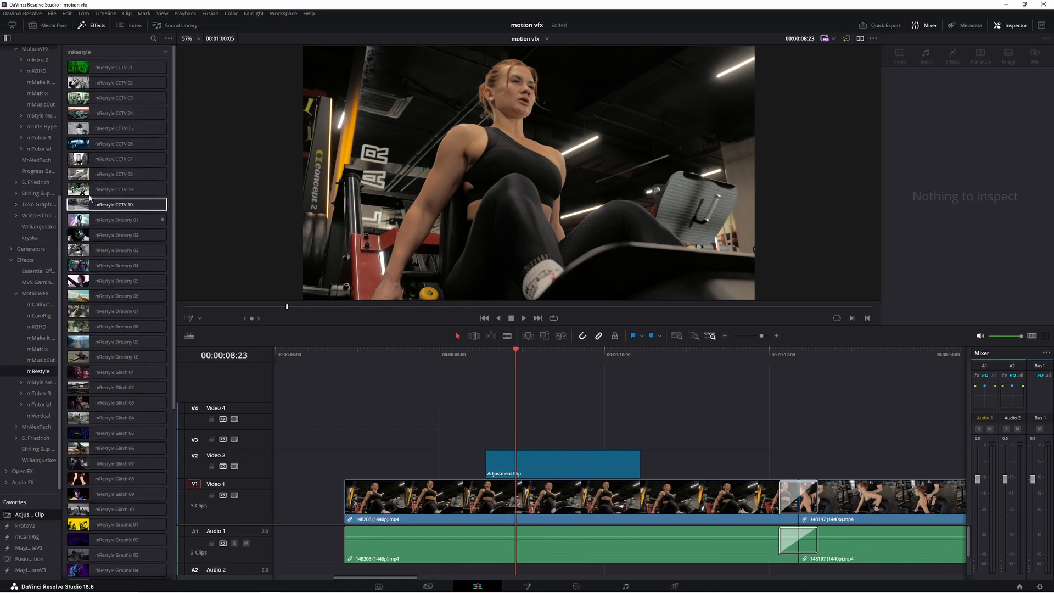
drag(81, 148, 546, 463)
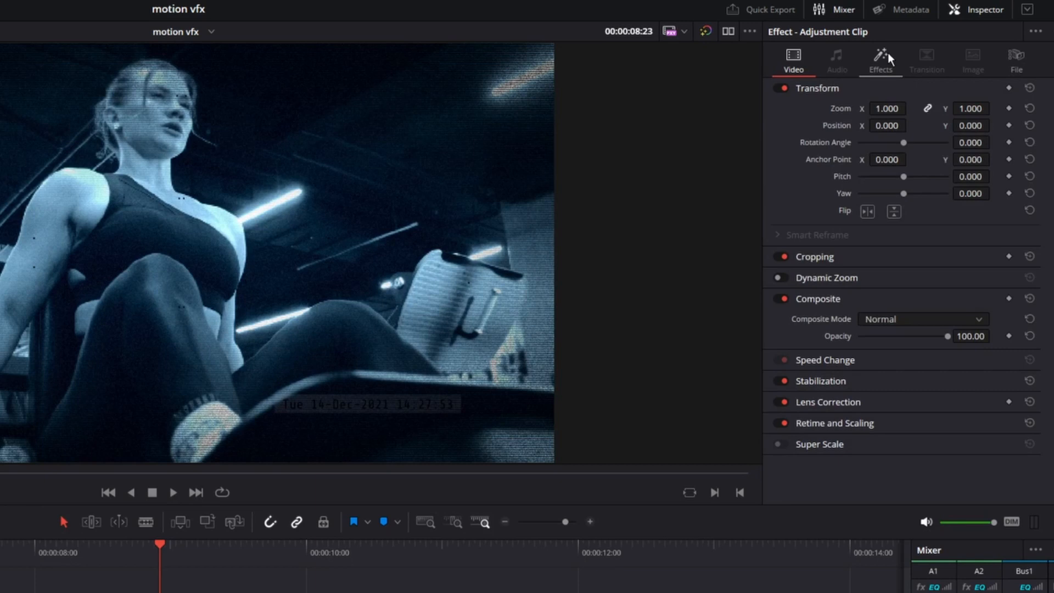
click(894, 57)
click(792, 187)
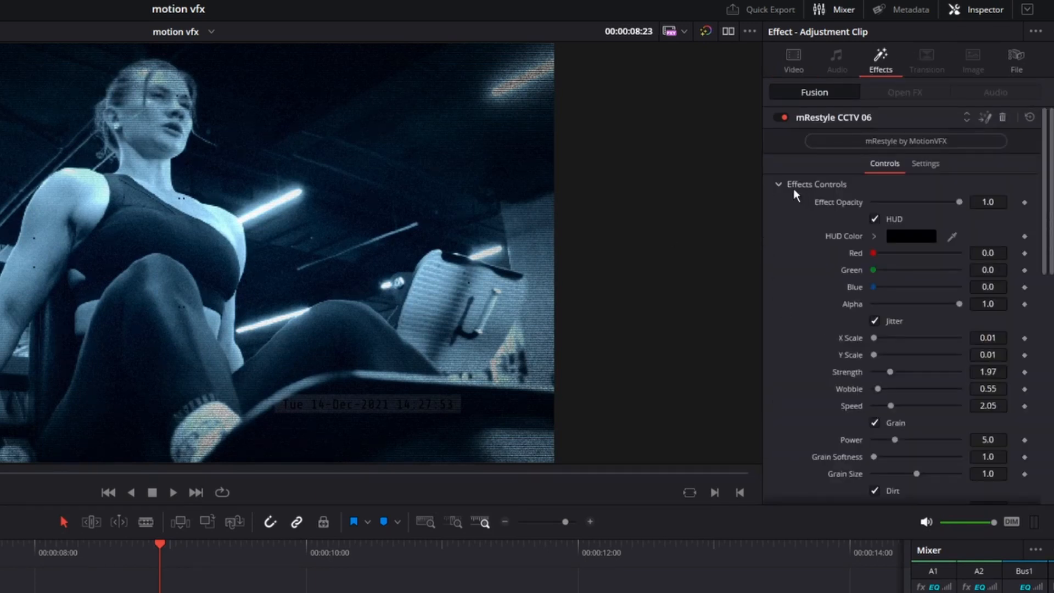
scroll(823, 230, down, 5)
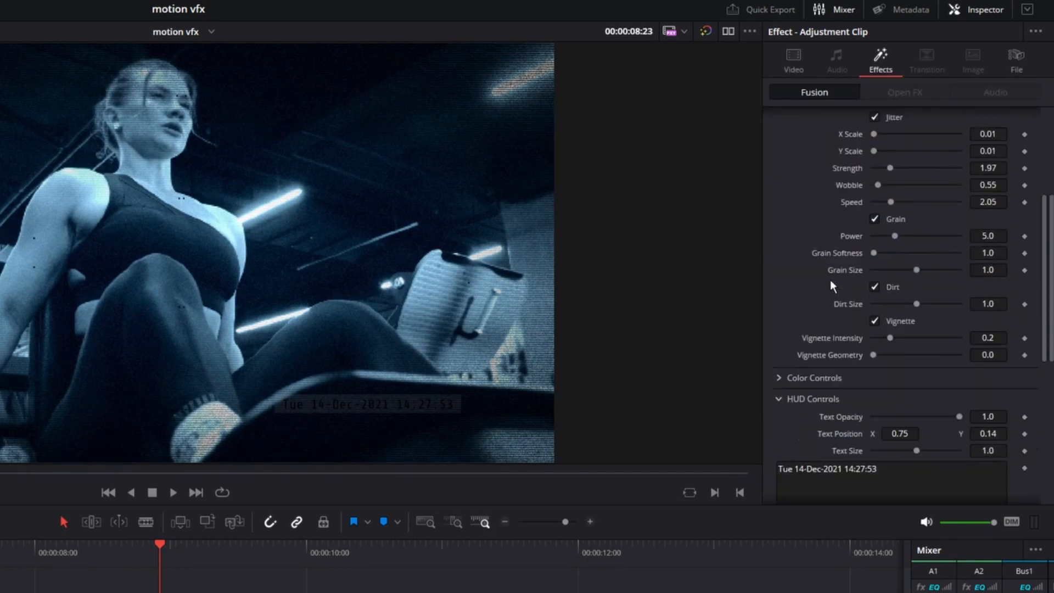
click(778, 336)
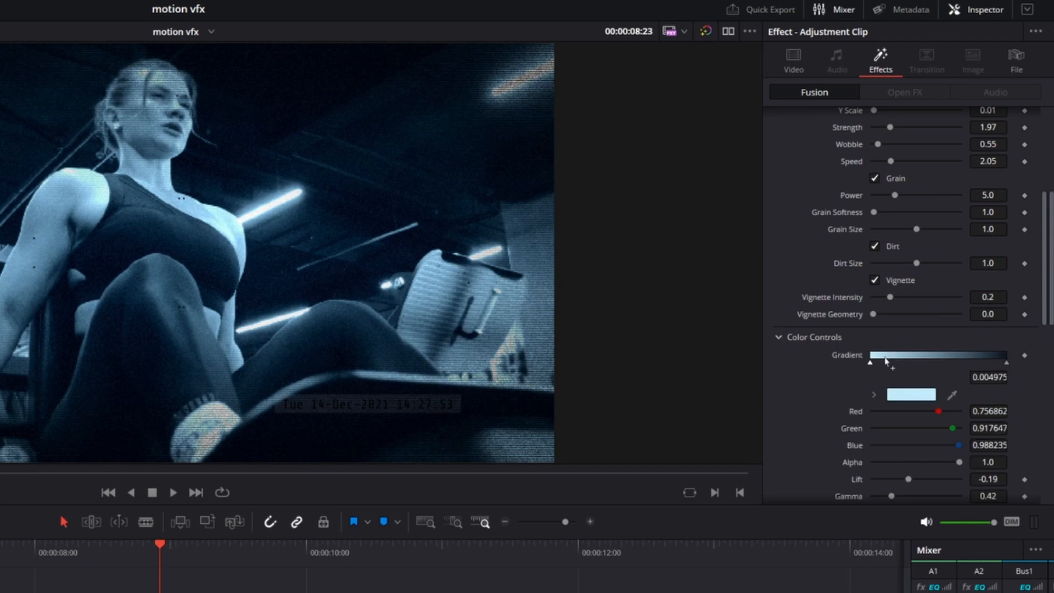
scroll(884, 368, down, 1)
mouse_move(952, 386)
mouse_down()
mouse_move(916, 387)
mouse_move(950, 371)
mouse_up()
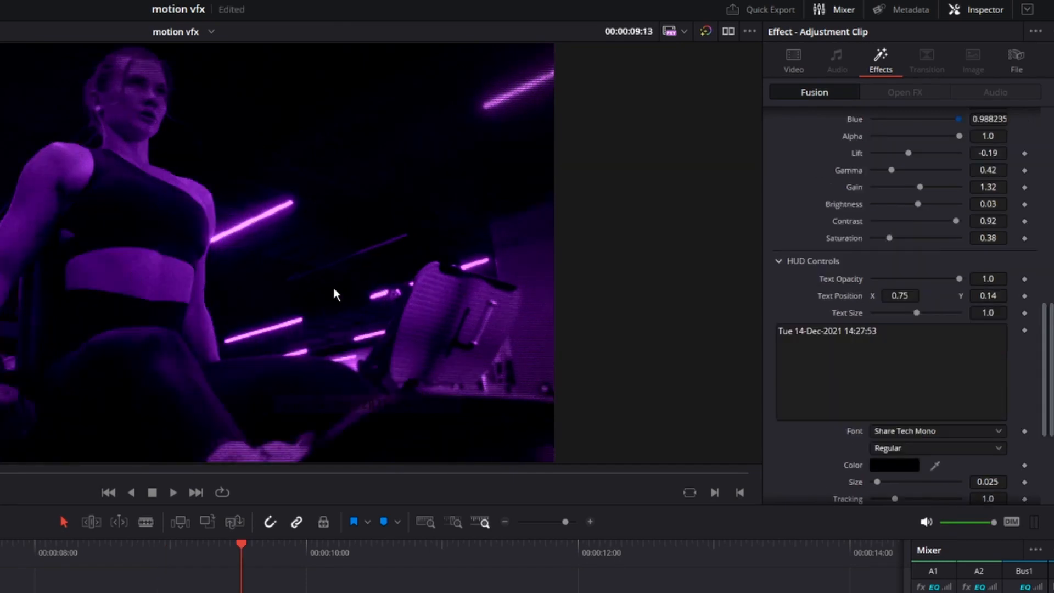
Rename the adjustment clip as "mrestyle cctv 06 perso".
click(1016, 65)
click(933, 129)
drag(928, 130, 832, 134)
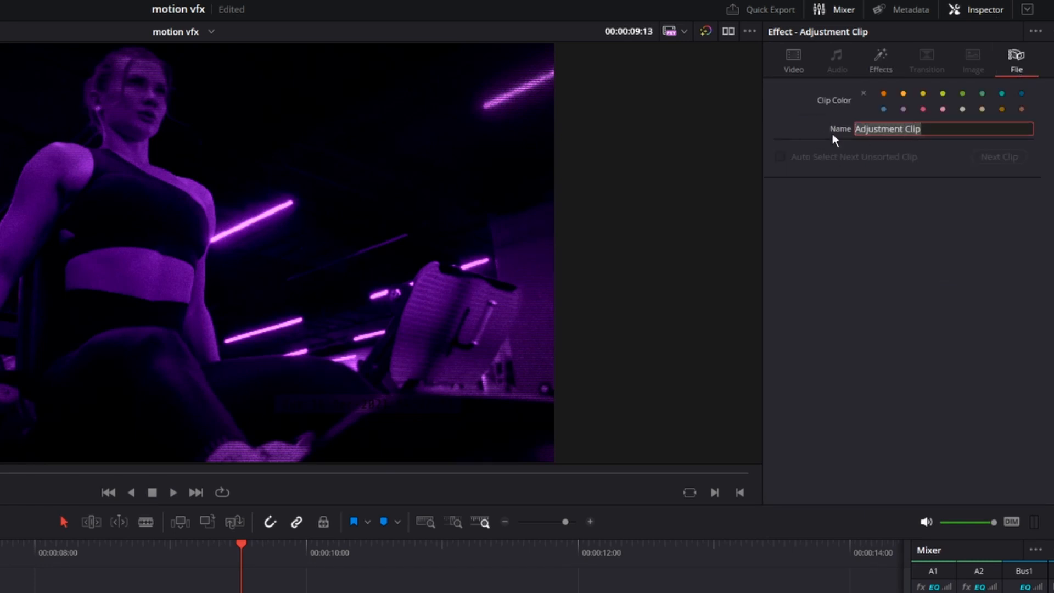
text(mrestyle cctv 06)
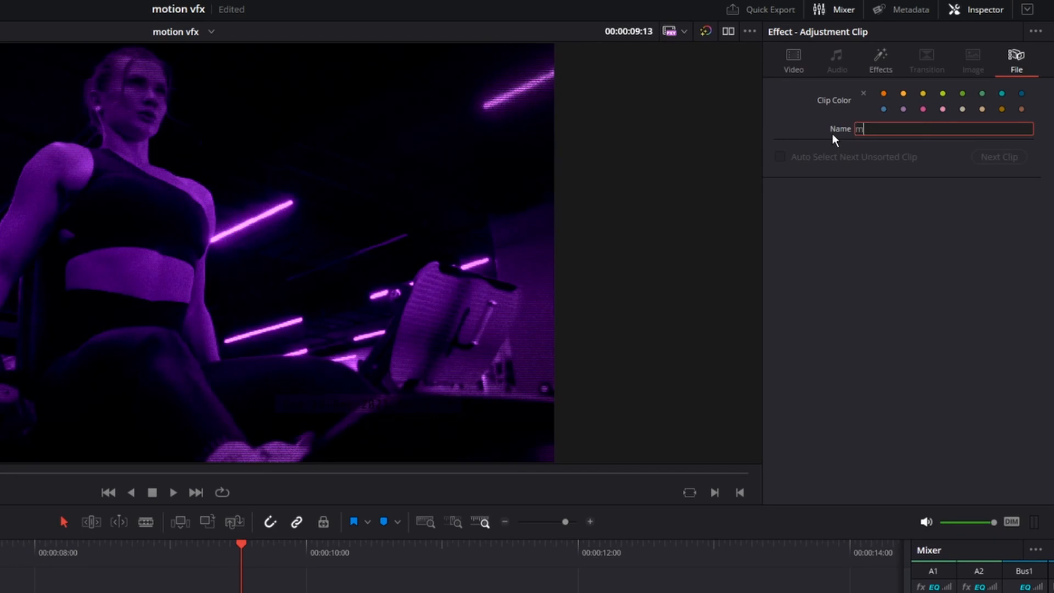
text( perso)
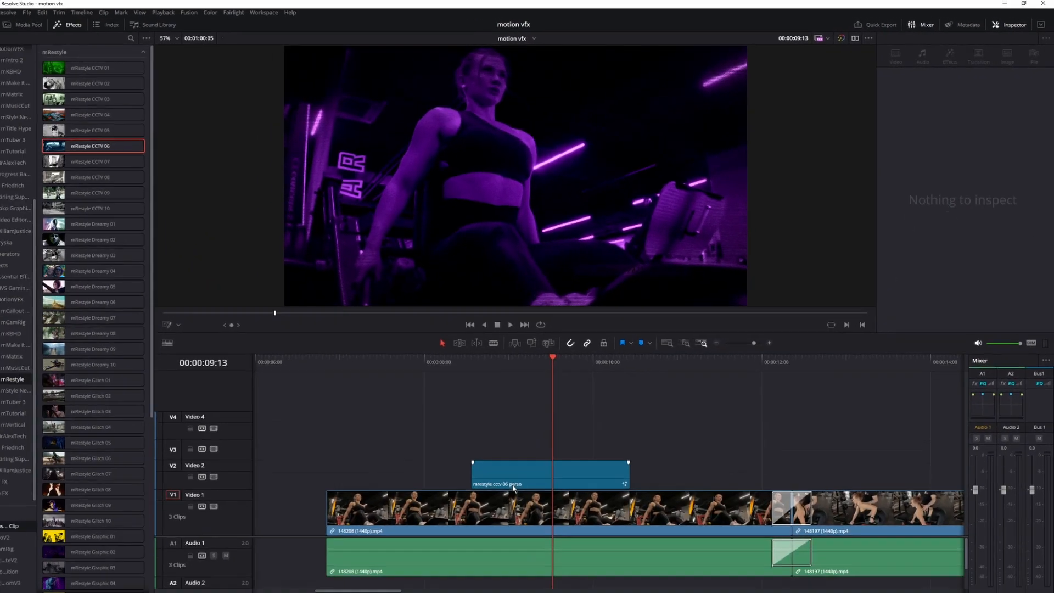
Save the customised "mrestyle cctv 06 perso" adjustment clip in the Master power bin for reuse.
click(49, 25)
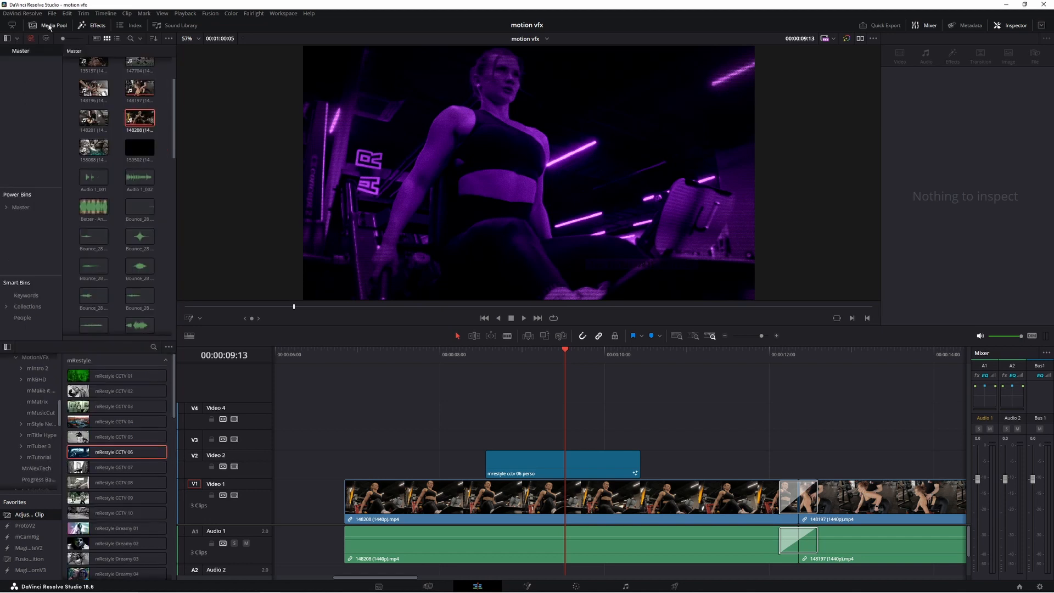
click(20, 207)
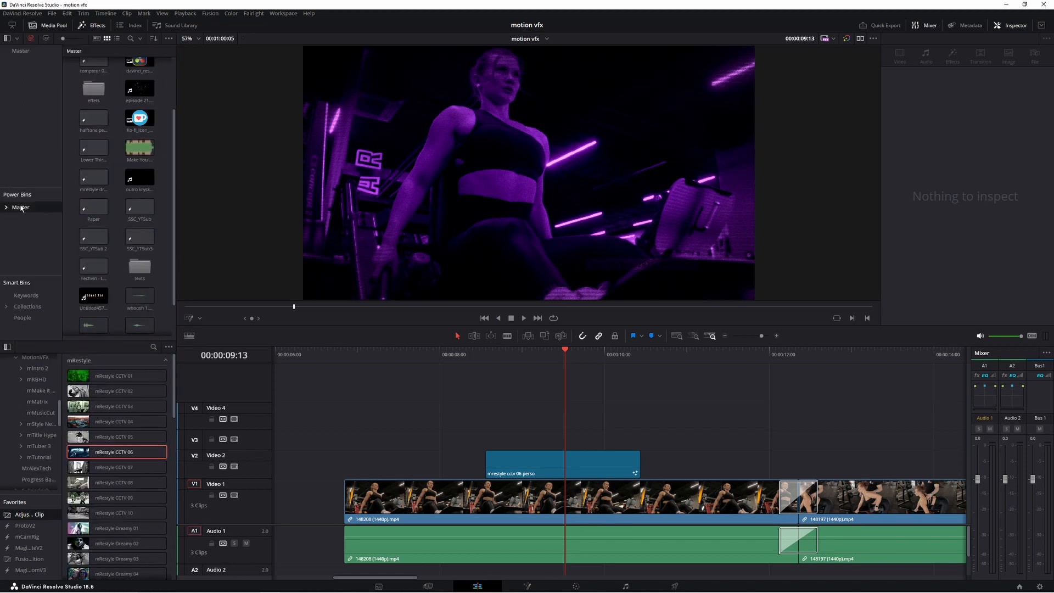
click(536, 467)
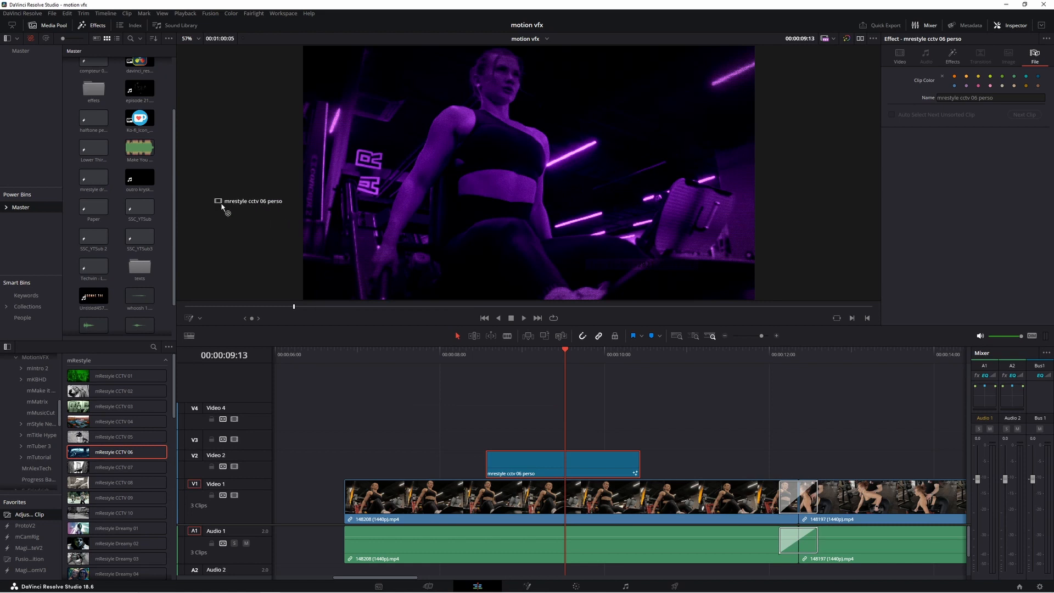
drag(162, 158, 162, 159)
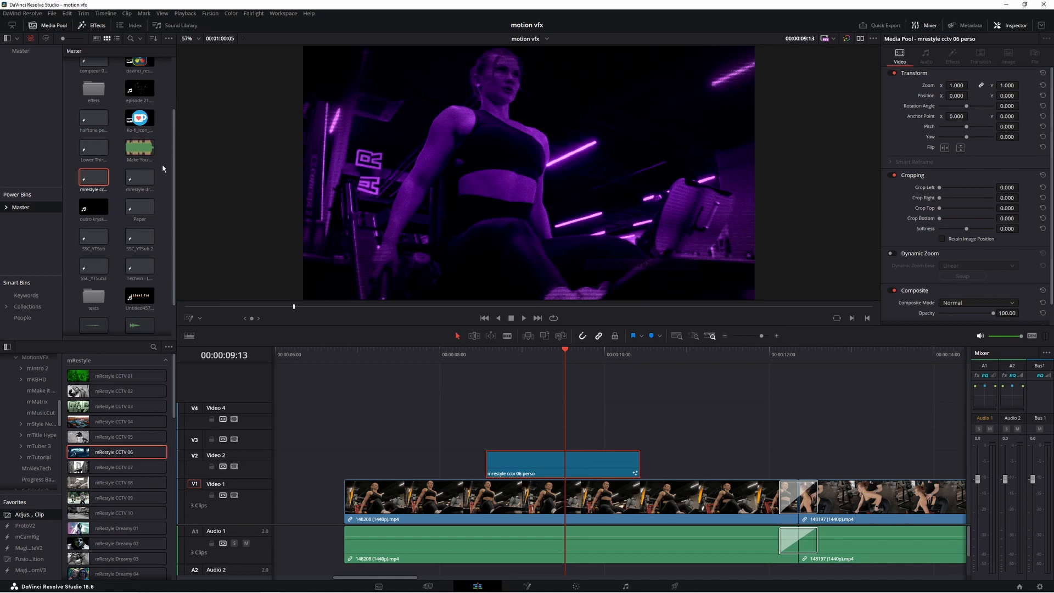
click(163, 168)
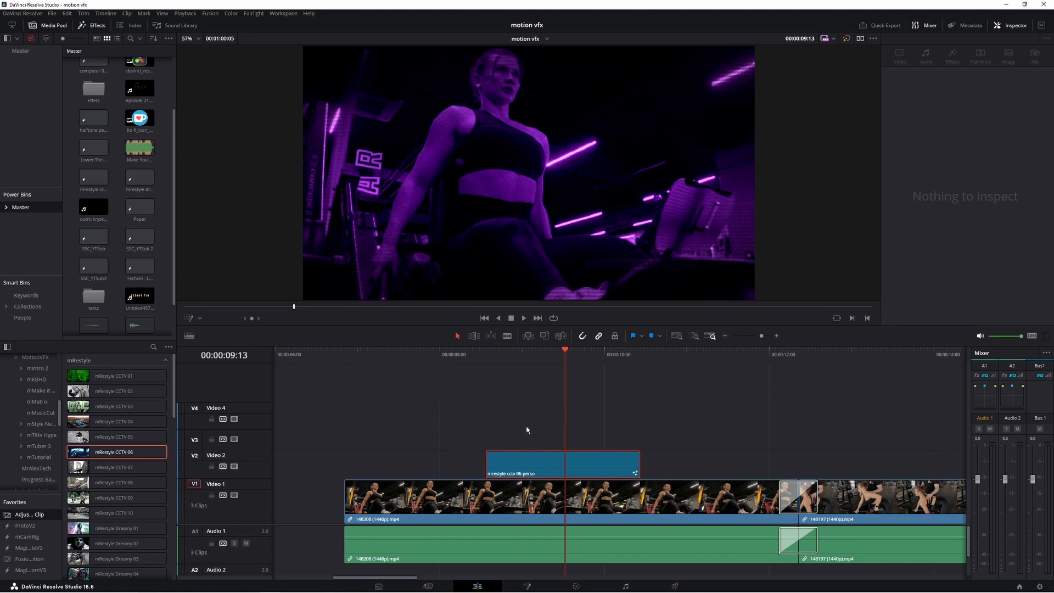
Hide the Media Pool while browsing the remaining mRestyle effects, and remove the adjustment clip from Video 2.
scroll(141, 441, down, 4)
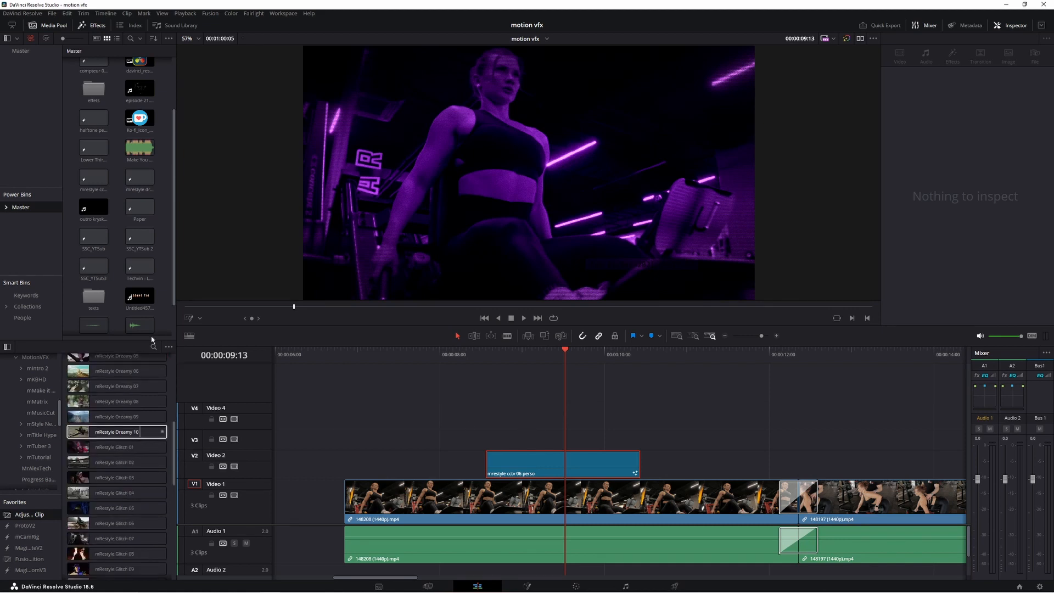
click(48, 26)
scroll(122, 354, down, 1)
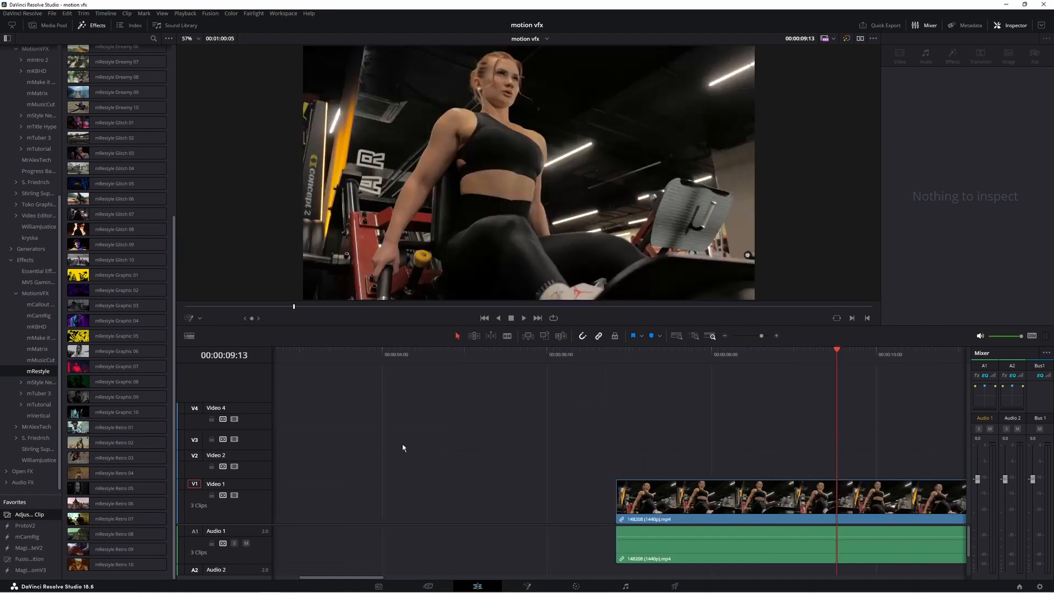
Browse the MotionVFX mIntro 2 titles and place mIntro2 26 on Video 2, starting before the 148208 clip.
scroll(31, 220, up, 7)
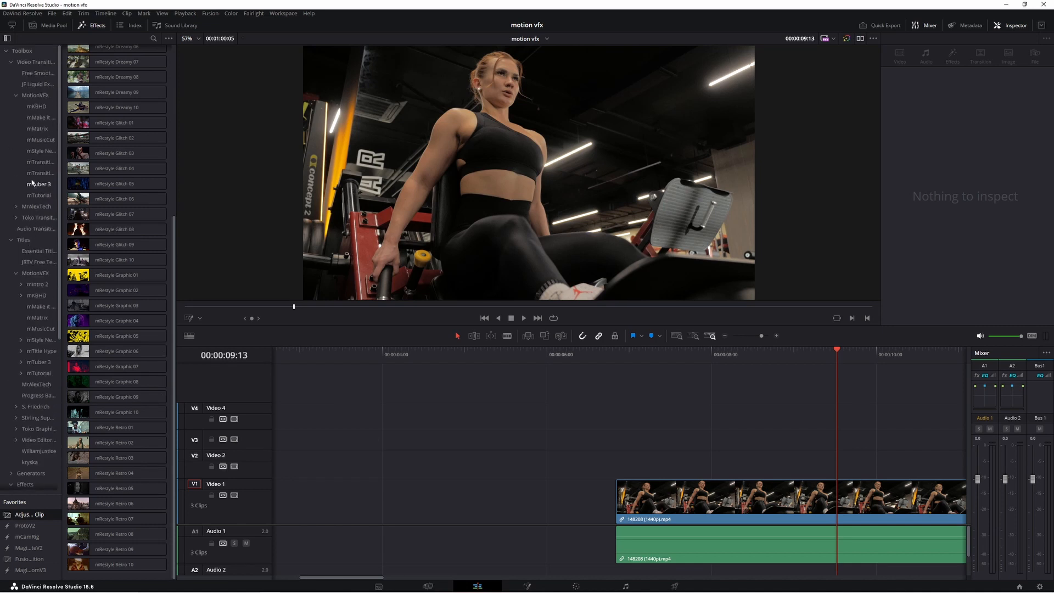
click(41, 285)
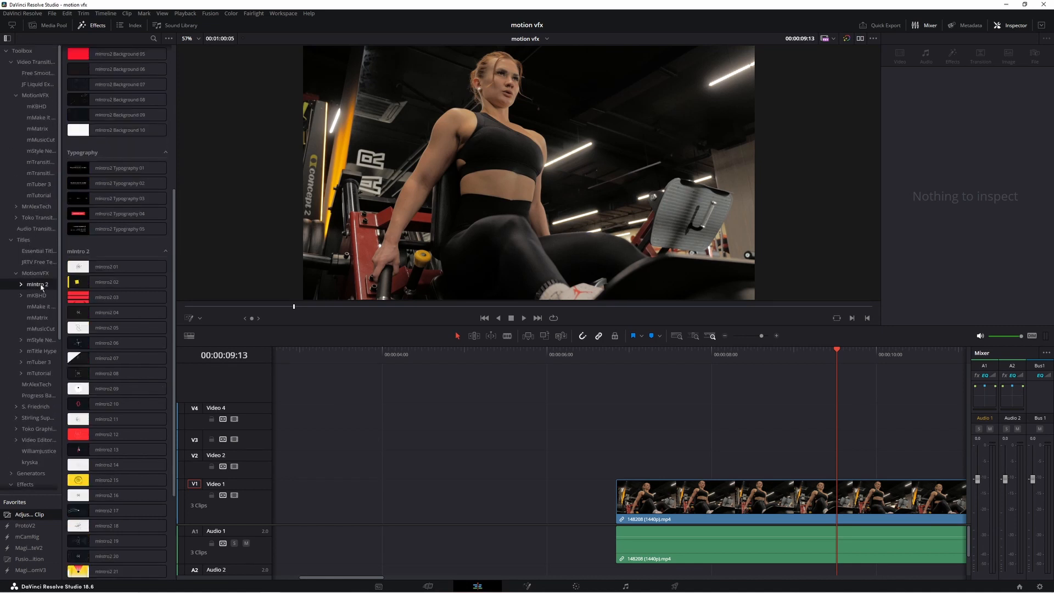
scroll(133, 321, down, 3)
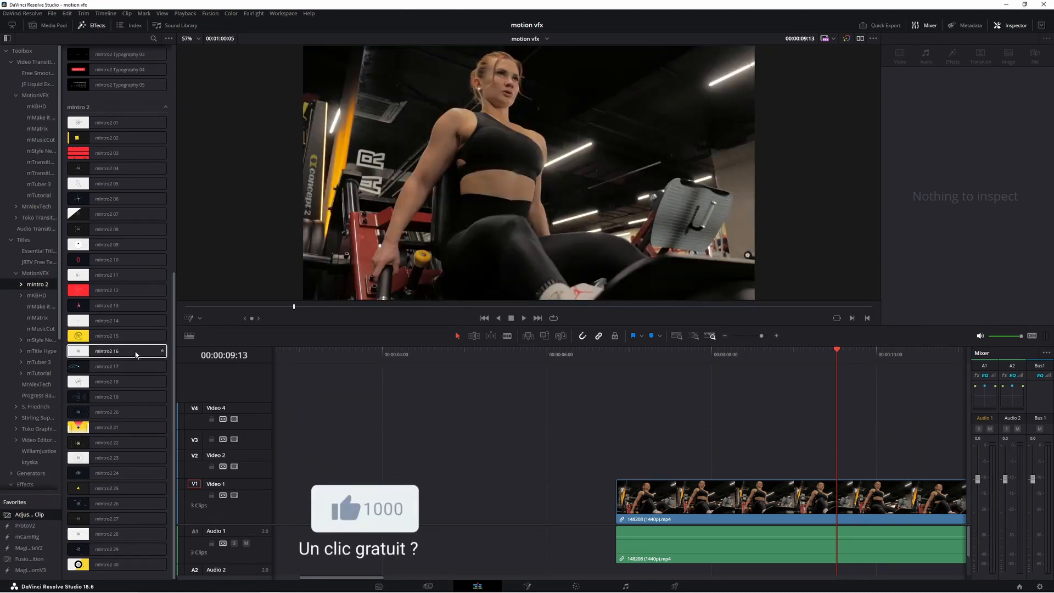
scroll(115, 354, up, 6)
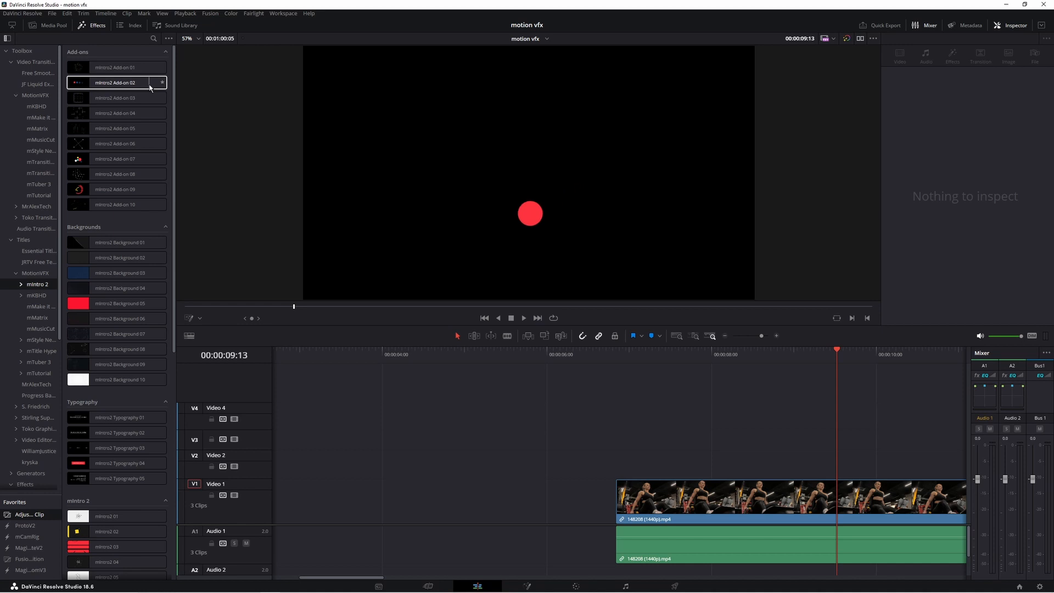
scroll(110, 461, down, 6)
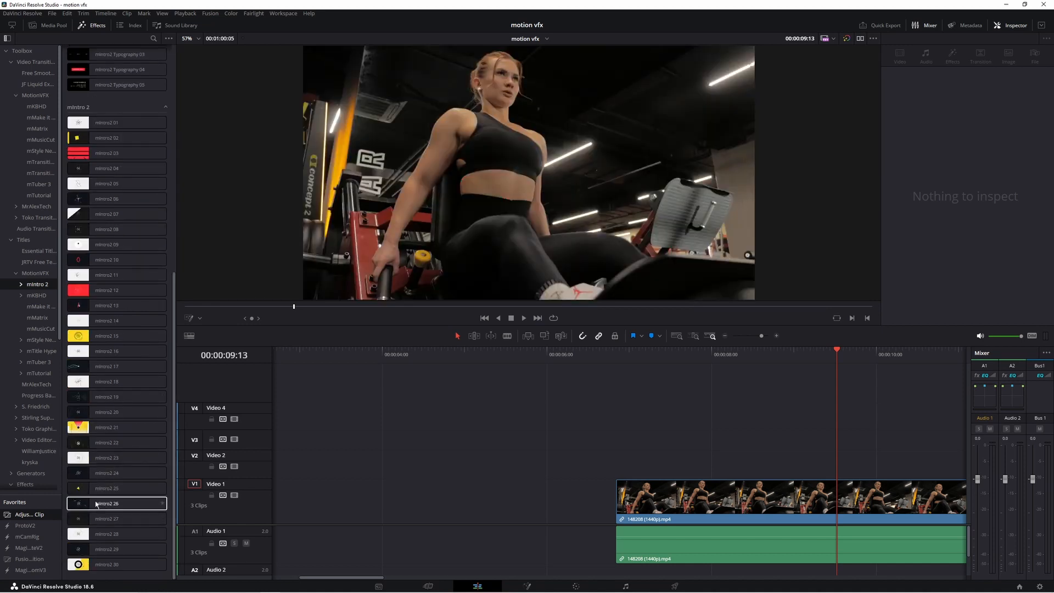
drag(101, 503, 307, 416)
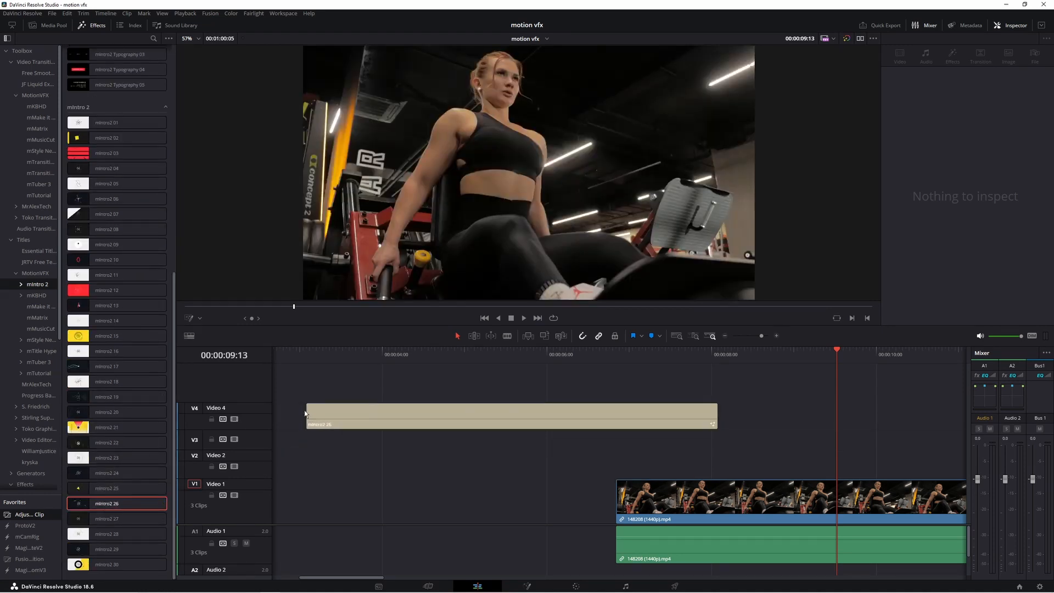
drag(609, 417, 573, 465)
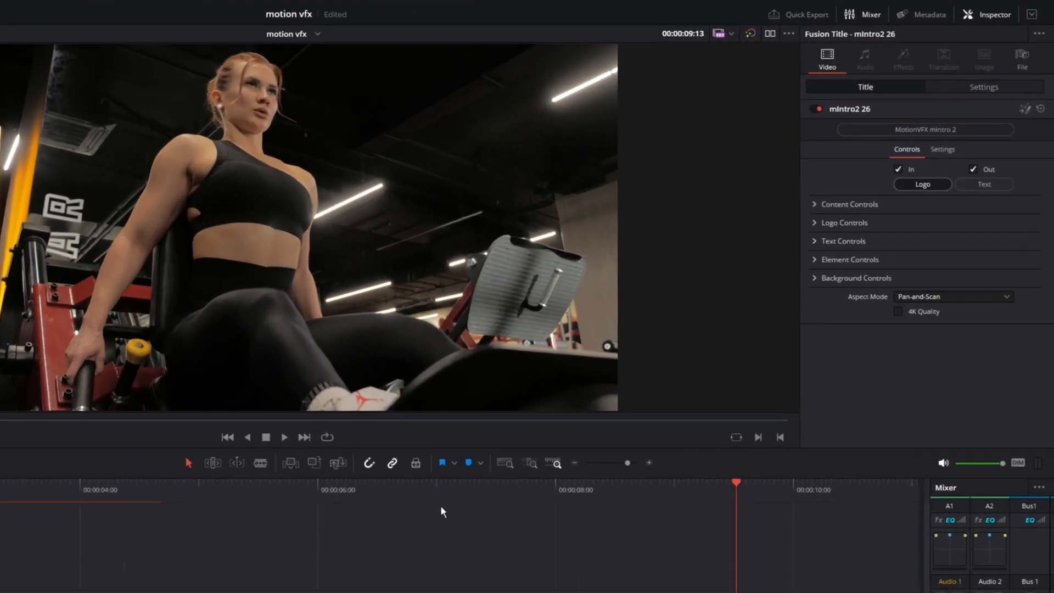
At 00:00:03:13, switch mIntro2 26's In and Out animations off, try Text mode, and restore Logo mode with both animations.
drag(351, 545, 0, 551)
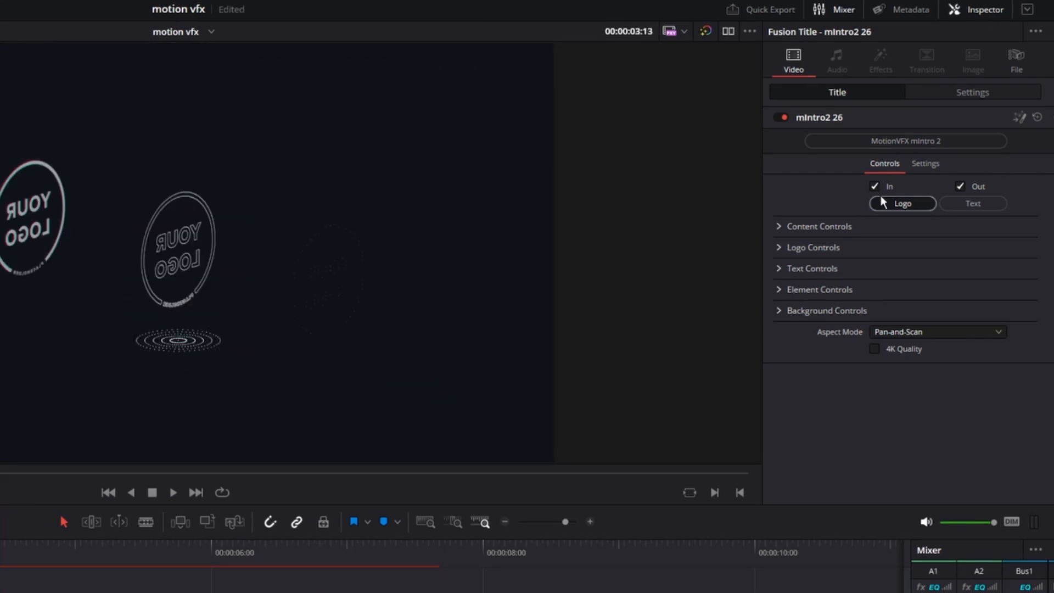
click(959, 185)
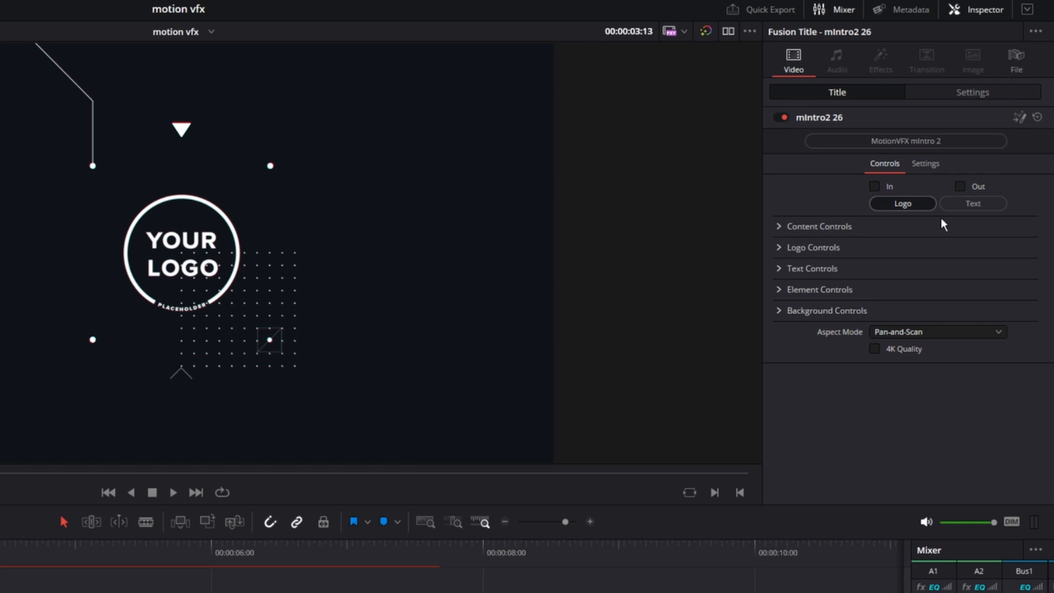
click(975, 202)
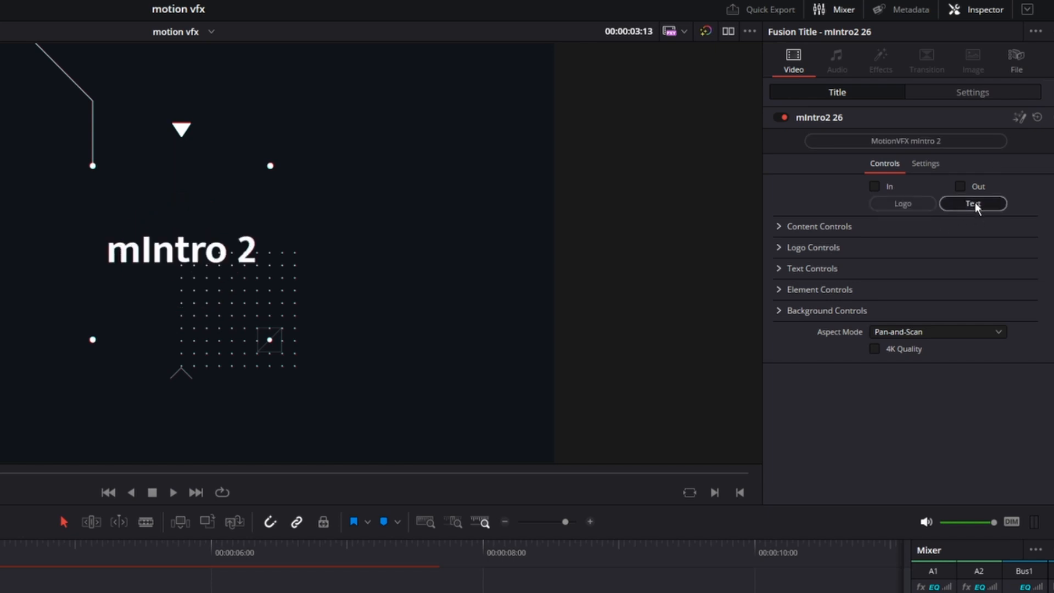
click(909, 202)
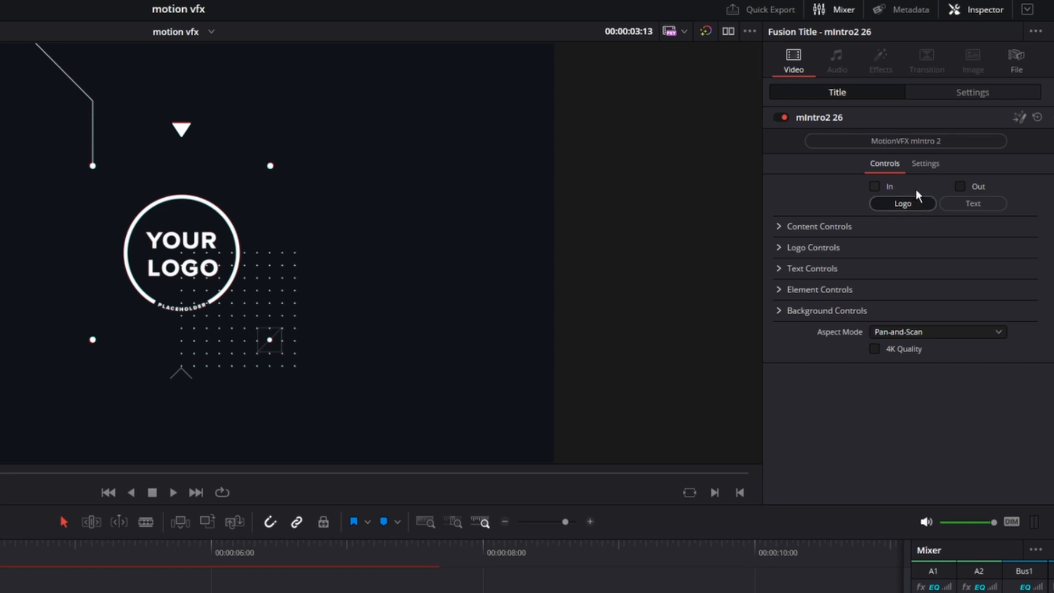
click(874, 186)
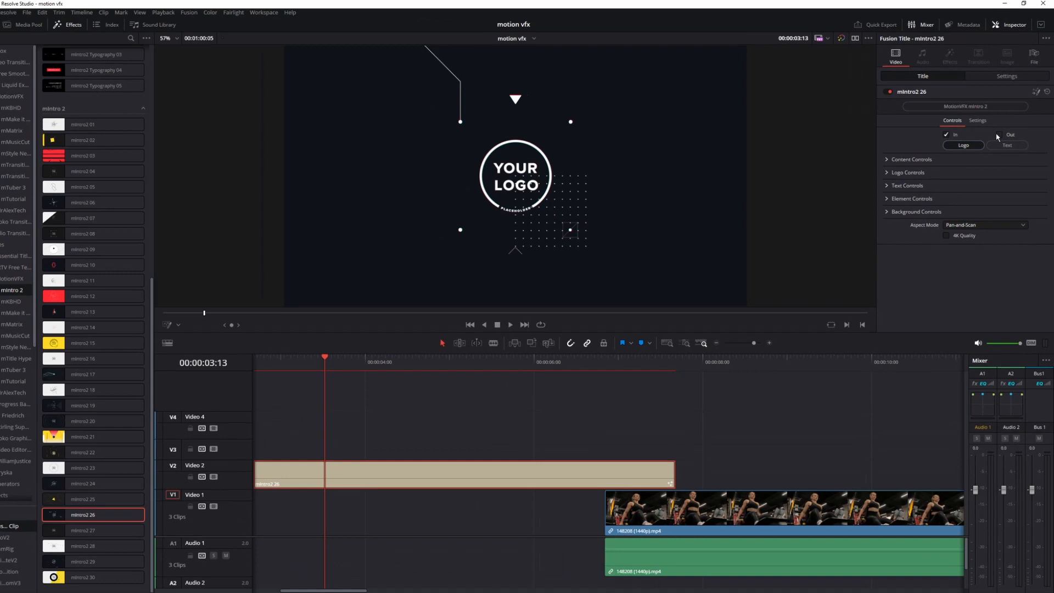
click(997, 135)
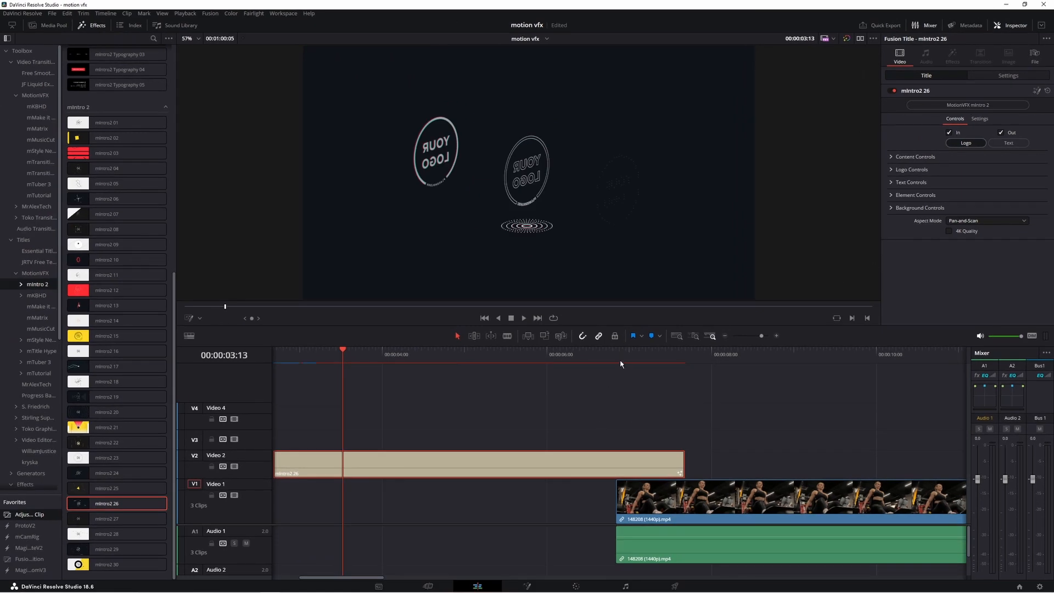
Scrub the end of the mIntro2 26 title, turn off snapping, and shift the title slightly earlier on Video 2.
drag(620, 356, 630, 354)
drag(630, 354, 616, 354)
key(n)
mouse_move(578, 457)
mouse_down()
mouse_move(562, 456)
mouse_move(572, 457)
mouse_up()
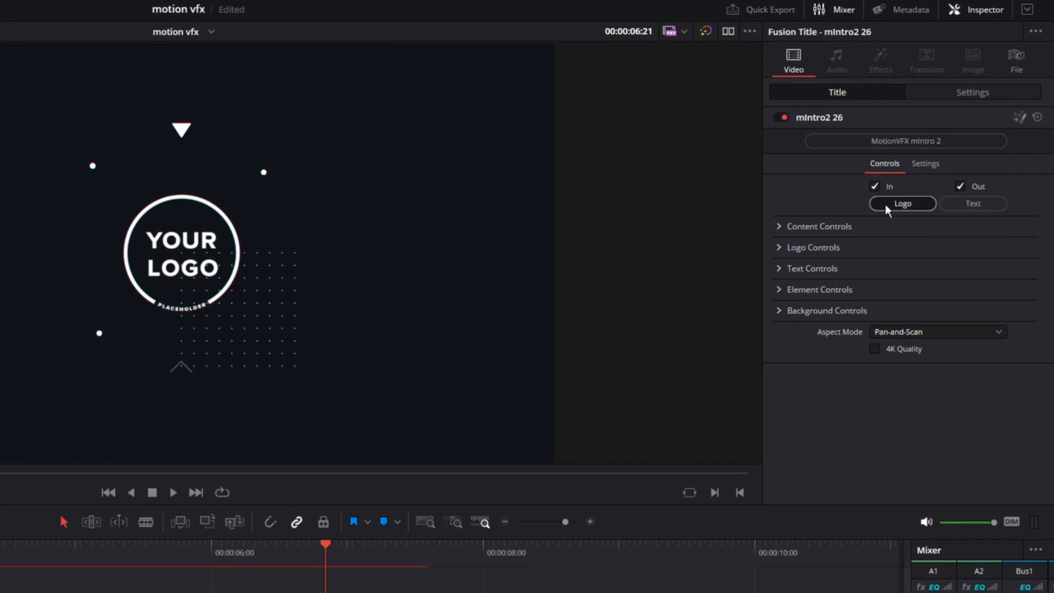
Try a content scale of 0.55 and a content rotation of 99.1 on mIntro2 26, and reset both to their defaults.
click(777, 226)
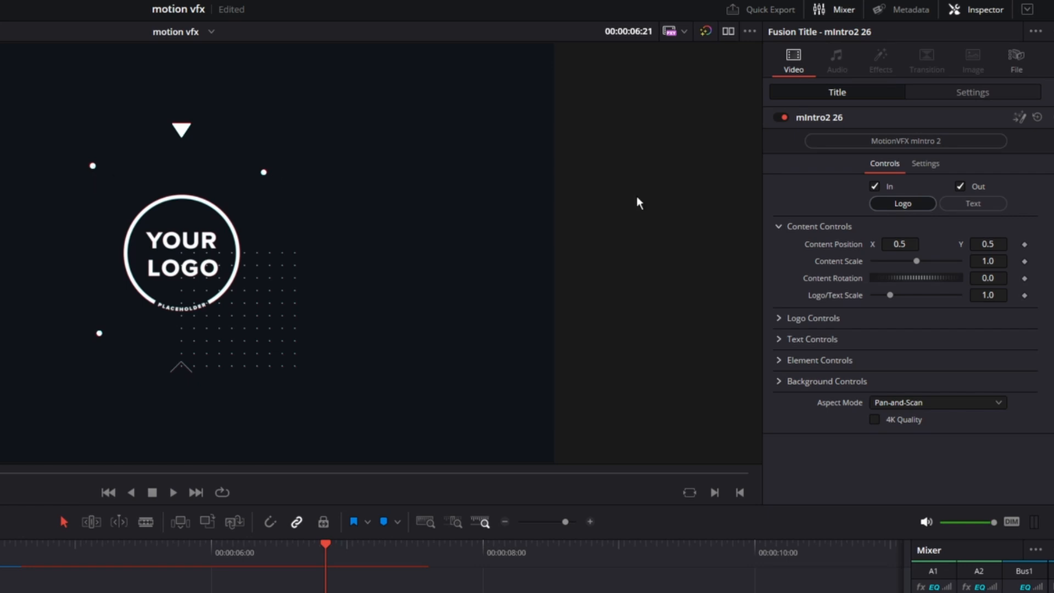
drag(916, 261, 928, 278)
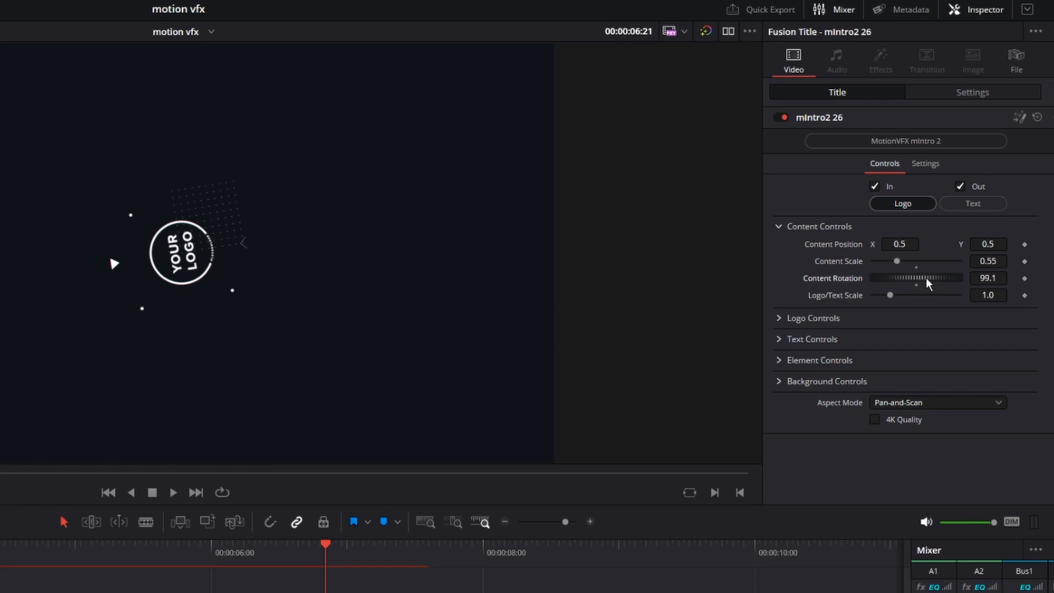
double_click(841, 279)
double_click(840, 261)
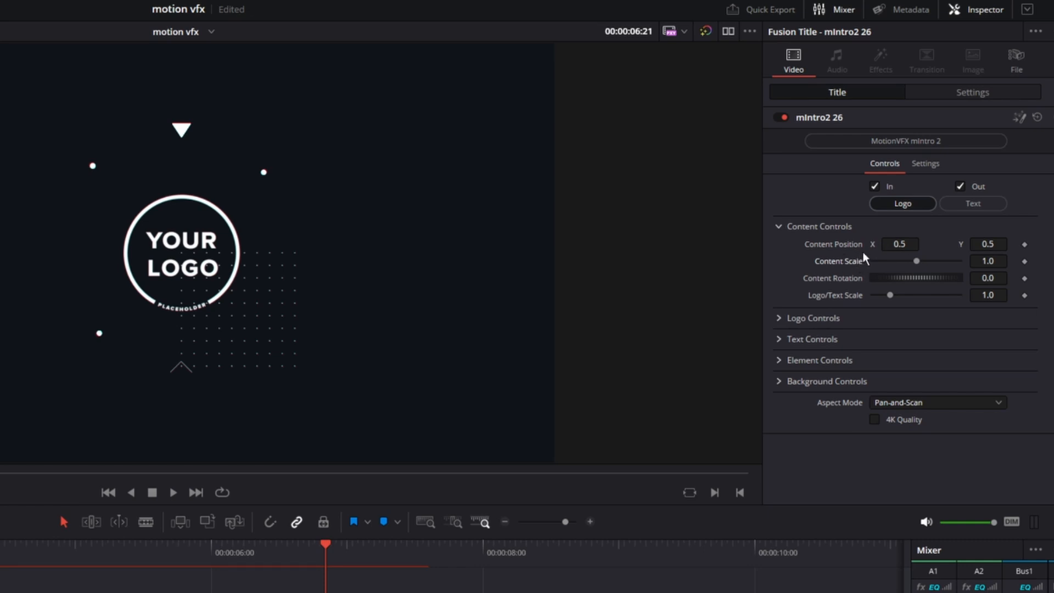
Load the fox head image from the desktop as the logo of the mIntro2 26 title.
click(777, 318)
click(900, 352)
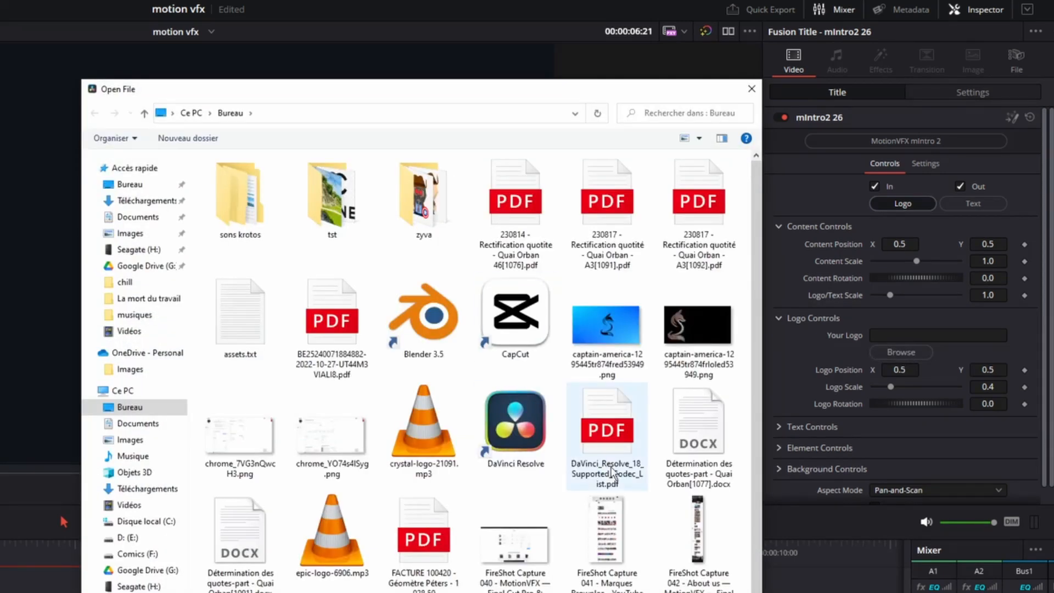
scroll(611, 472, down, 5)
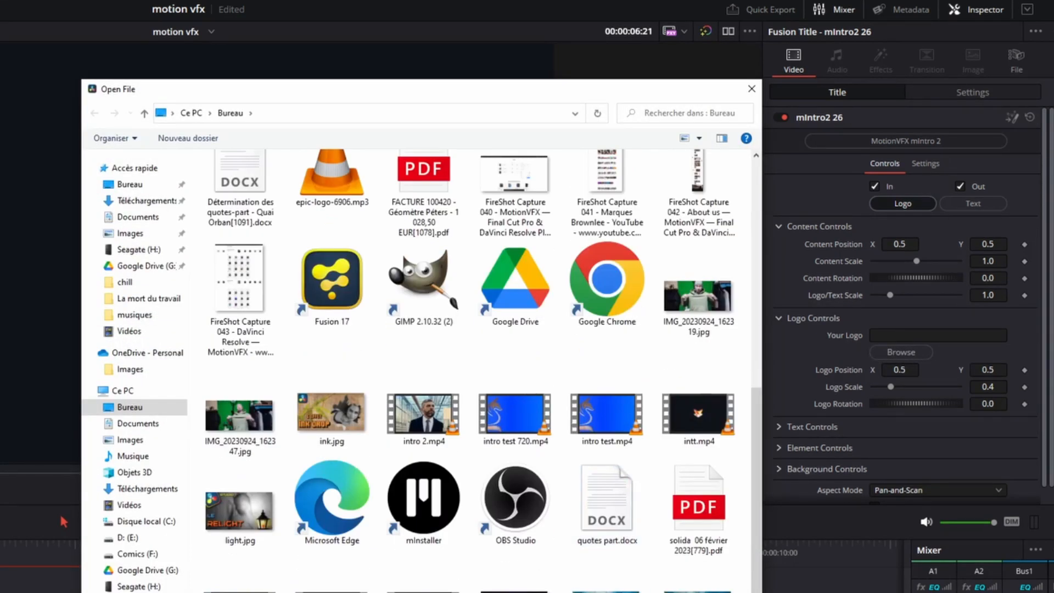
double_click(607, 592)
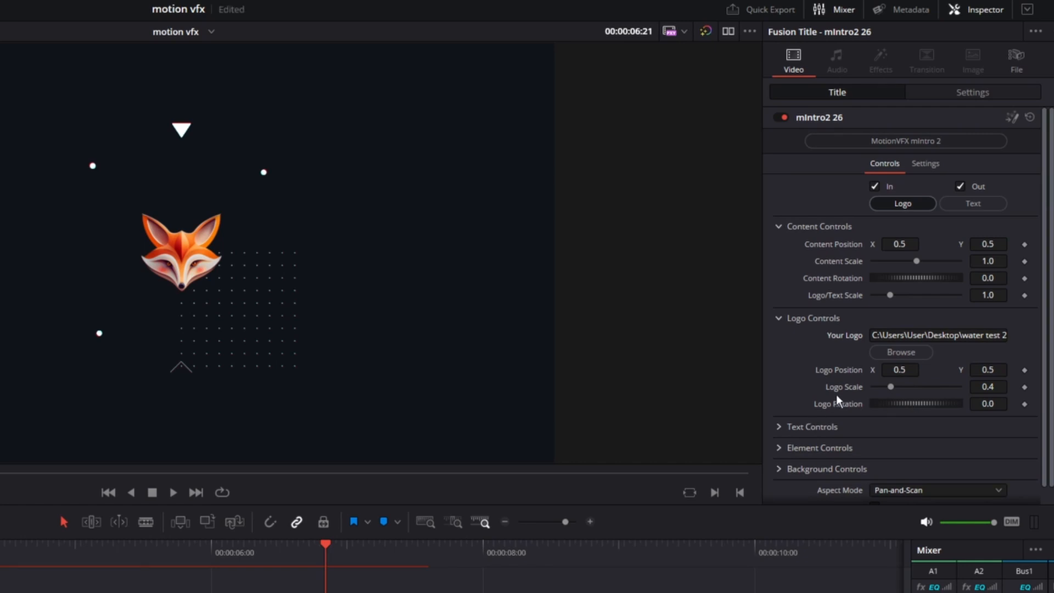
Examine the text settings and element colour settings of the mIntro2 26 title.
scroll(830, 390, down, 2)
click(869, 408)
scroll(964, 245, down, 5)
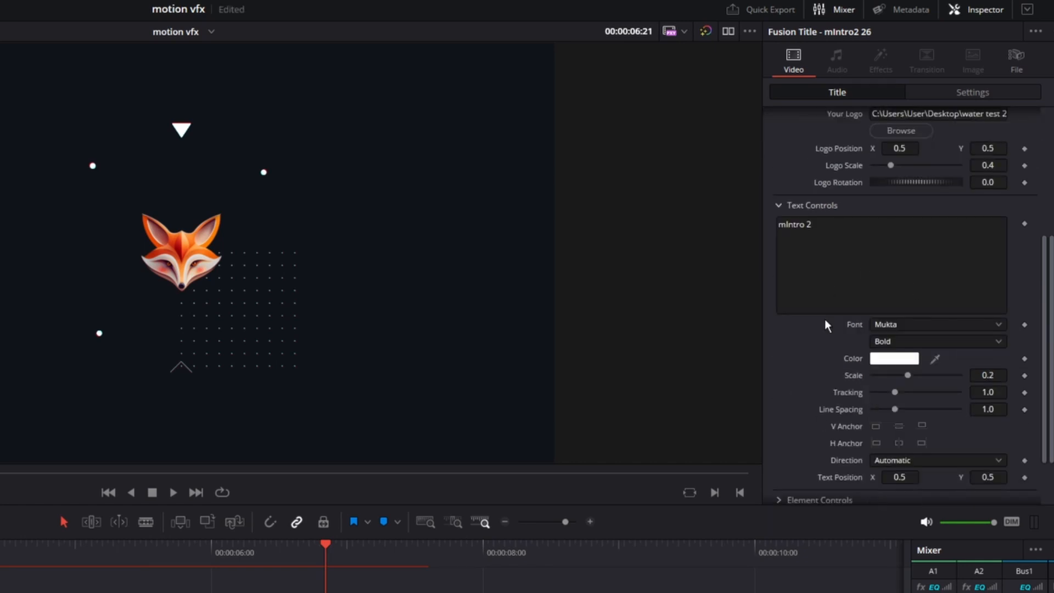
scroll(959, 291, up, 5)
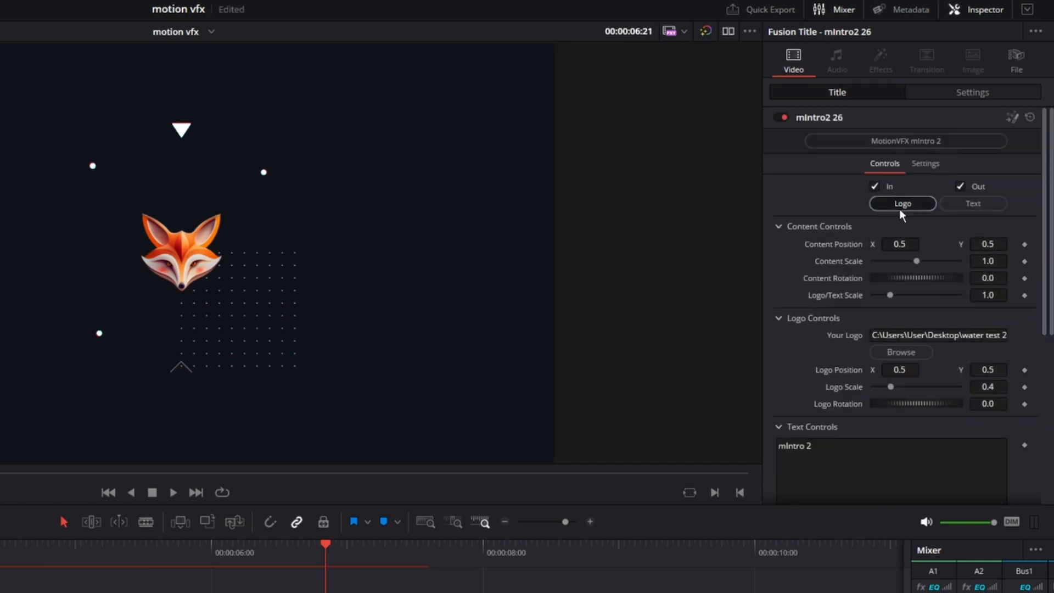
scroll(899, 209, down, 5)
click(778, 428)
scroll(816, 389, down, 3)
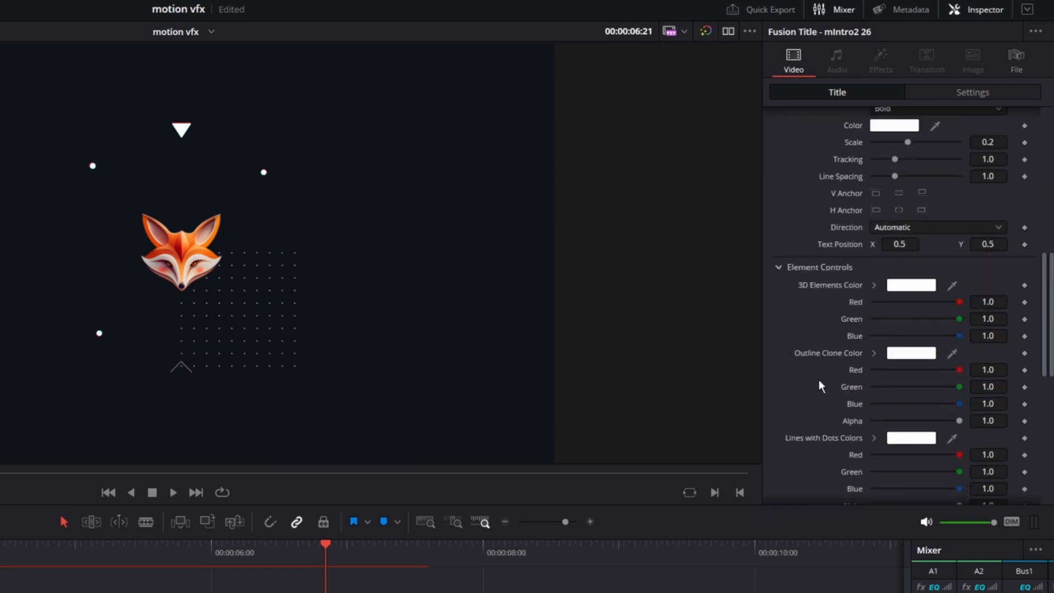
scroll(819, 373, down, 3)
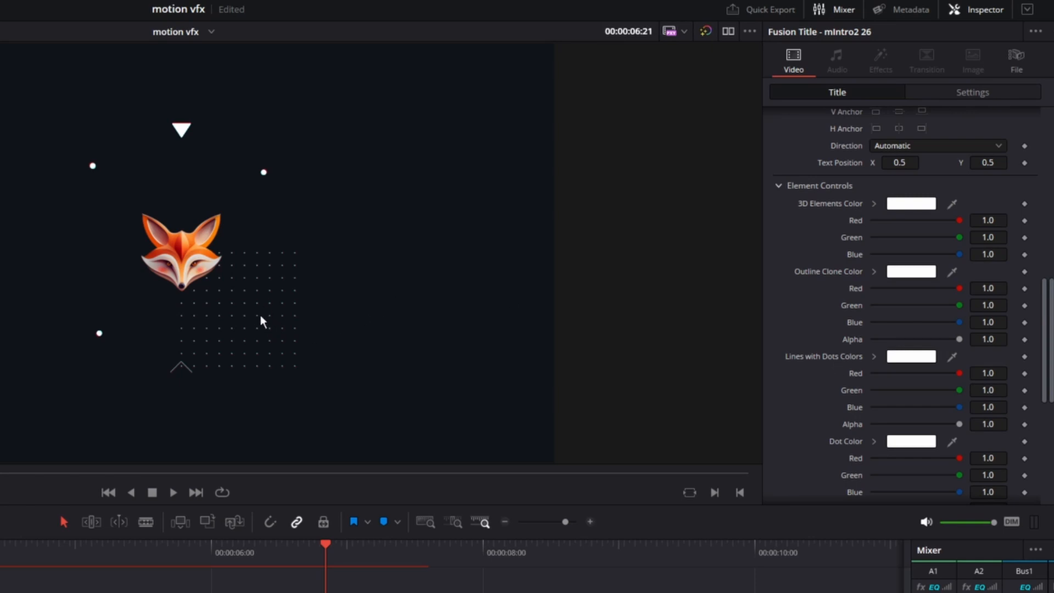
At 00:00:04:16, set 3D Elements green to 0.102, Outline Clone green to 0.299, Lines with Dots blue to 0.236 and Dot red to 0.205.
mouse_move(960, 389)
mouse_down()
mouse_move(870, 390)
mouse_move(961, 391)
mouse_up()
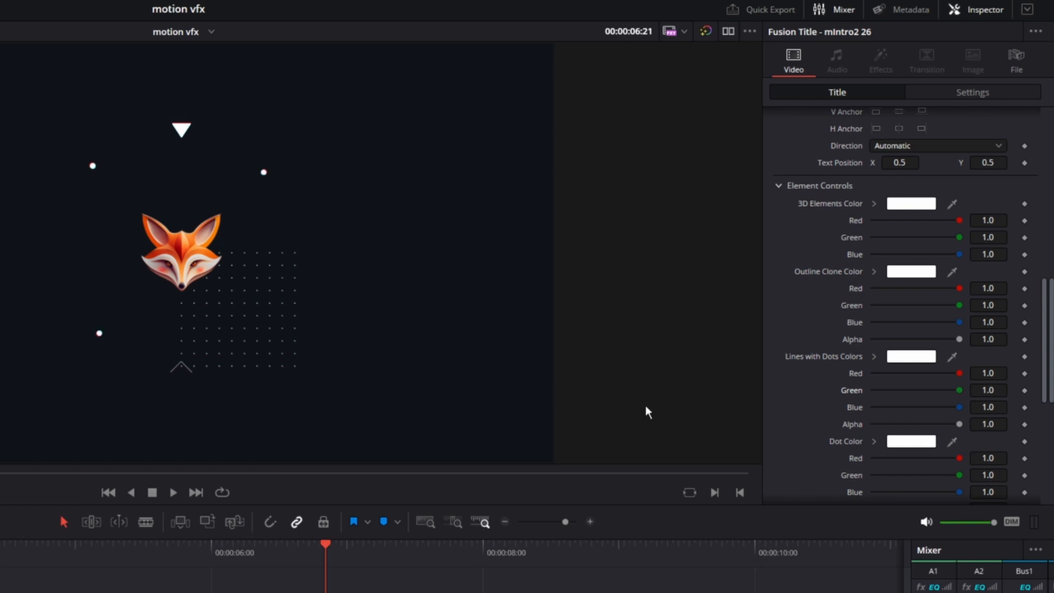
click(75, 555)
drag(63, 544, 26, 547)
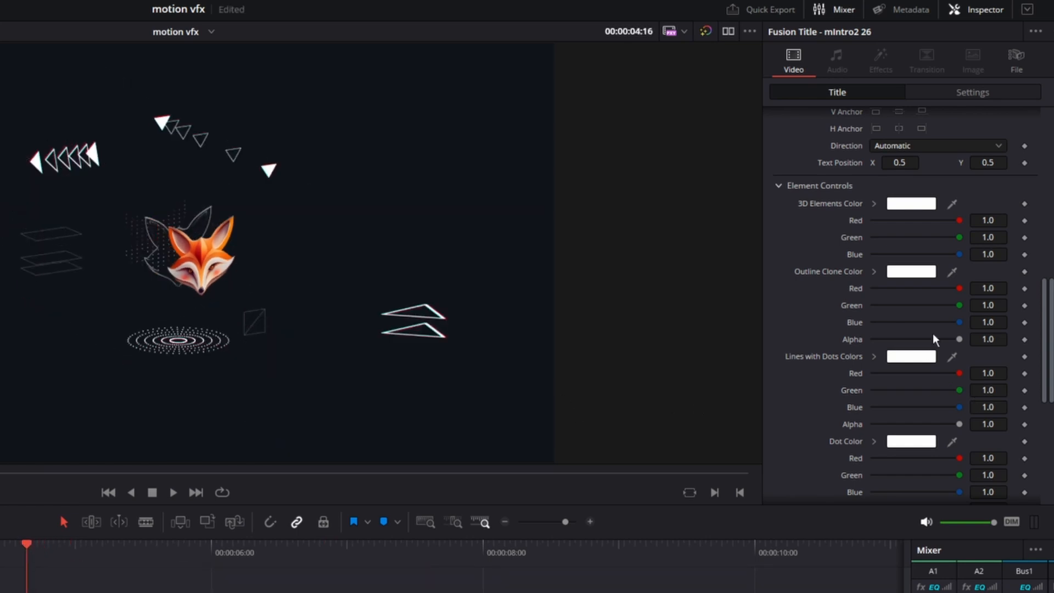
drag(960, 238, 881, 237)
click(957, 305)
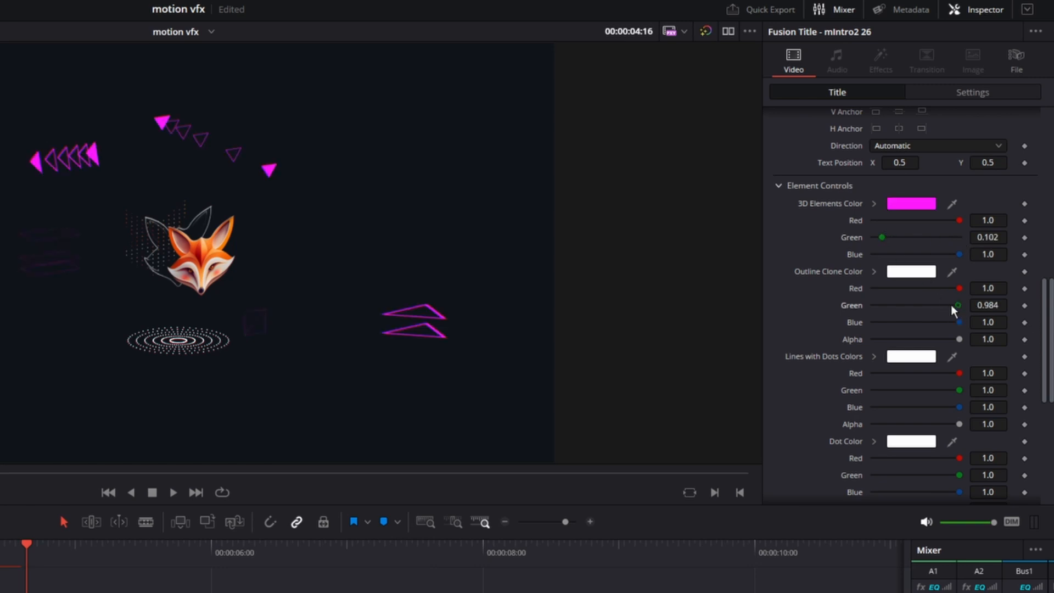
drag(950, 305, 898, 305)
drag(959, 407, 893, 406)
drag(959, 457, 890, 458)
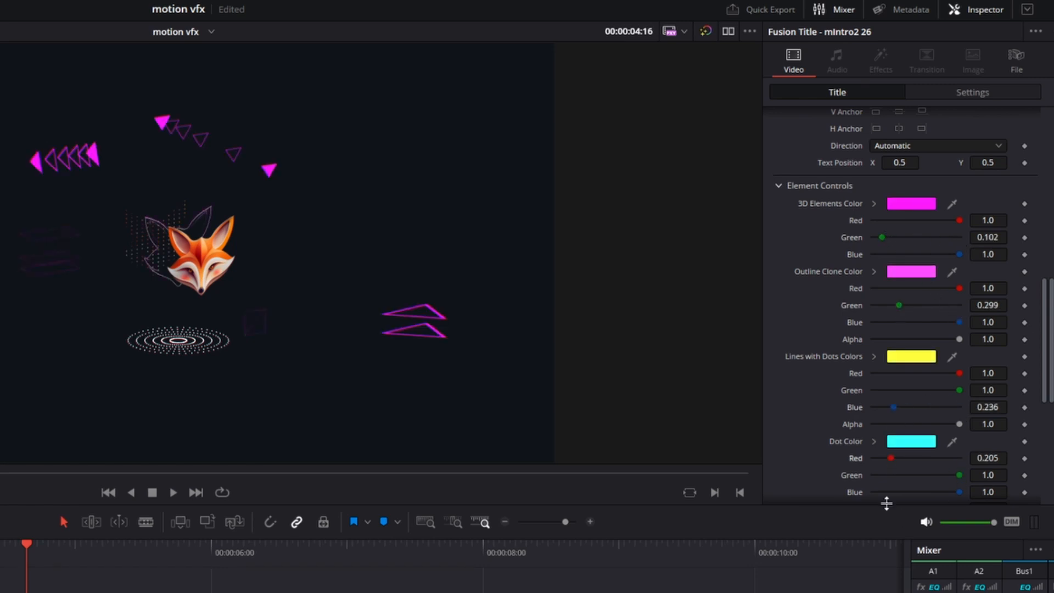
Examine the line, arrow and floor dots colours of mIntro2 26 and its background colour settings.
scroll(920, 256, down, 5)
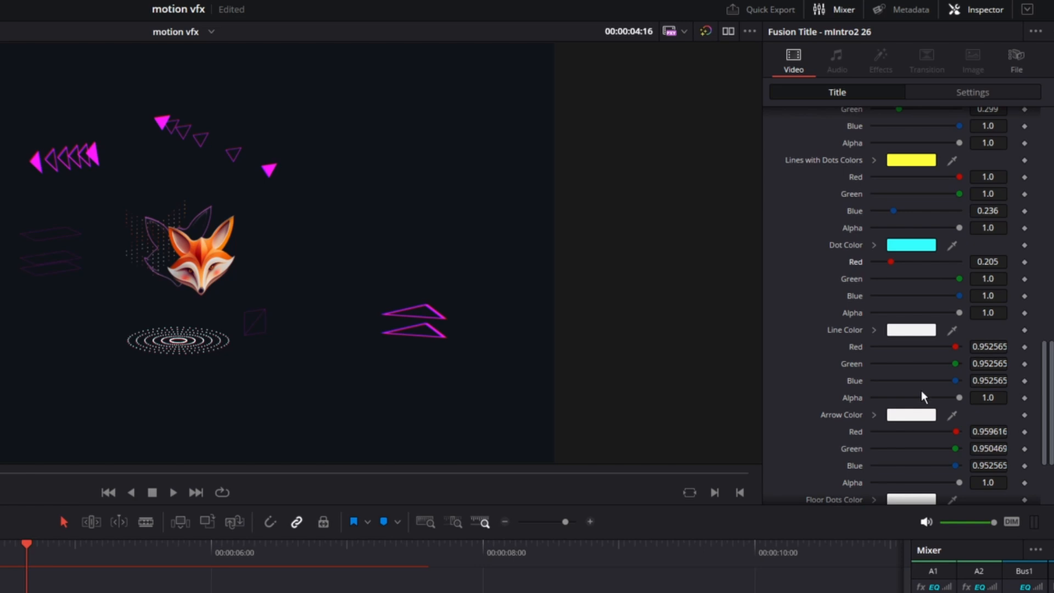
scroll(921, 390, down, 3)
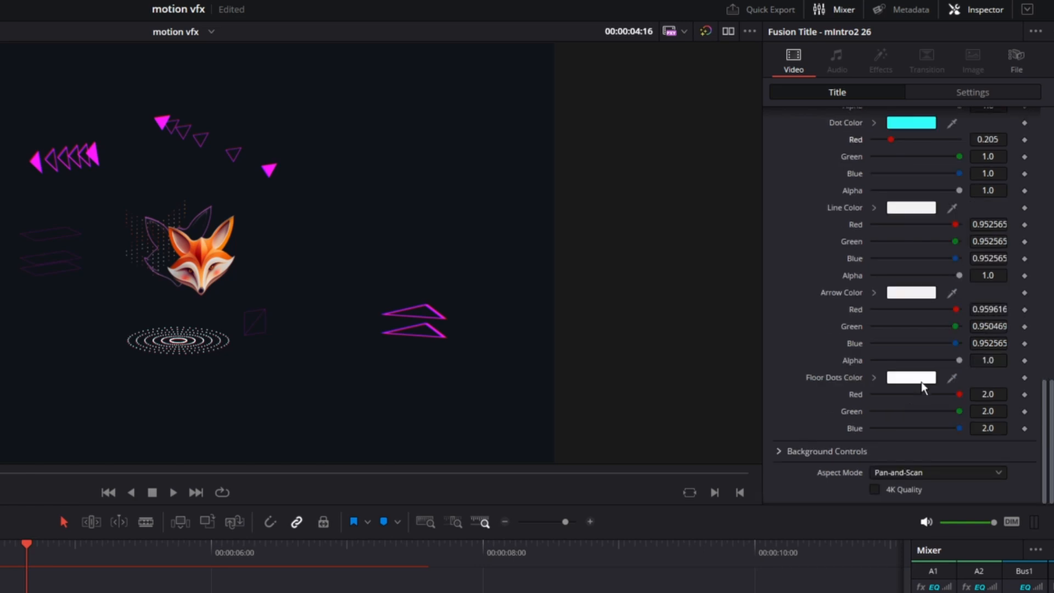
click(778, 451)
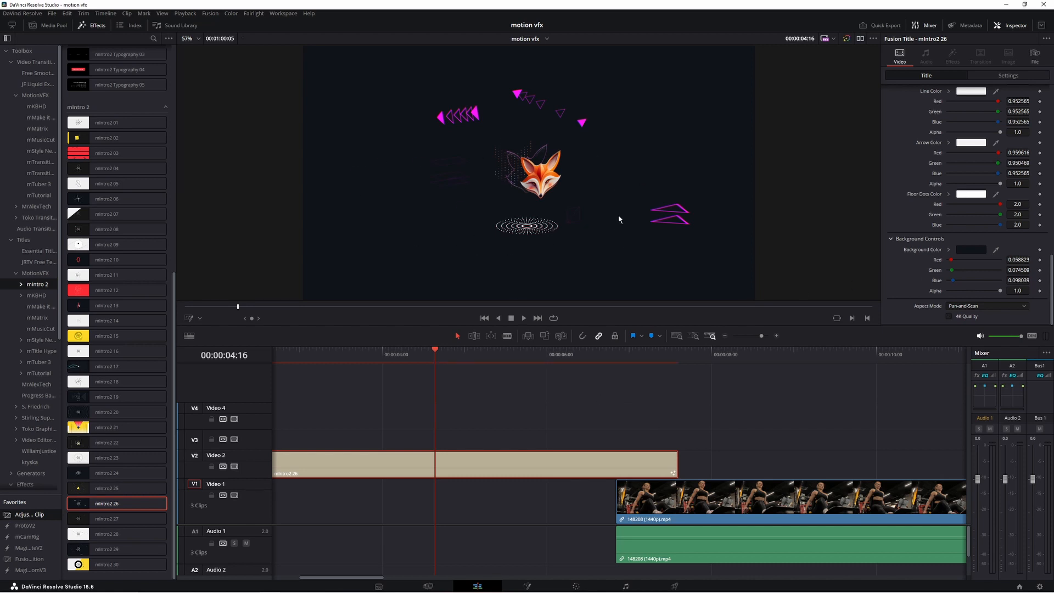
Place mIntro2 Add-on 08 on Video 3 with position 0.207, 0.329, scale 0.916, red 0.677 and green 0.071.
scroll(137, 261, up, 6)
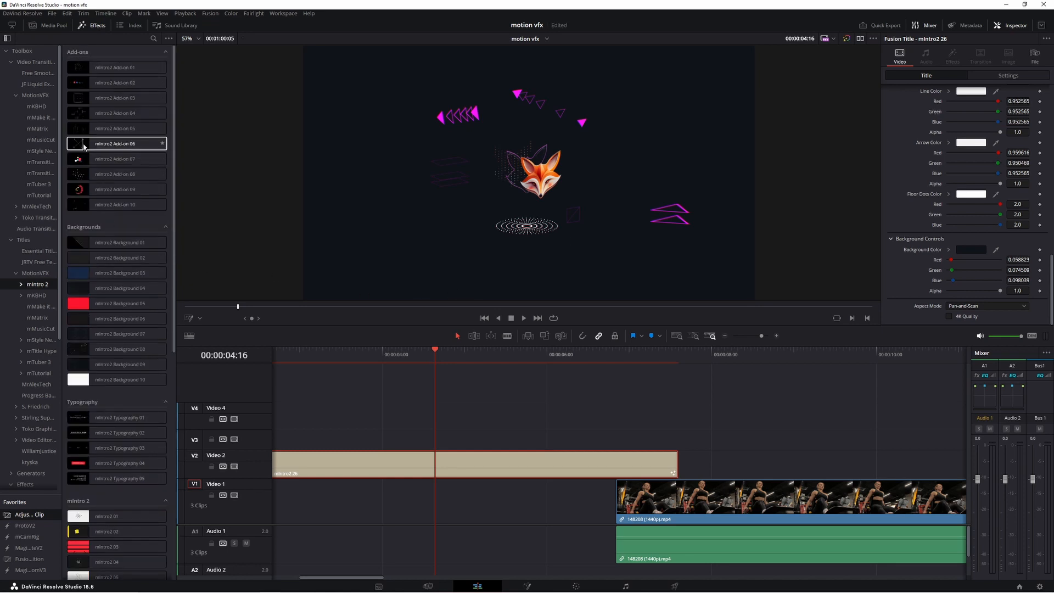
drag(94, 174, 449, 444)
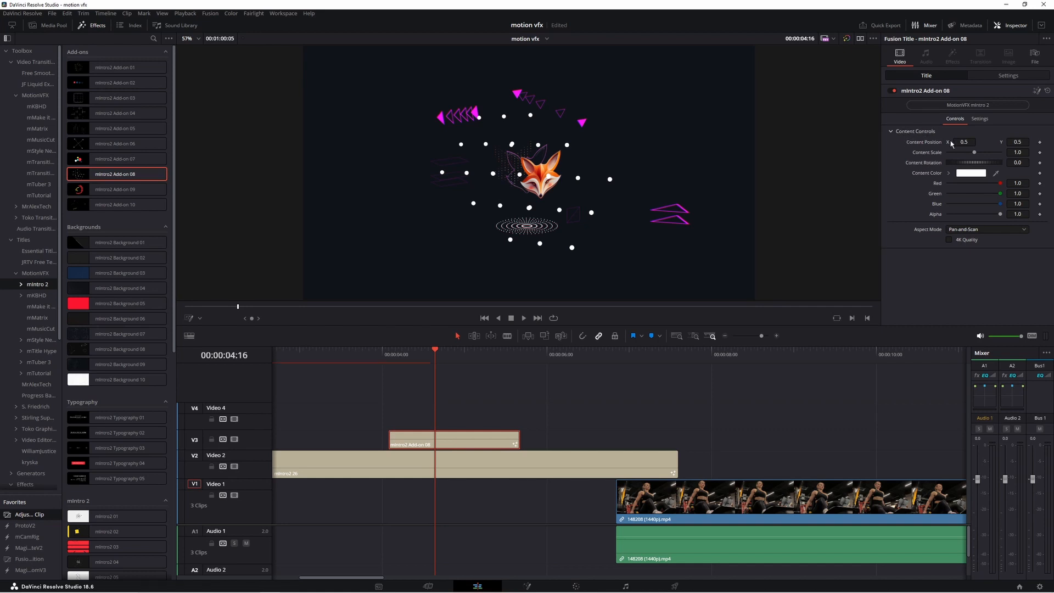
drag(964, 142, 803, 141)
mouse_move(1023, 140)
mouse_down()
mouse_move(929, 140)
mouse_move(1017, 153)
mouse_up()
drag(999, 183, 951, 193)
drag(959, 183, 983, 184)
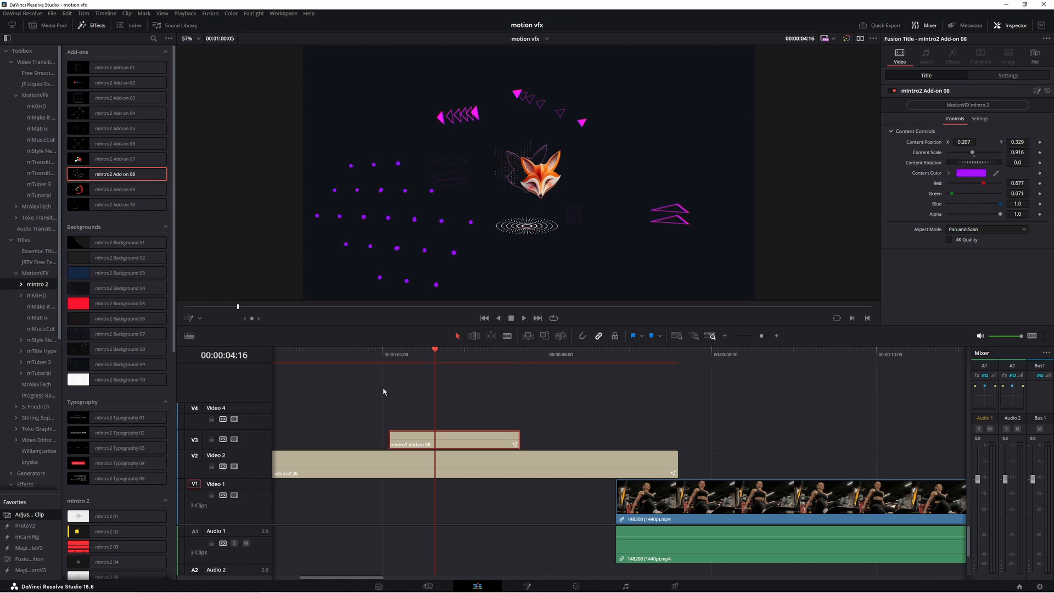
Scrub through the intro with its add-on and on into the 148208 clip, stopping at 00:00:08:06.
drag(357, 352, 635, 419)
drag(647, 423, 831, 515)
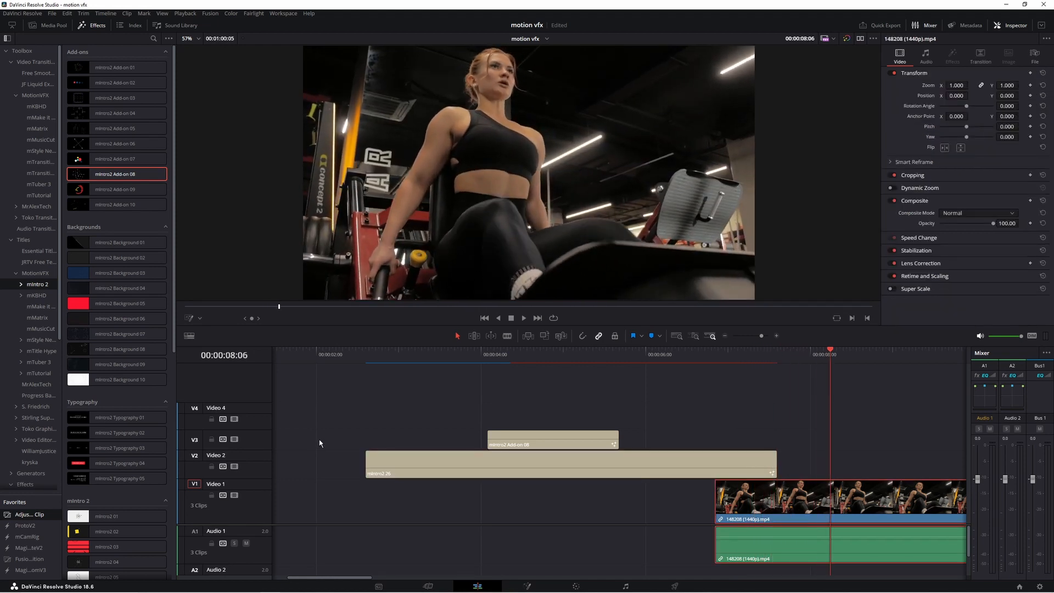
scroll(318, 439, right, 11)
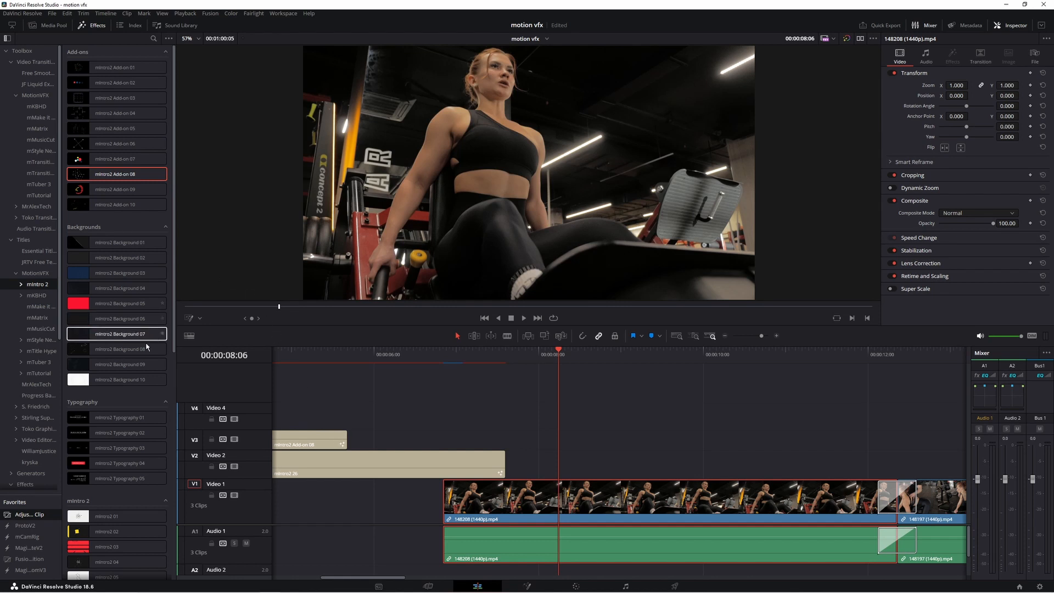
Place the MotionVFX title mTitle Hype 17 on Video 2 above the 148208 clip, starting around 00:00:08:00.
mouse_move(98, 419)
click(37, 352)
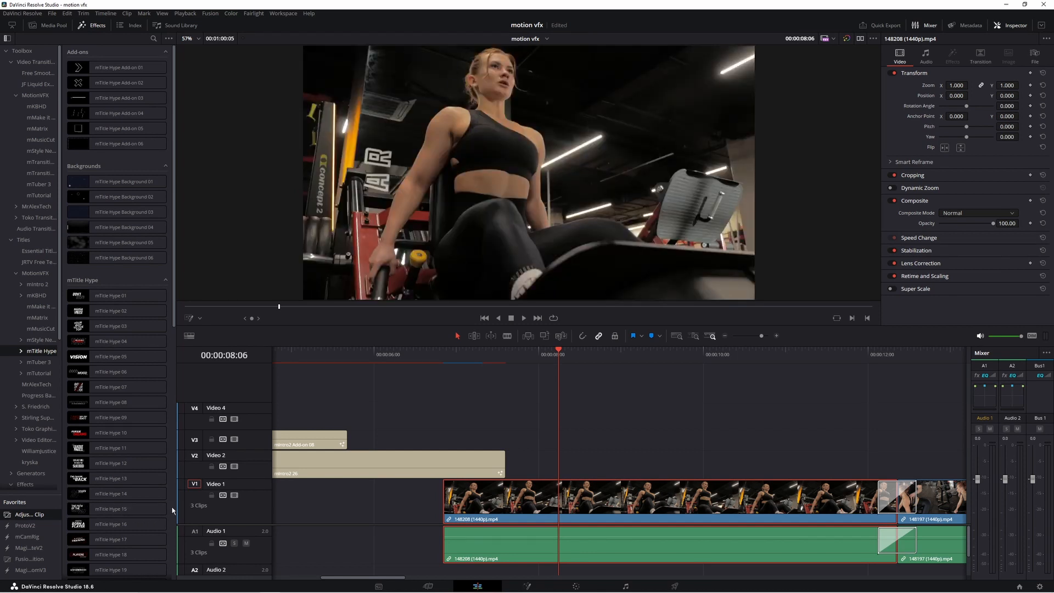
drag(117, 538, 538, 465)
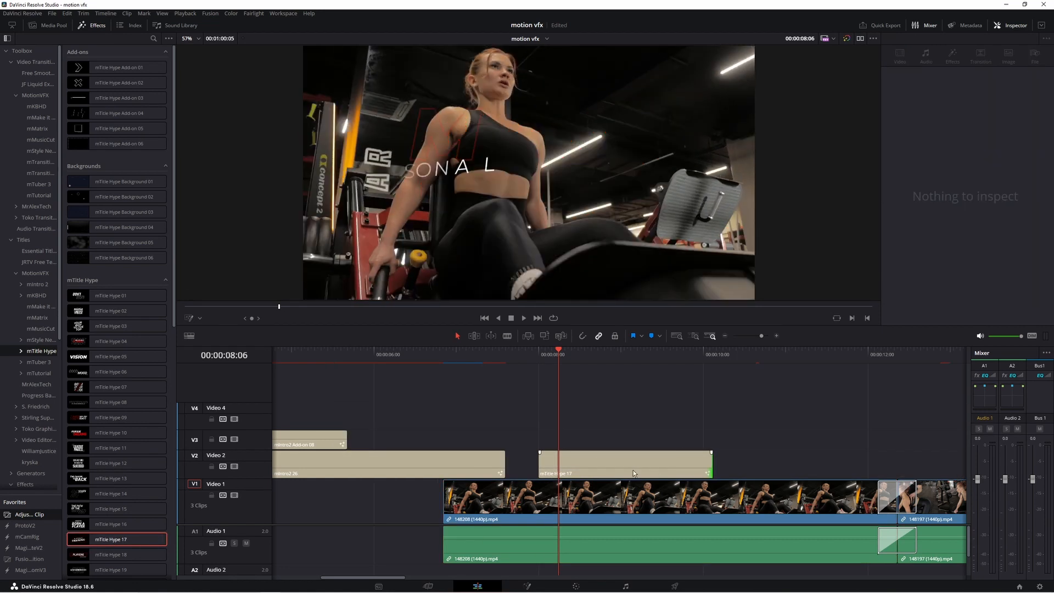
Examine the content, title and header settings of mTitle Hype 17 and preview its animation over the 148208 clip.
click(608, 464)
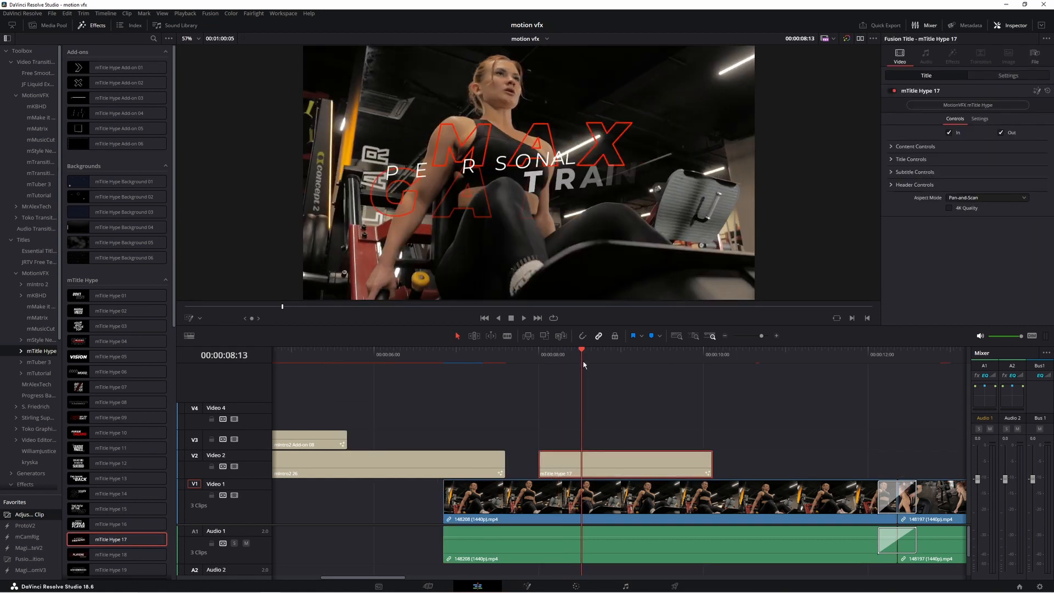
click(892, 147)
click(937, 192)
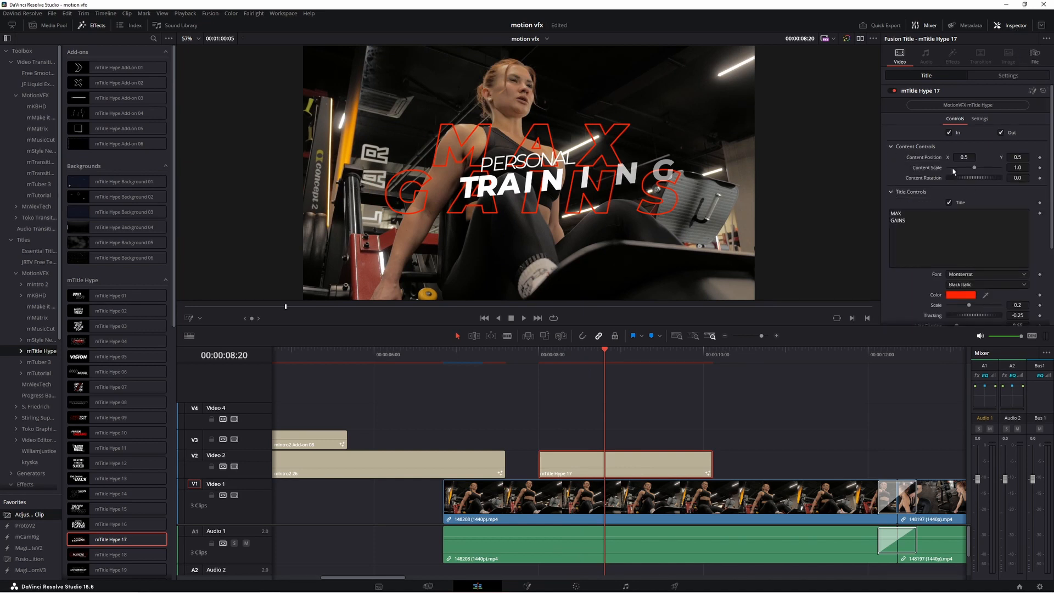
click(921, 228)
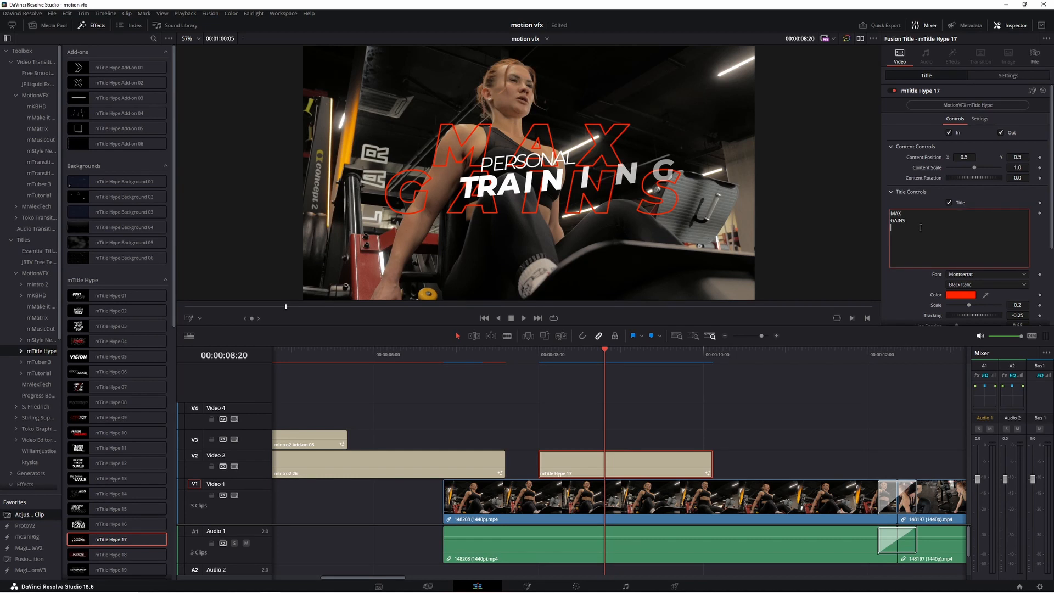
scroll(921, 228, down, 3)
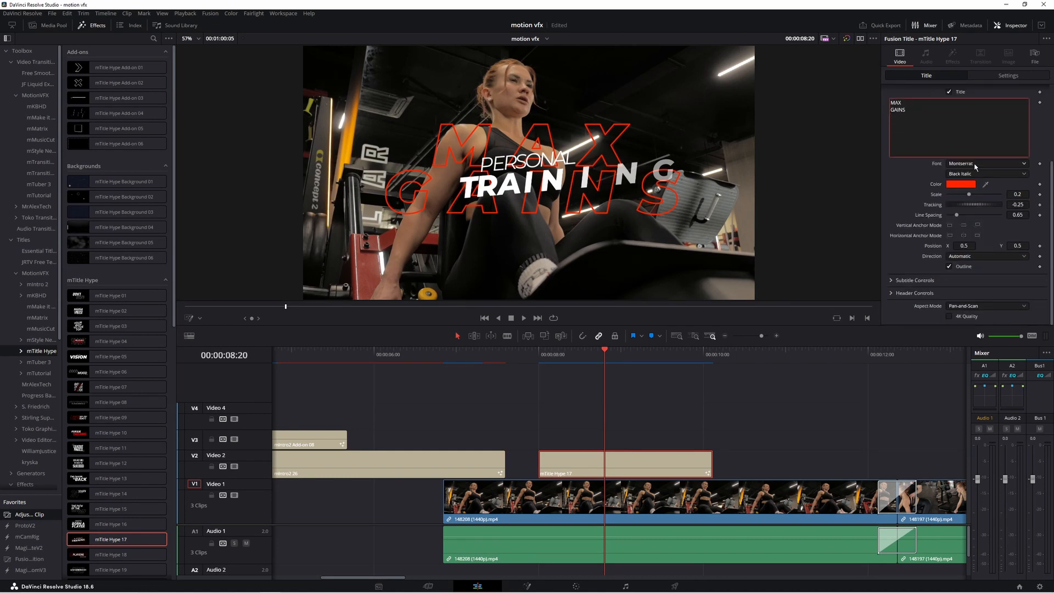
click(891, 294)
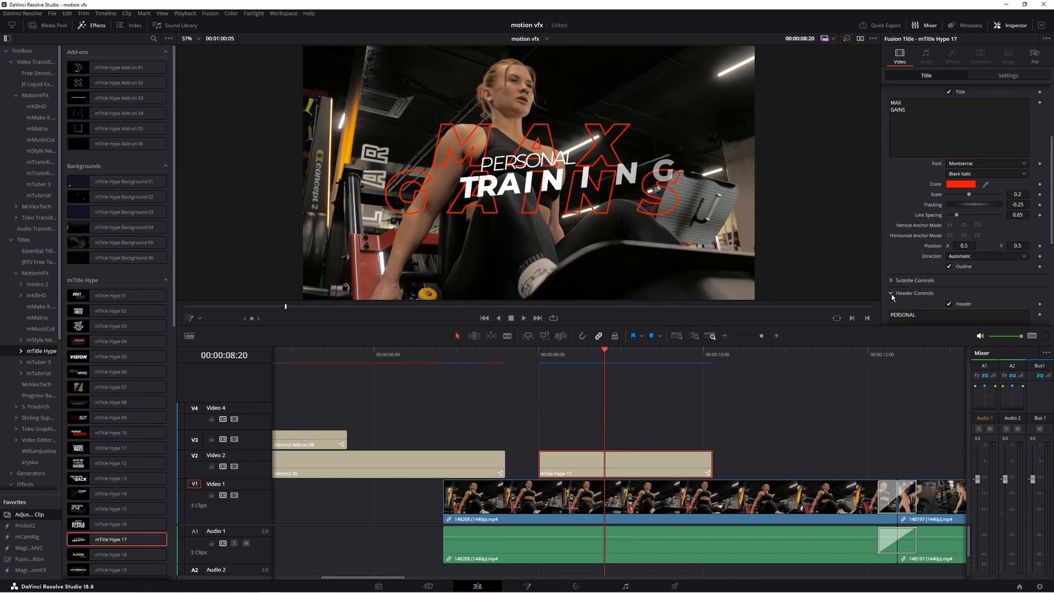
click(522, 351)
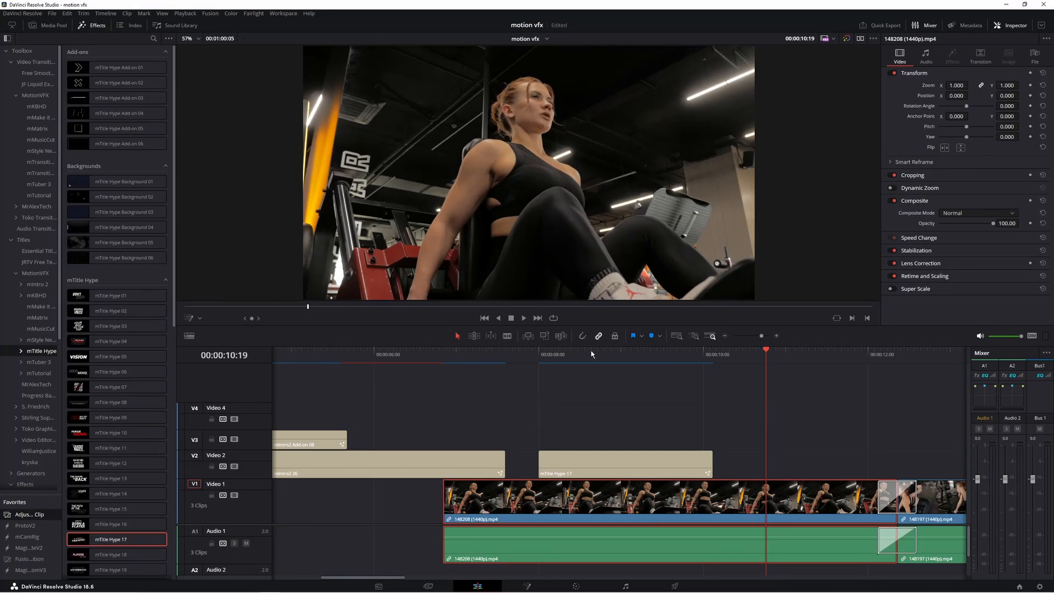
Shift the woman_-_50885 clip about 2.4 seconds earlier on Video 1.
scroll(876, 411, right, 15)
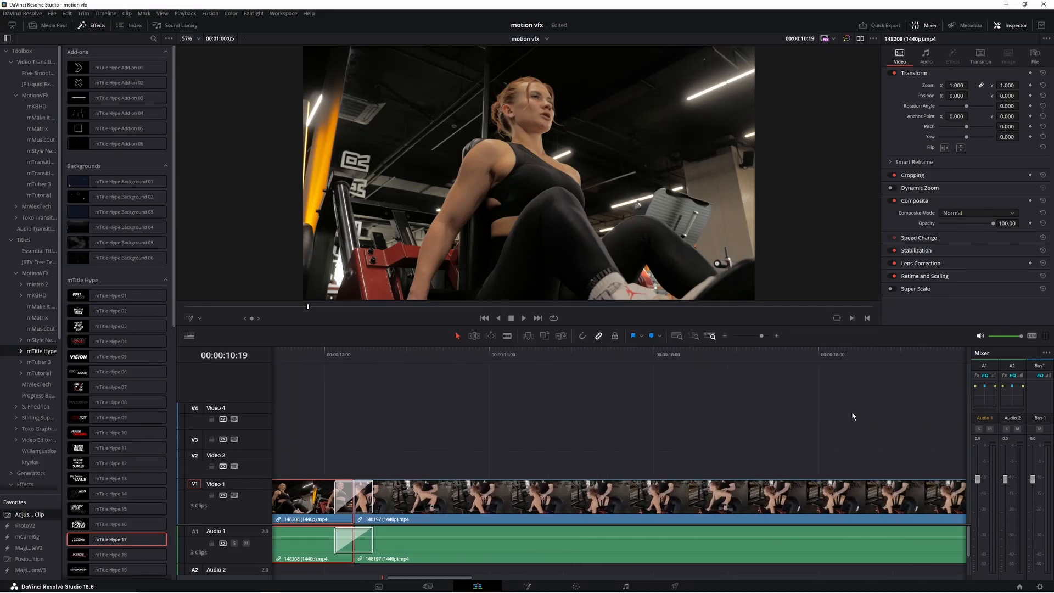
scroll(800, 435, right, 3)
drag(724, 499, 527, 501)
scroll(623, 429, left, 2)
scroll(622, 430, left, 2)
Place mTitle Hype Background 06 on Video 2, overlapping the start of the woman_-_50885 clip, and preview it at 00:00:43:09.
mouse_move(110, 261)
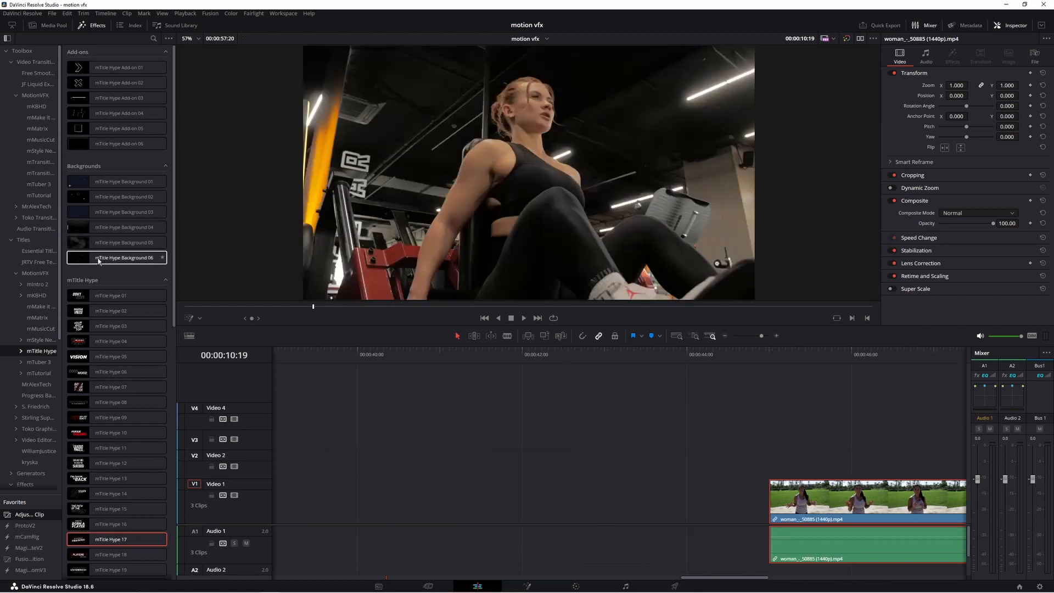
drag(110, 262, 400, 463)
drag(755, 351, 634, 379)
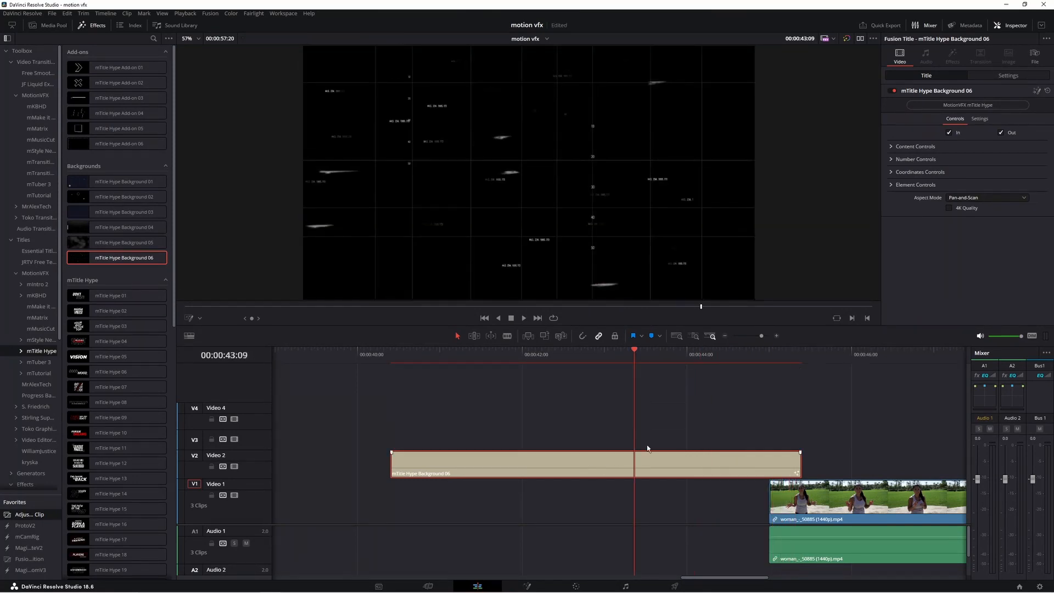
Examine the number and coordinates settings of mTitle Hype Background 06.
click(893, 160)
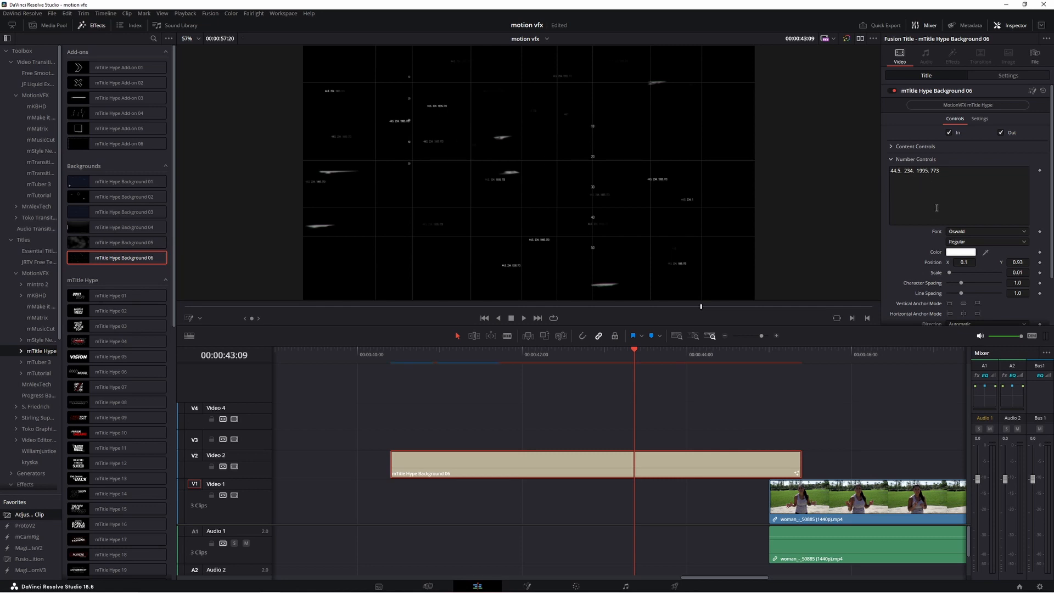
scroll(936, 207, down, 2)
click(903, 284)
scroll(903, 178, down, 4)
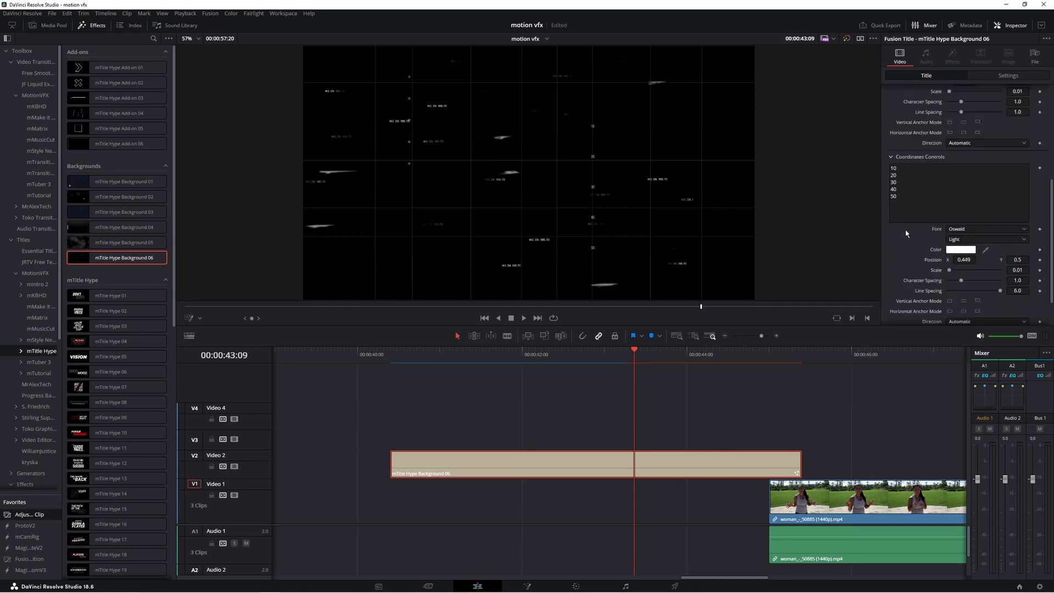
Examine the element, blur, aberration and vignette settings of mTitle Hype Background 06.
scroll(906, 233, down, 2)
click(890, 293)
scroll(983, 247, down, 5)
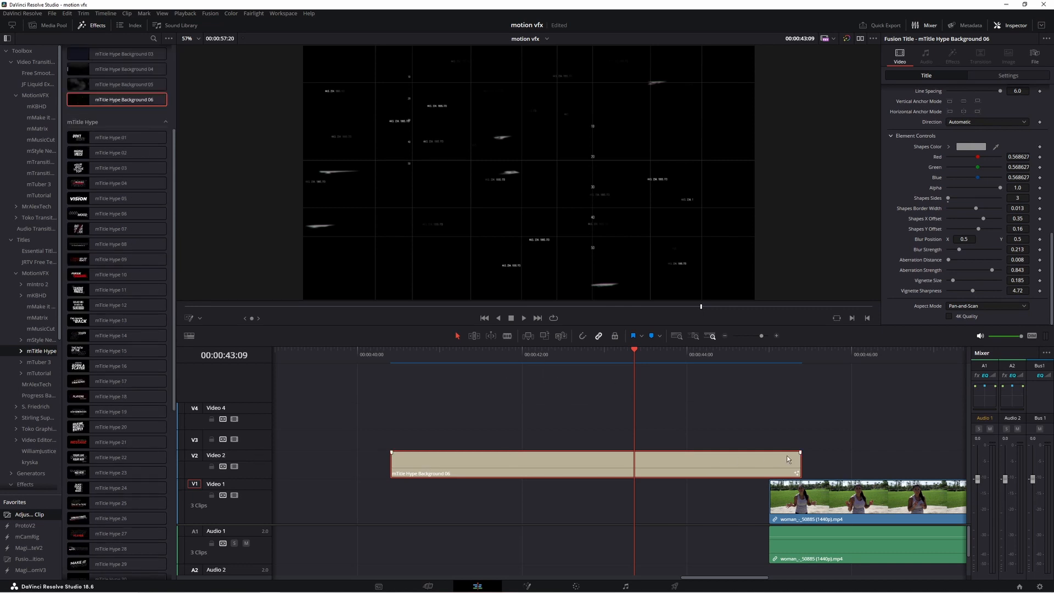
Place mTitle Hype 21 on Video 3 above mTitle Hype Background 06 and trim its end to before the background ends.
drag(116, 442, 423, 439)
drag(830, 441, 752, 446)
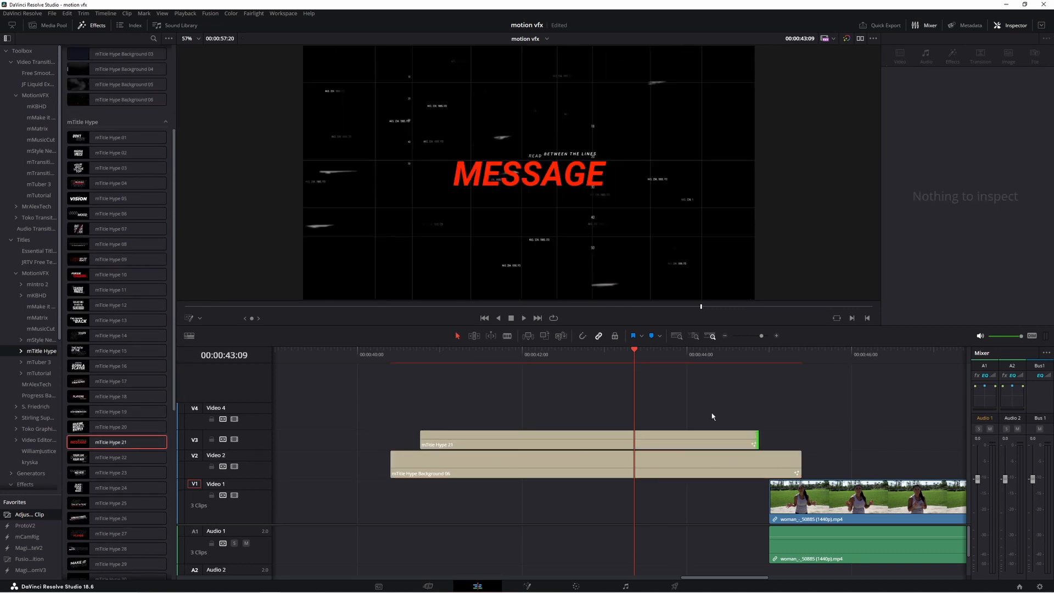
click(584, 443)
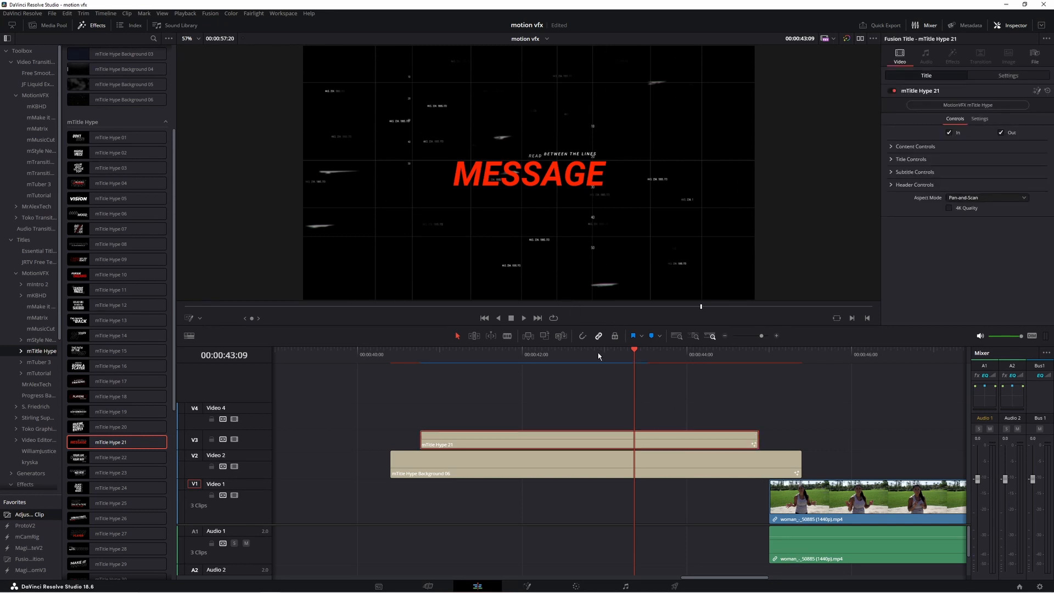
Place mTitle Hype Add-on 01 on Video 4 and trim its end to line up with the end of mTitle Hype 21.
scroll(134, 278, up, 3)
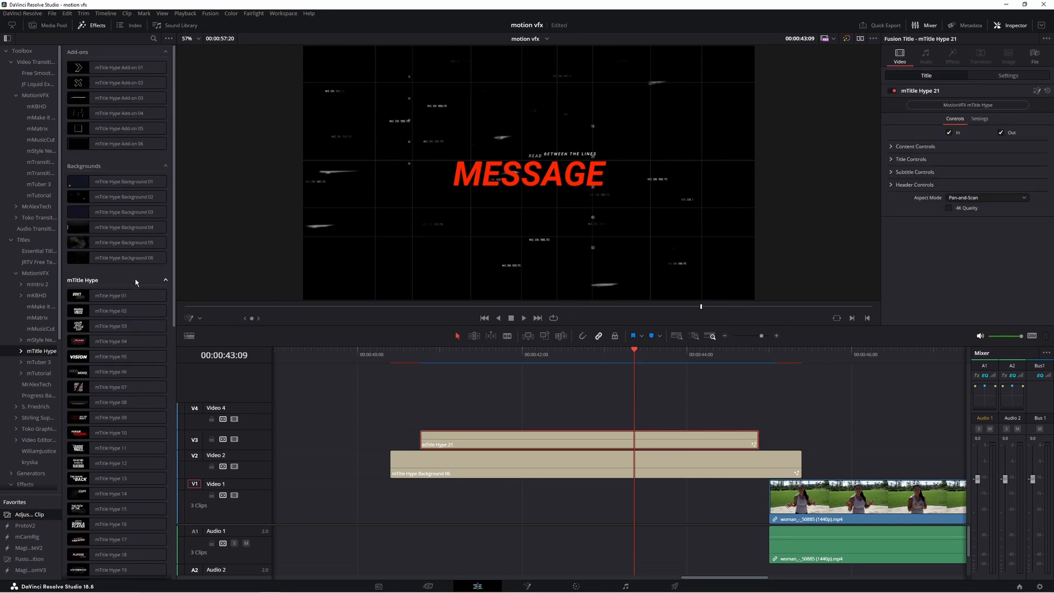
drag(117, 67, 446, 414)
drag(856, 415, 758, 415)
click(524, 407)
Set the X position of mTitle Hype Add-on 01 to 0.281 and its scale to 1.591.
click(891, 147)
drag(966, 156, 935, 157)
click(891, 202)
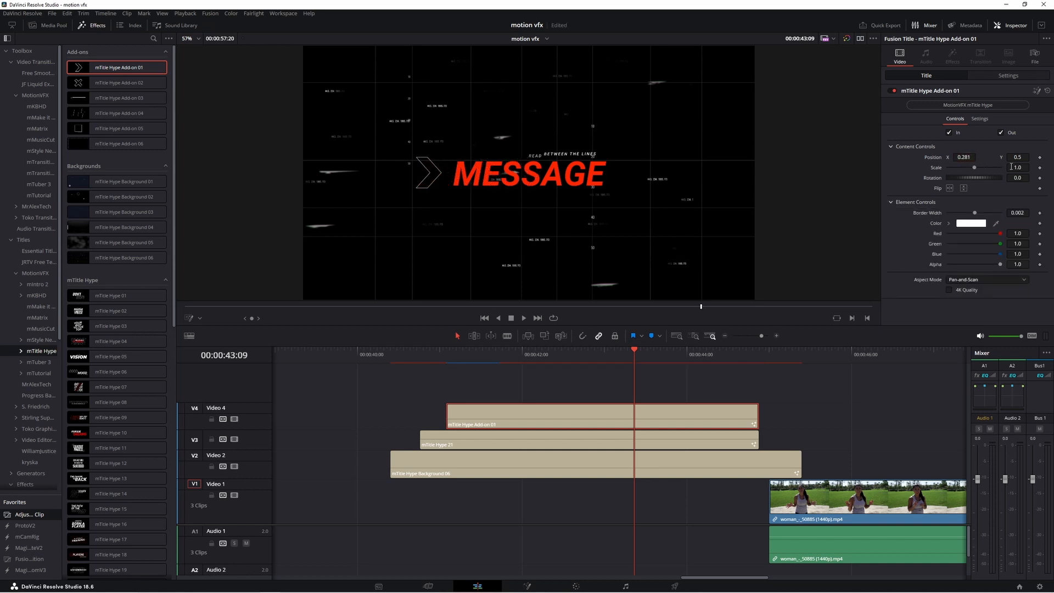
drag(1011, 167, 1048, 166)
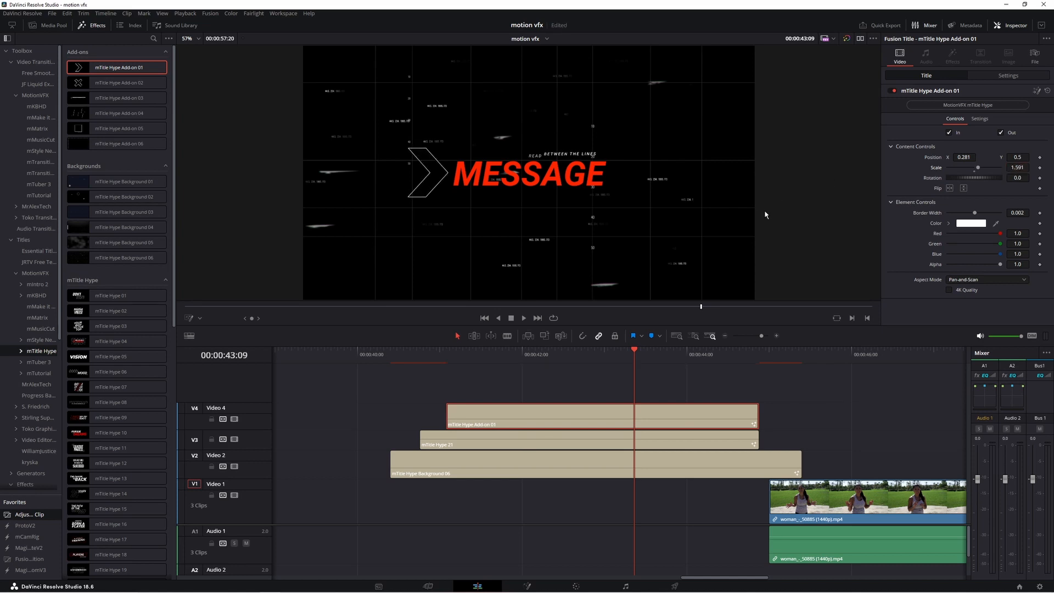
Preview the stacked title, add-on and background from their start through to the woman_-_50885 clip.
click(391, 351)
drag(390, 351, 789, 479)
key(space)
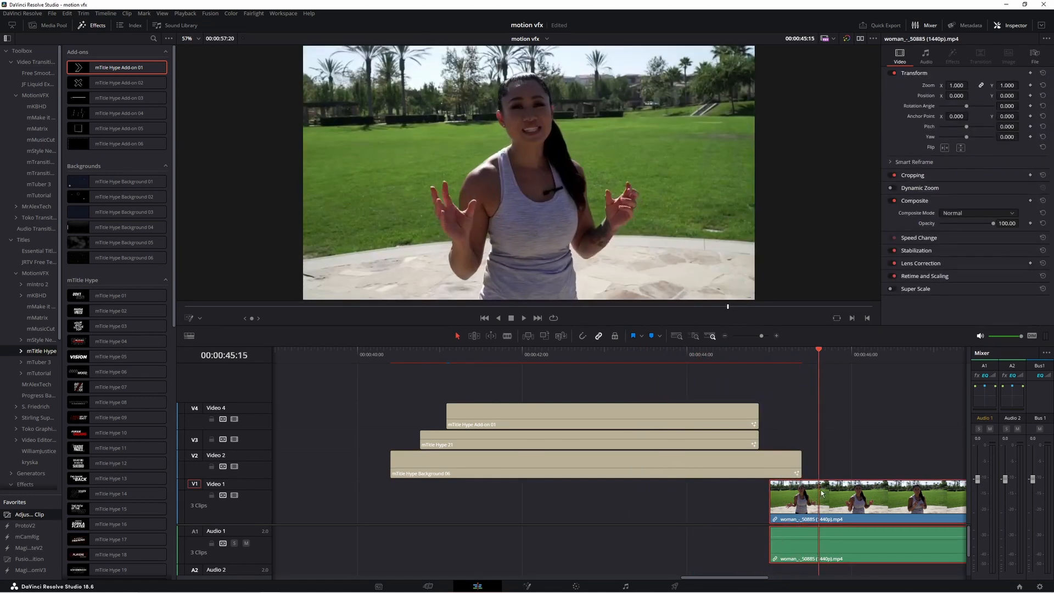
click(827, 432)
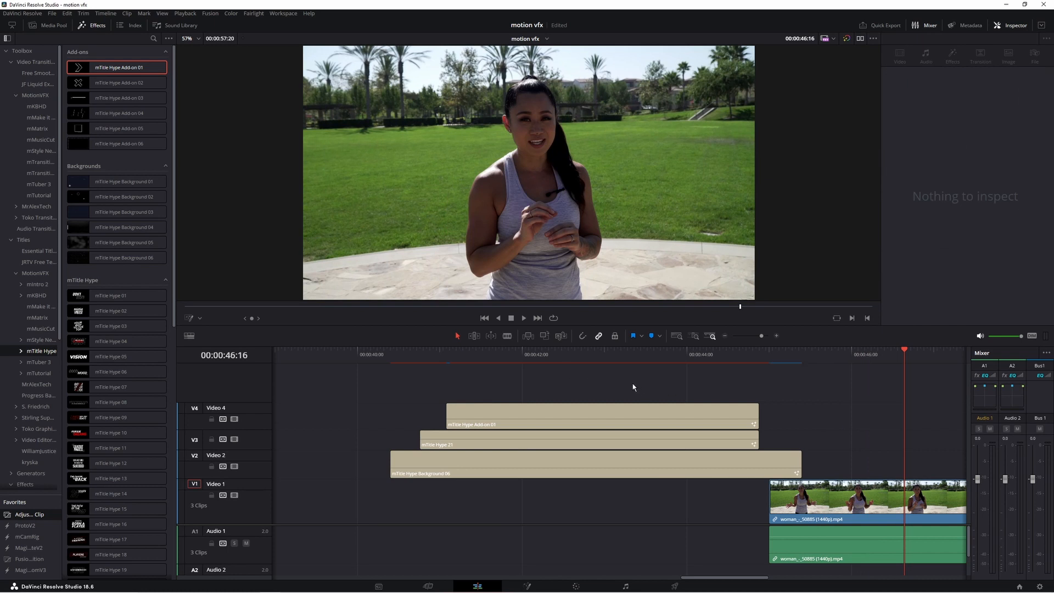
Combine mTitle Hype Add-on 01, mTitle Hype 21 and mTitle Hype Background 06 into a compound clip named "jingle messae".
click(602, 362)
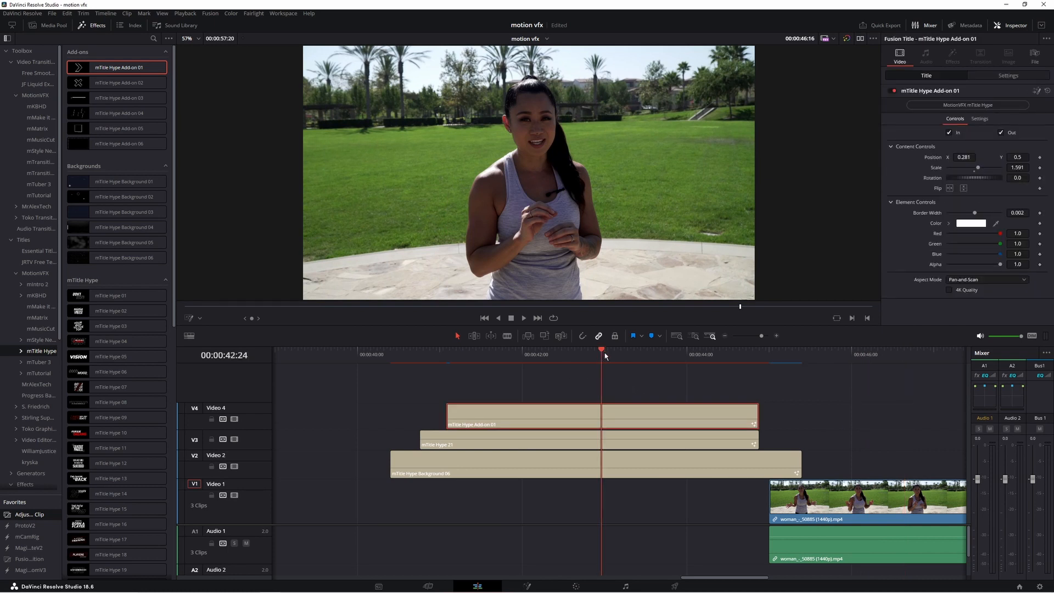
drag(573, 382, 502, 517)
right_click(532, 415)
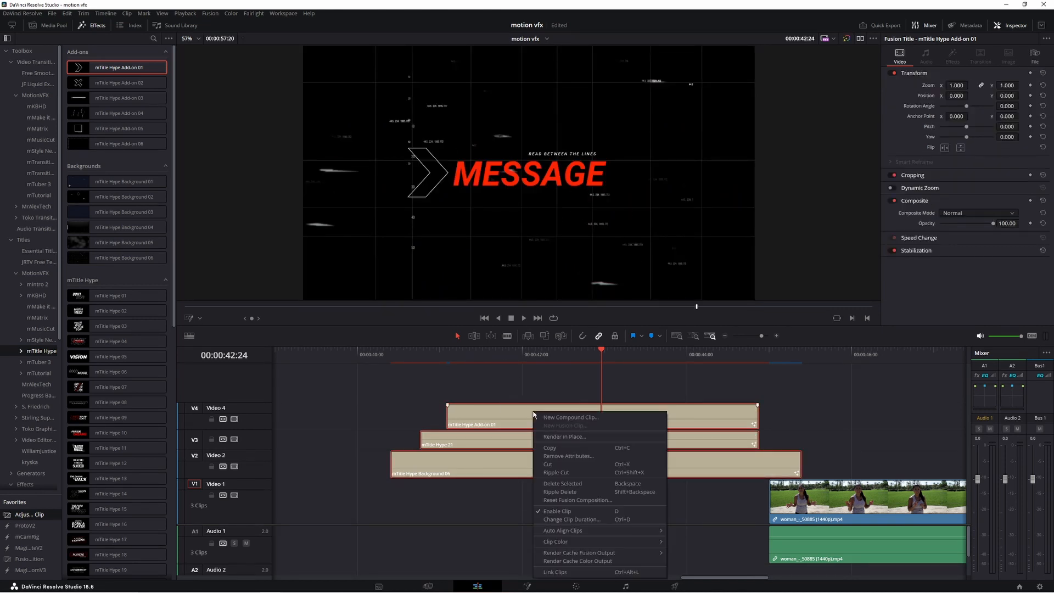
click(567, 417)
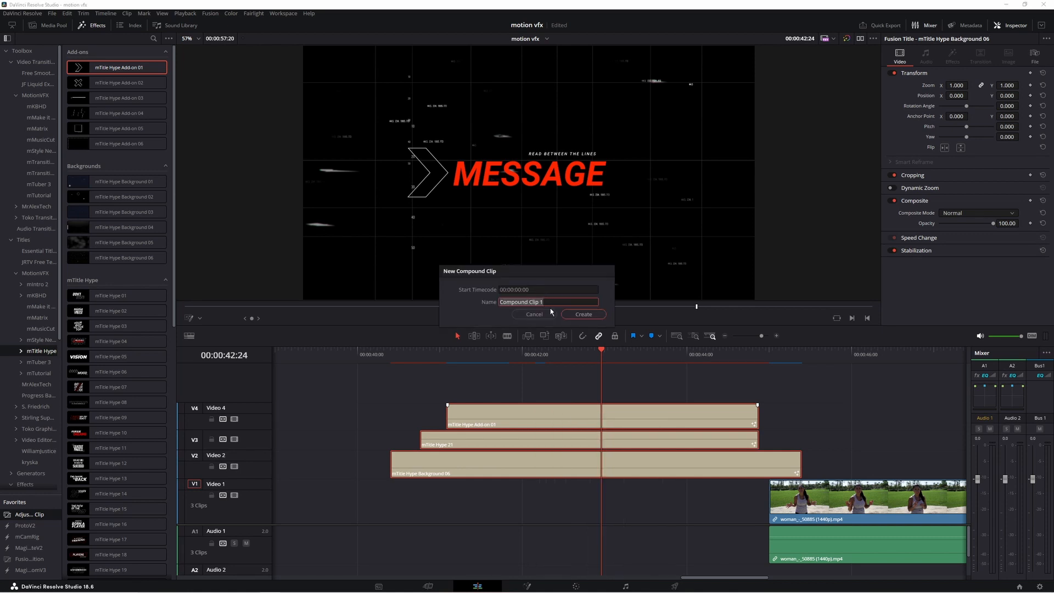
text(jingle messae)
click(583, 315)
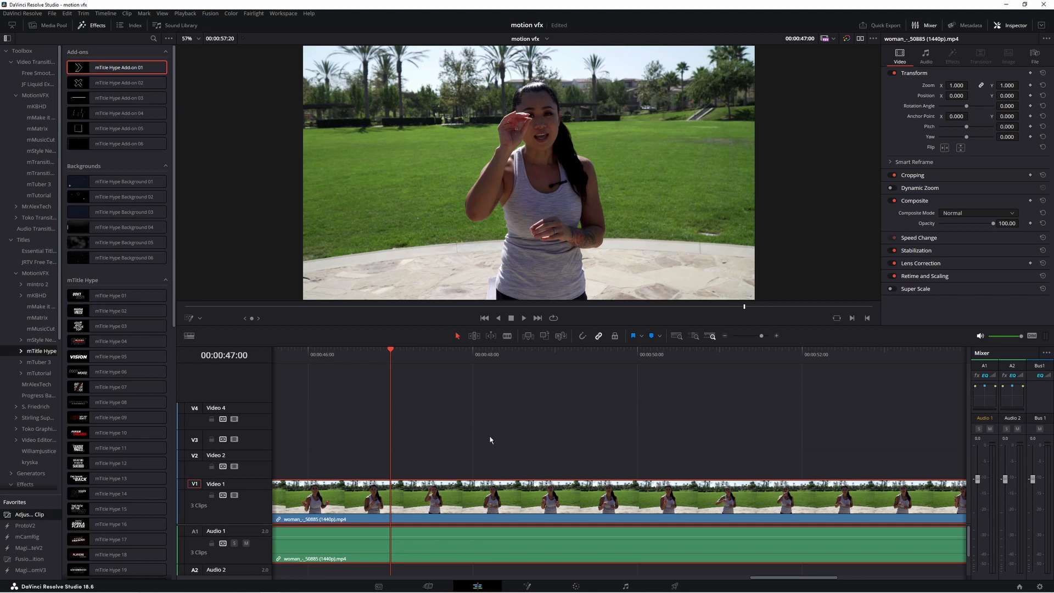
Review the mKBHD transitions and place the title mKBHD Feature 03 on Video 2, starting just before 00:00:47:00.
click(37, 108)
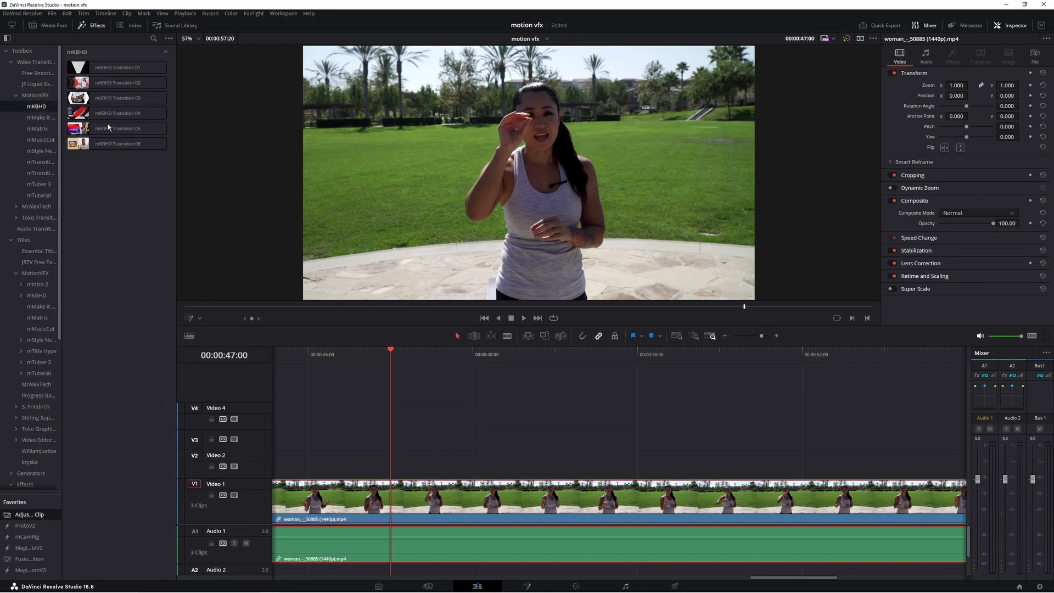
mouse_move(83, 82)
click(35, 295)
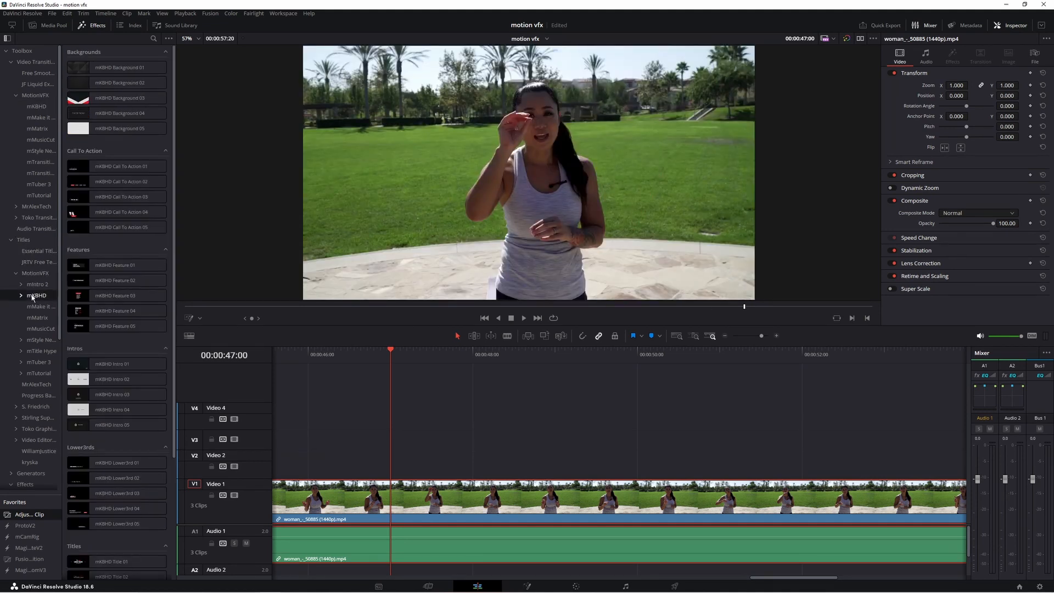
drag(91, 295, 391, 466)
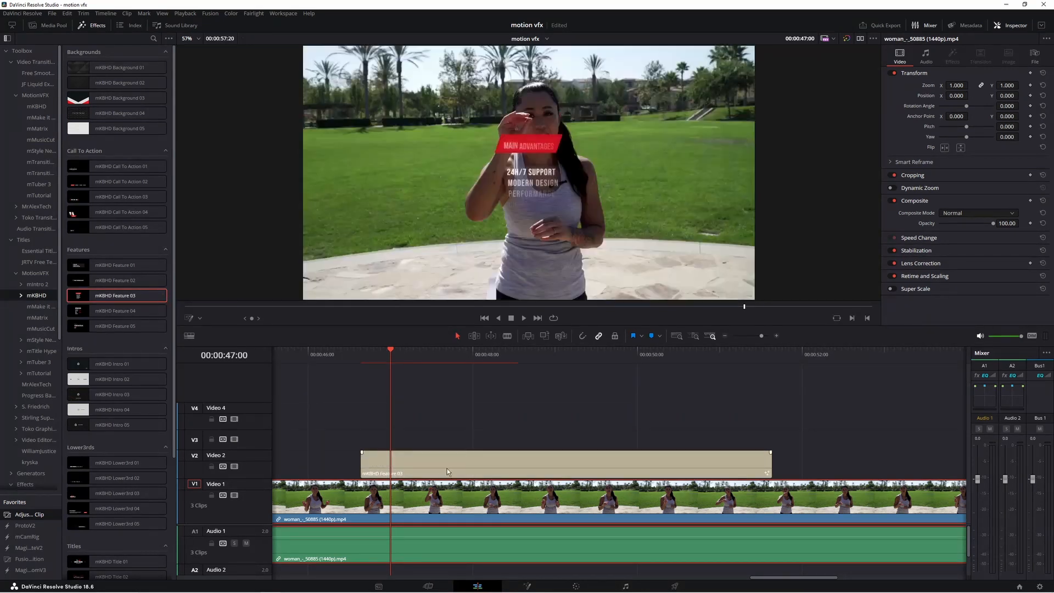
click(446, 470)
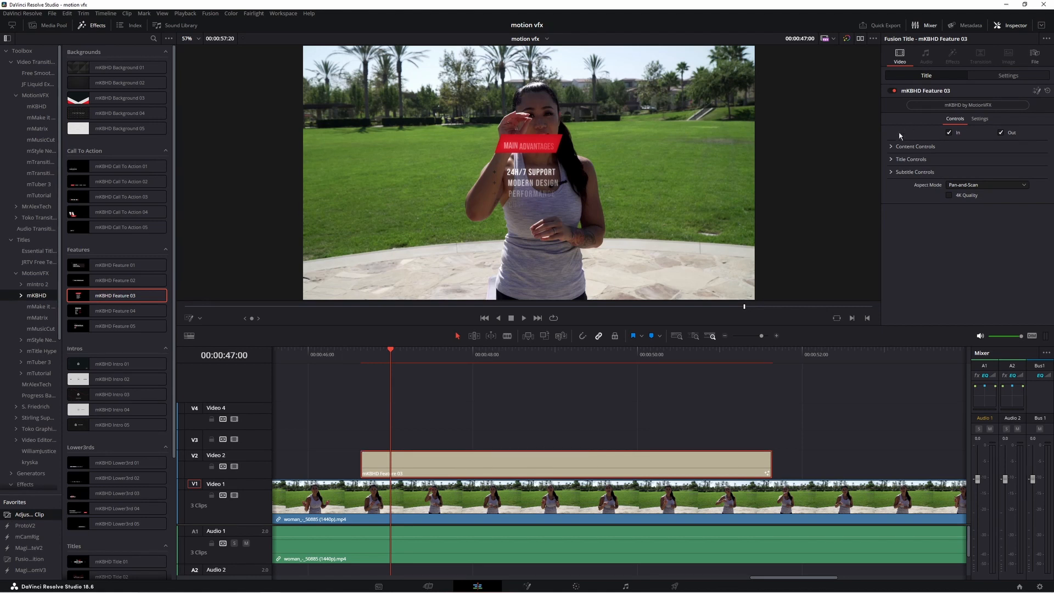
Set the content position of mKBHD Feature 03 to X 0.857 and Y 0.754.
click(890, 147)
drag(963, 156, 1038, 156)
drag(1038, 155, 1044, 155)
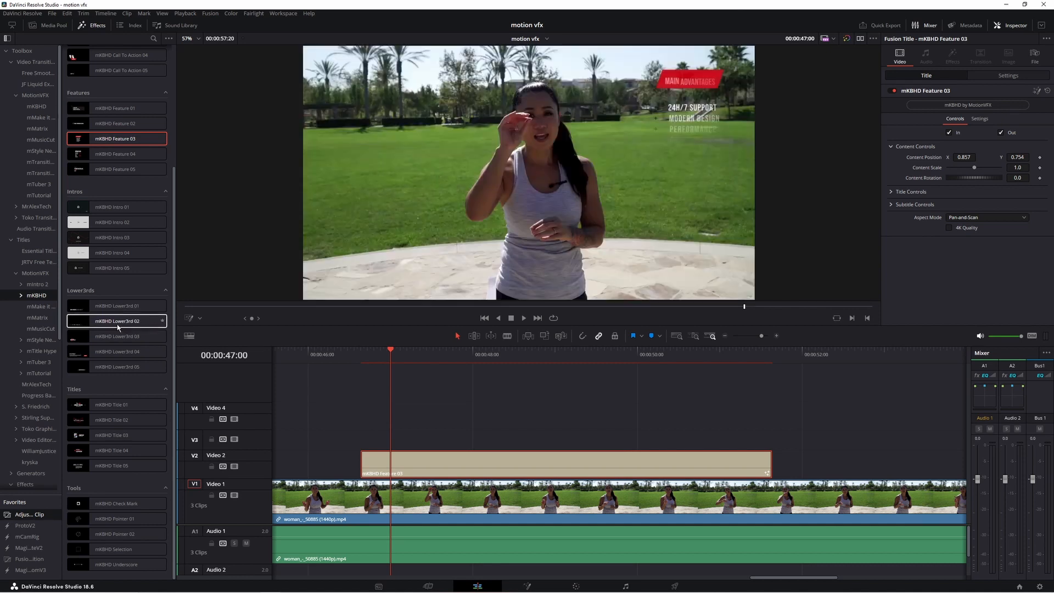
Place mKBHD Call To Action 04 on Video 3, starting slightly before mKBHD Feature 03, and extend its end past 00:00:53:00.
scroll(118, 327, up, 3)
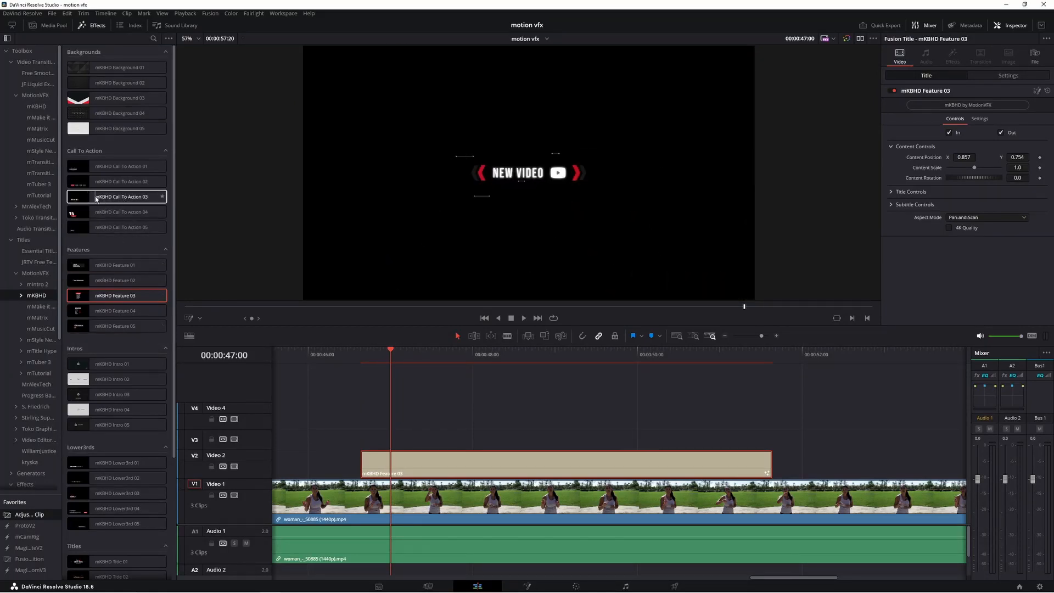
drag(107, 214, 181, 216)
drag(372, 357, 347, 445)
drag(751, 437, 900, 437)
Set the X content position of mKBHD Call To Action 04 to 0.131.
click(560, 433)
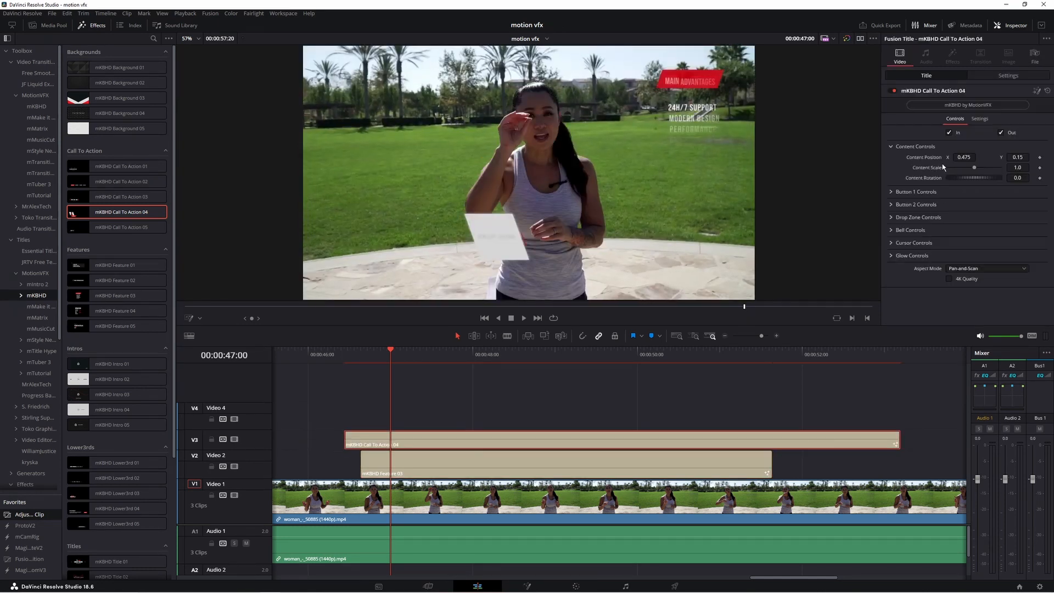
drag(964, 157, 775, 158)
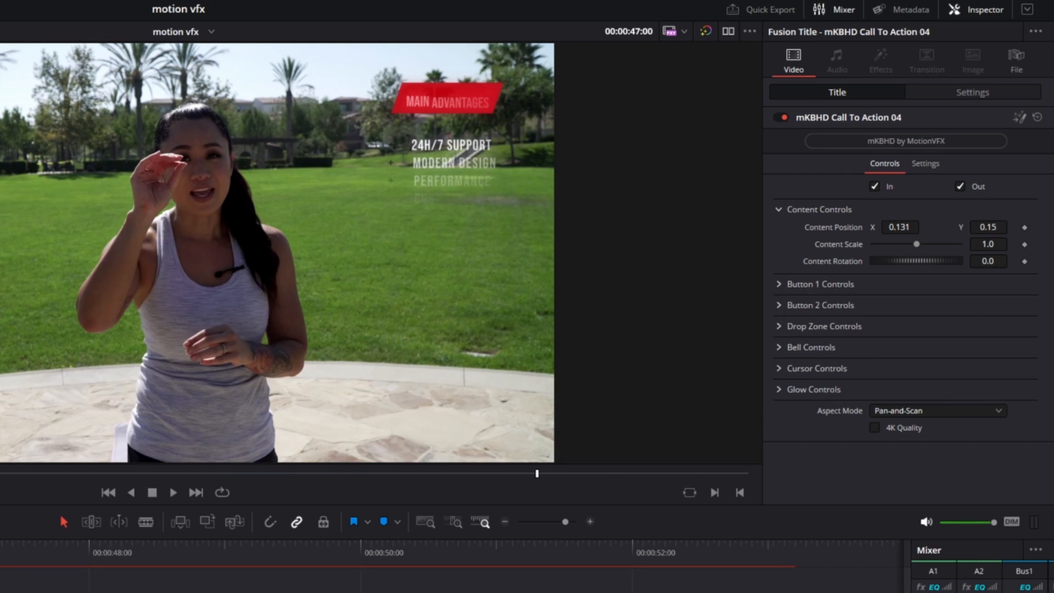
Load the pngwing.com image into the drop zone of mKBHD Call To Action 04 and set its media scale to 0.234.
click(778, 326)
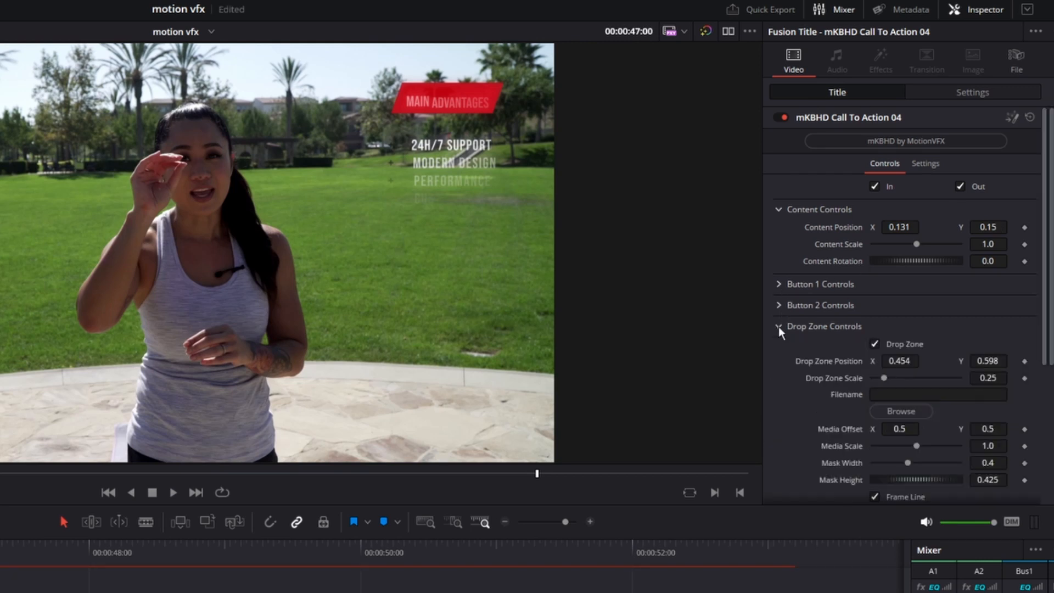
click(901, 410)
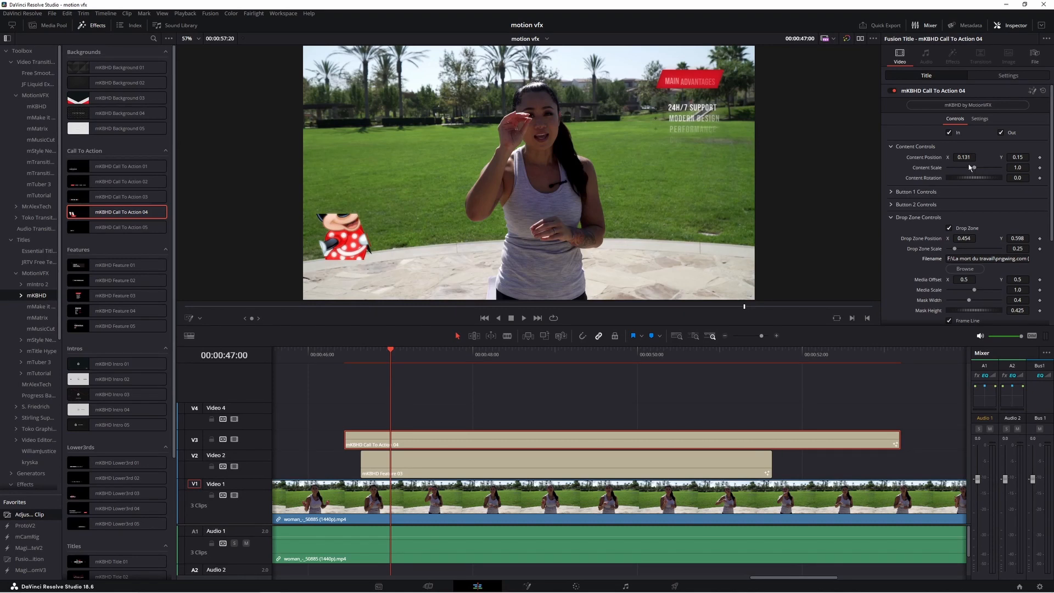
drag(973, 167, 974, 166)
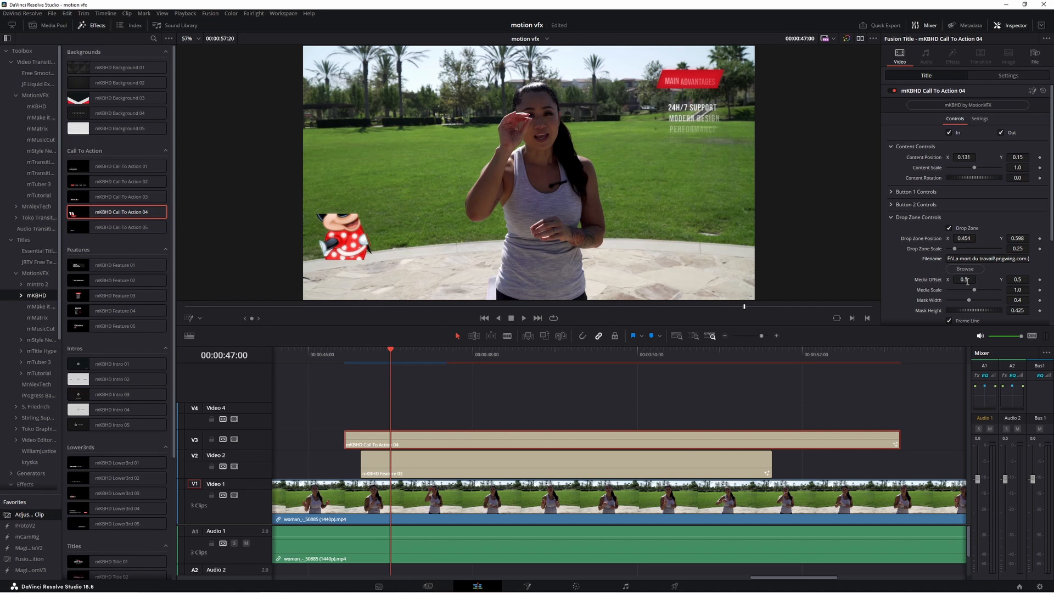
drag(1018, 290, 977, 290)
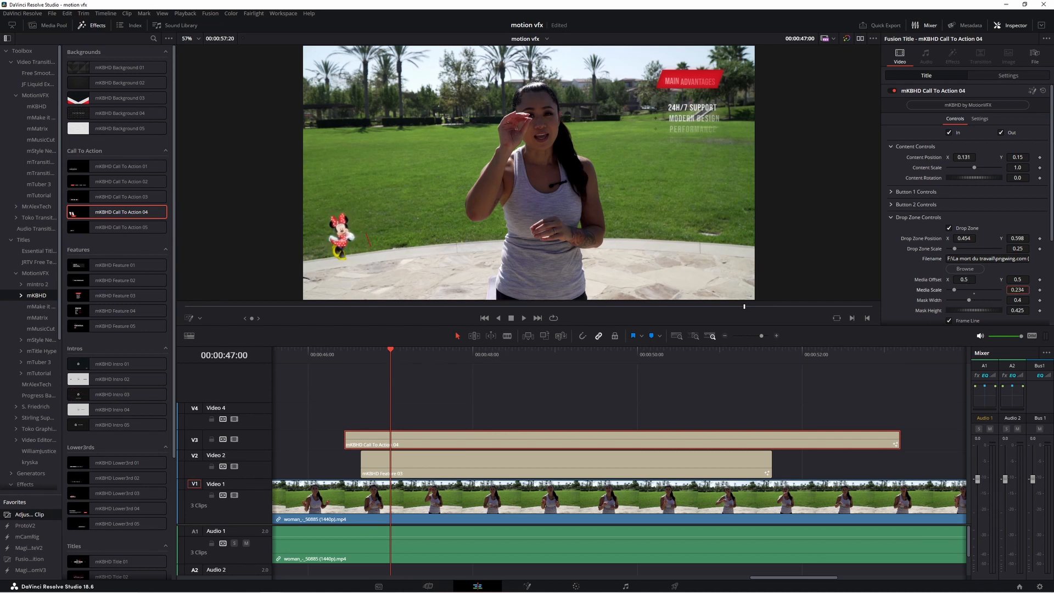
scroll(923, 211, down, 3)
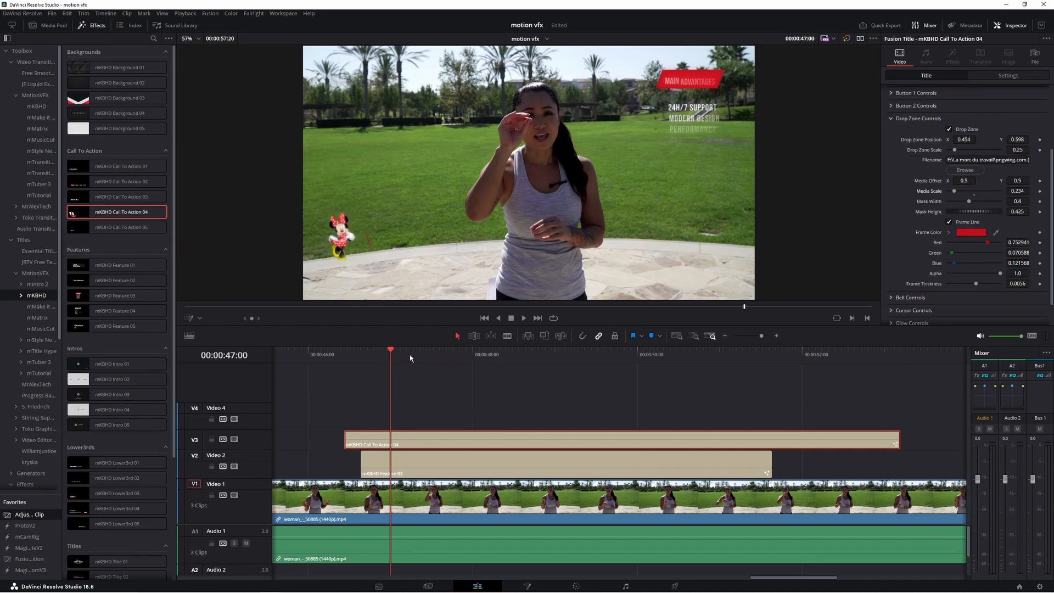
scroll(939, 215, down, 1)
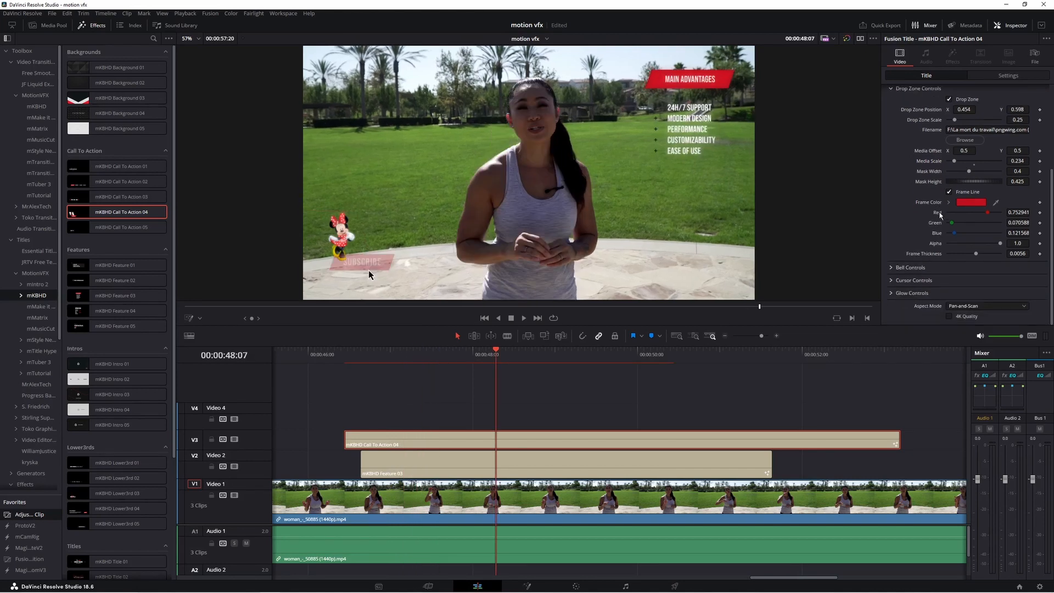
Change the Button 1 text of mKBHD Call To Action 04 to "abonnez vous".
scroll(933, 198, up, 5)
click(891, 162)
click(940, 180)
key(ctrl+a)
text(abonnez vous)
scroll(882, 276, down, 4)
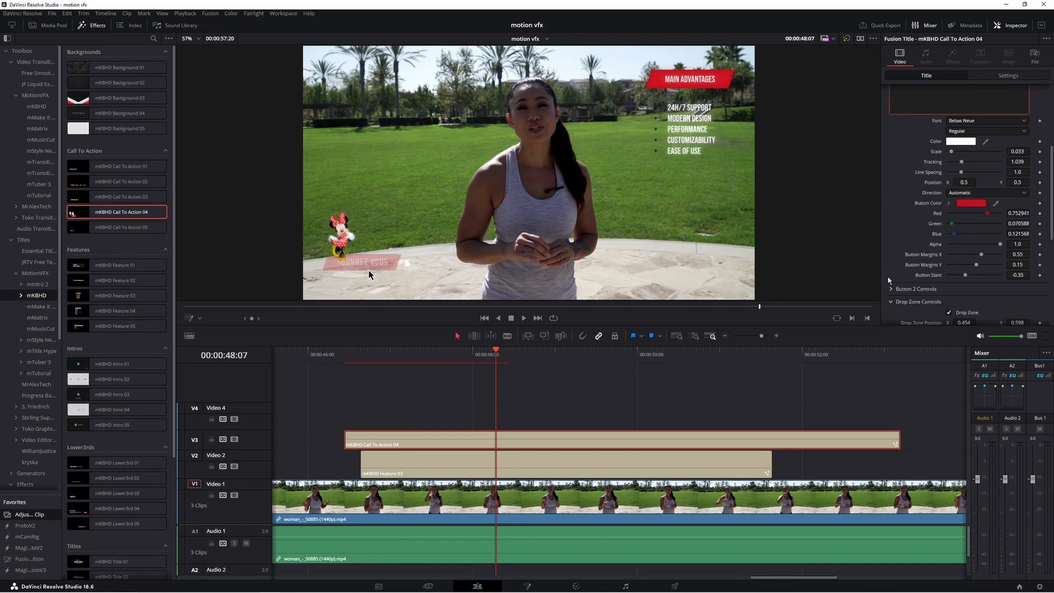
Change the Button 2 text of mKBHD Call To Action 04 to "abonné".
click(890, 288)
scroll(933, 247, down, 2)
text(abonné)
scroll(1011, 253, down, 4)
scroll(988, 264, down, 5)
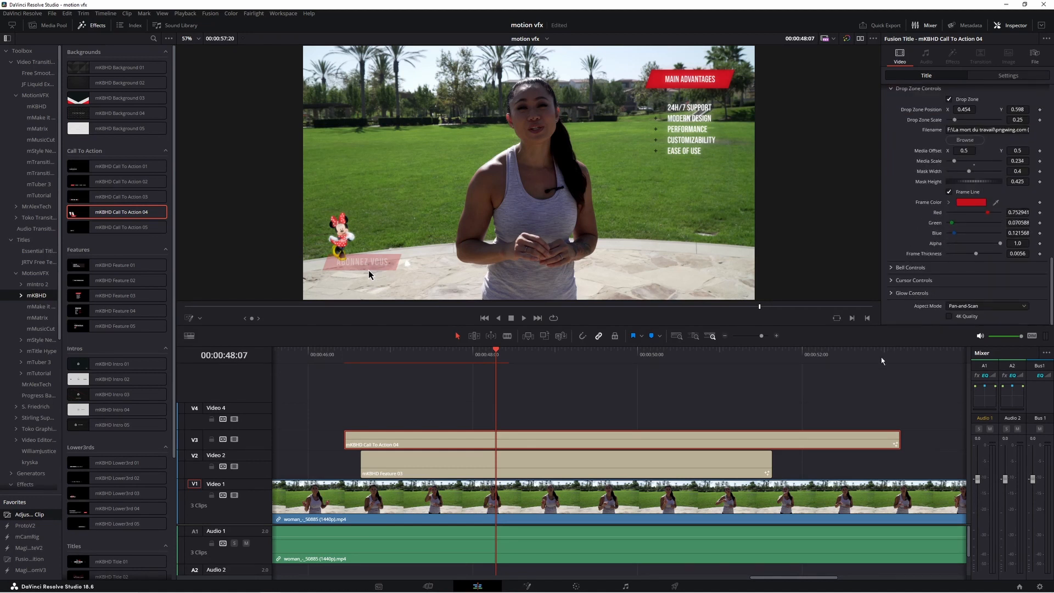
Preview the call to action and feature title over the woman_-_50885 clip from 00:00:45:18 to 00:00:53:12.
click(291, 354)
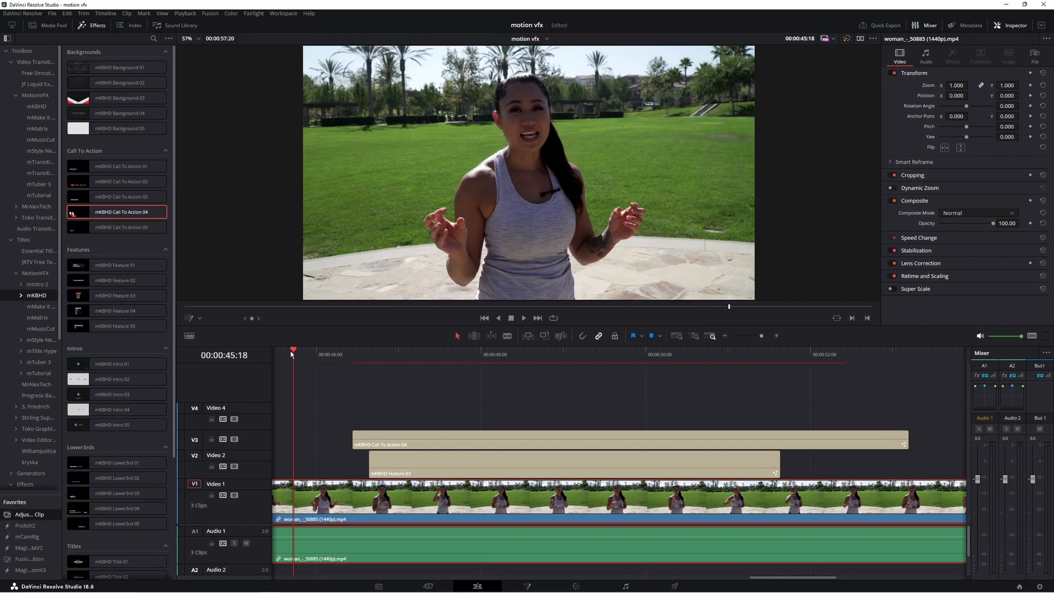
drag(295, 352, 931, 531)
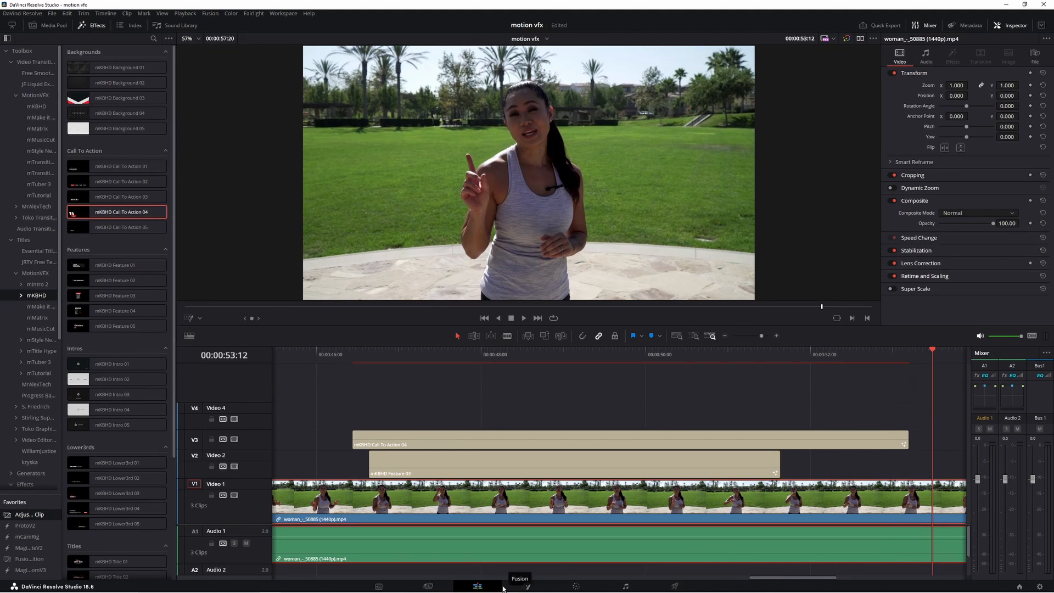
Place mTutorial Guide 03 on Video 4 above mKBHD Call To Action 04 as an alignment grid.
click(36, 341)
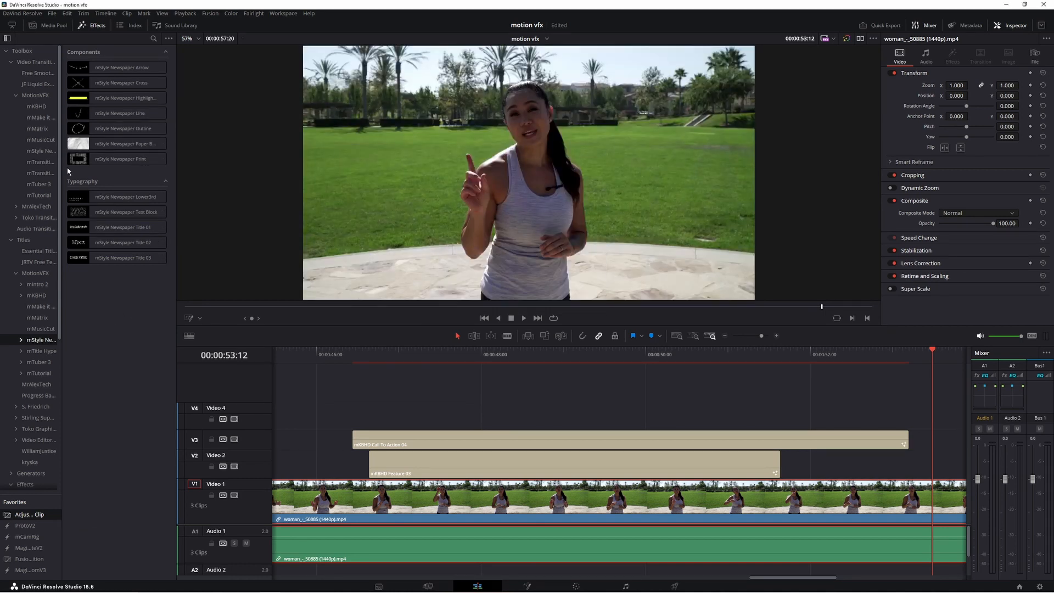
click(40, 373)
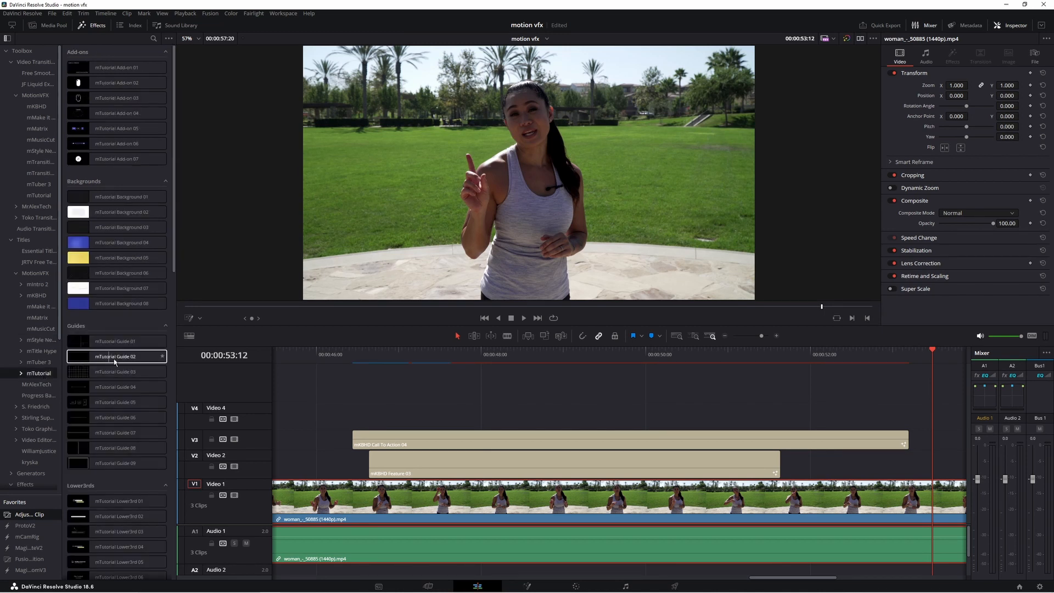
drag(103, 369, 336, 421)
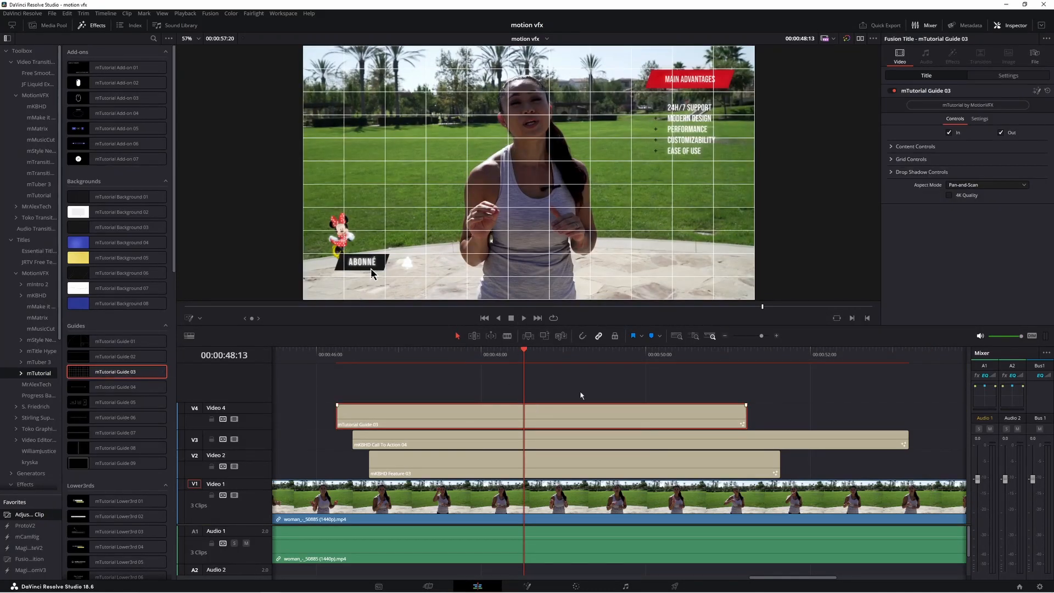
Align to the grid: set Call To Action 04's content position to X 0.093, Y 0.125, and Feature 03's Y position to 0.759.
mouse_move(371, 269)
mouse_down()
mouse_move(380, 273)
mouse_move(354, 279)
mouse_up()
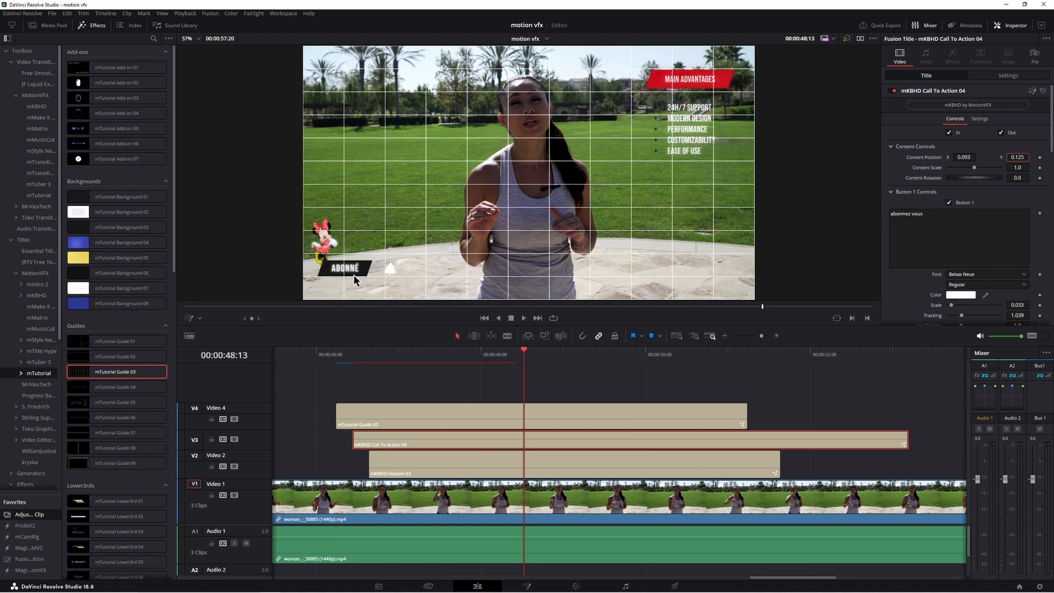
click(568, 462)
drag(1014, 160, 1016, 160)
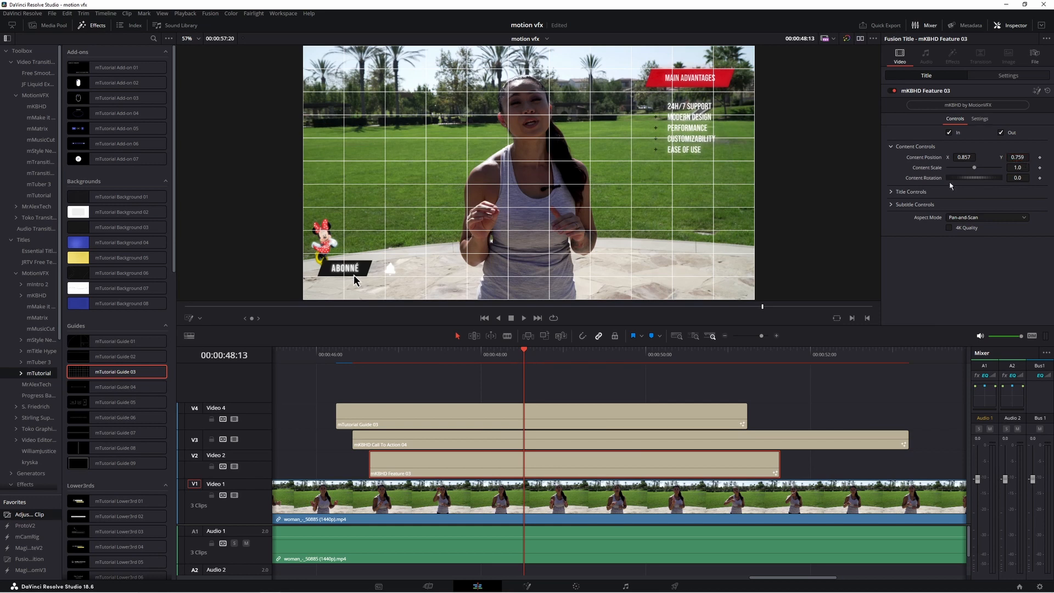
Delete the mTutorial Guide 03 grid from Video 4.
click(639, 416)
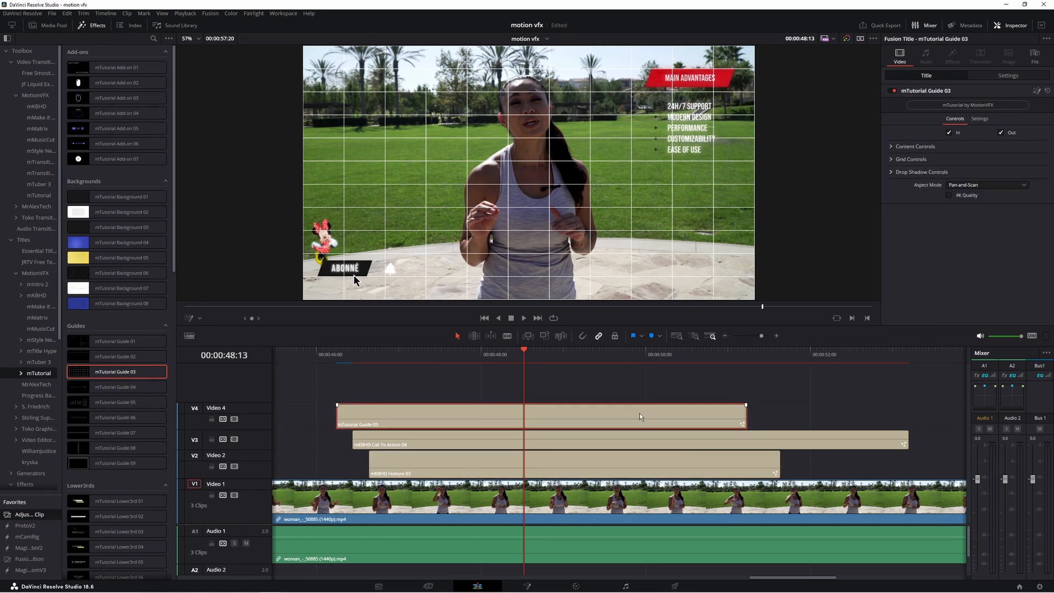
key(Delete)
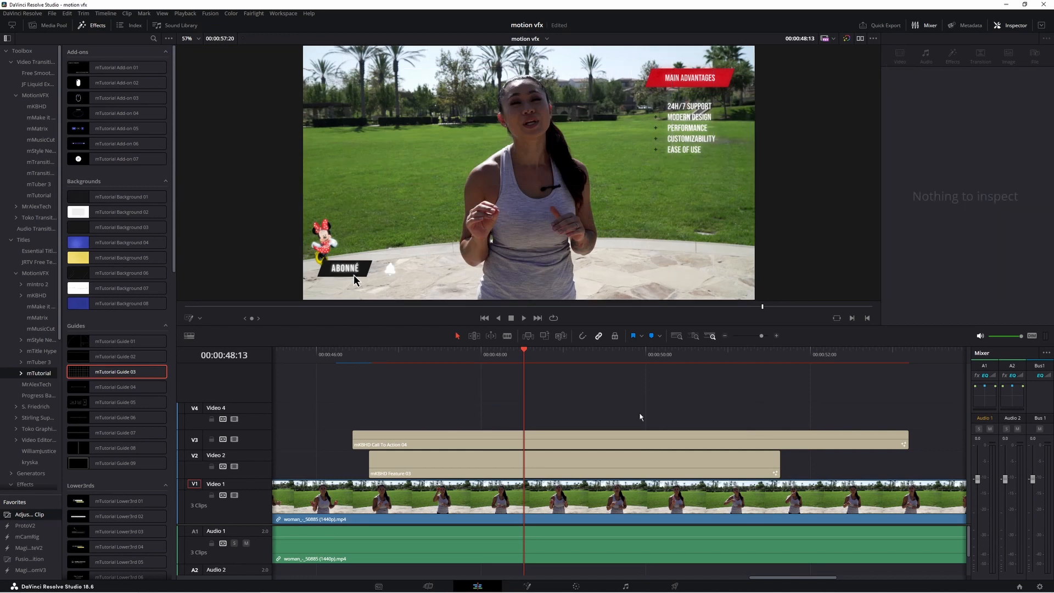